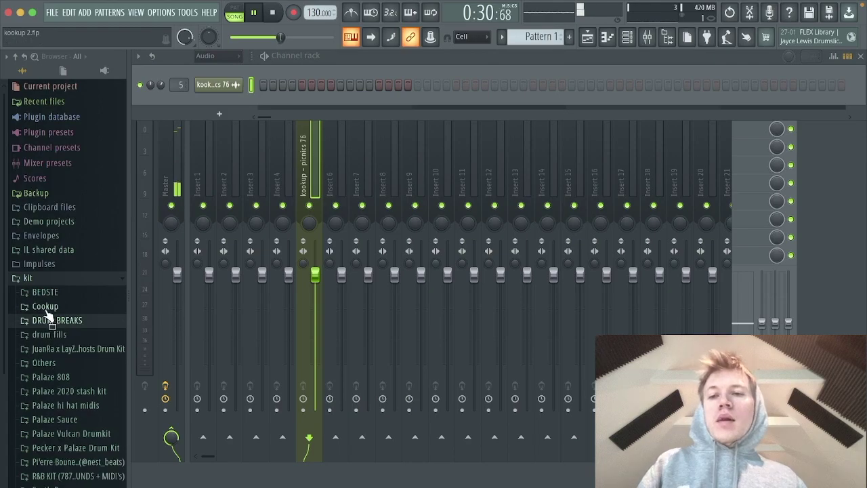
Load the Master mixer preset from the Cookup Presets ETC folder on the master track and For Loops on insert 5.
{"action": "left_click", "coordinate": [68, 339]}
{"action": "left_click_drag", "start_coordinate": [53, 421], "coordinate": [174, 196]}
{"action": "left_click_drag", "start_coordinate": [52, 484], "coordinate": [310, 193]}
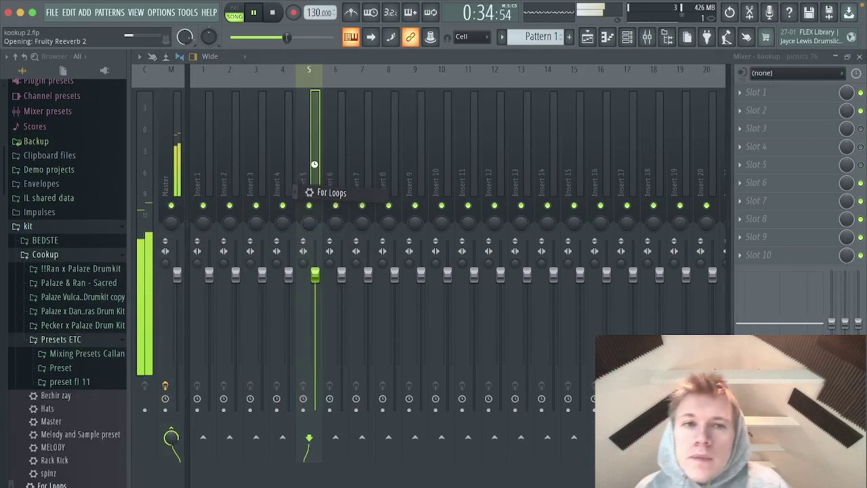
Create a channel rack filter group named Drums.
{"action": "left_click", "coordinate": [628, 37]}
{"action": "left_click", "coordinate": [231, 67]}
{"action": "type", "text": "D"}
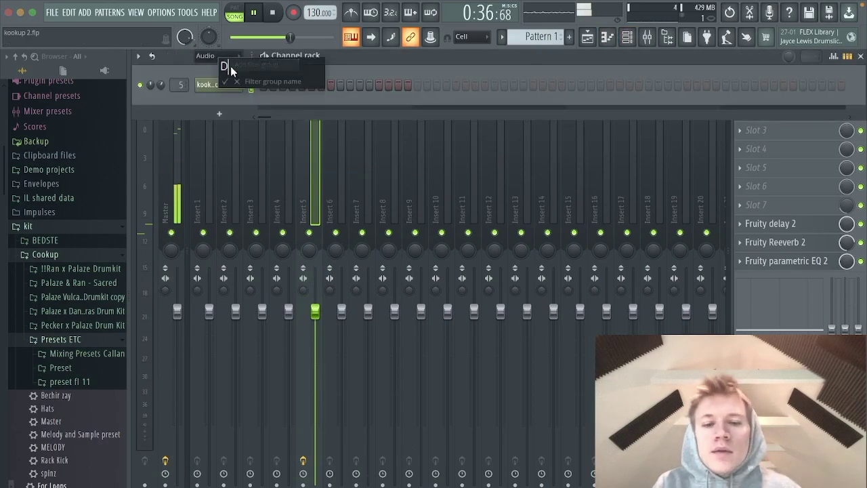
{"action": "type", "text": "rums"}
{"action": "key", "text": "Return"}
Place Pattern 1 on playlist Track 2, extend it to eight bars and repeat it up to bar 33.
{"action": "key", "text": "F5"}
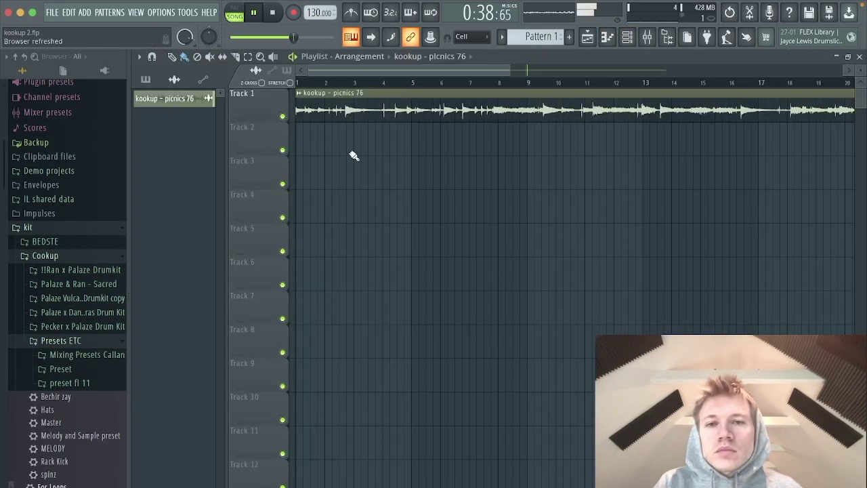
{"action": "left_click_drag", "start_coordinate": [506, 66], "coordinate": [549, 67]}
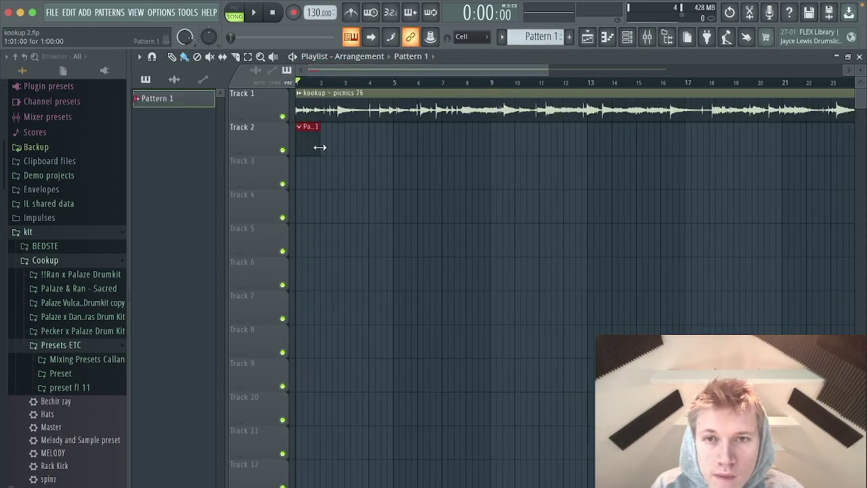
{"action": "left_click_drag", "start_coordinate": [320, 147], "coordinate": [526, 147]}
{"action": "left_click_drag", "start_coordinate": [547, 69], "coordinate": [649, 231]}
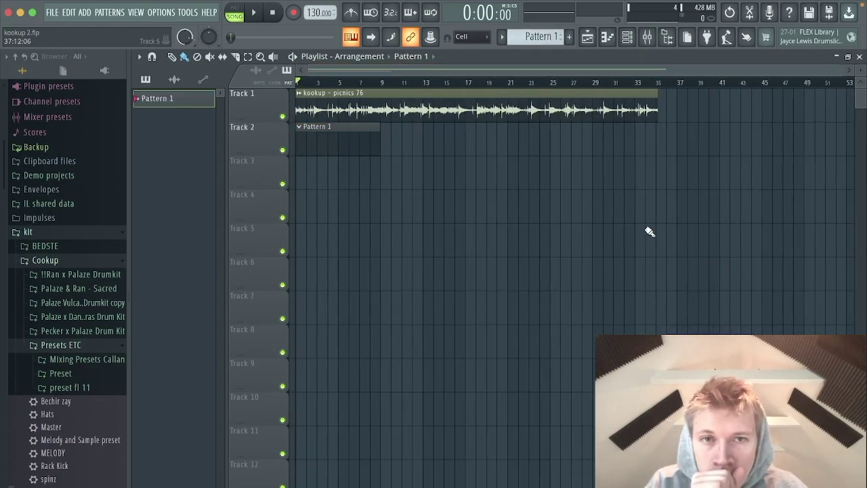
{"action": "left_click_drag", "start_coordinate": [387, 139], "coordinate": [584, 145]}
Set the project tempo to 152 BPM and add a fifth Pattern 1 clip at bar 33 on Track 2.
{"action": "key", "text": "space"}
{"action": "left_click_drag", "start_coordinate": [314, 13], "coordinate": [313, 5]}
{"action": "key", "text": "space"}
{"action": "key", "text": "space"}
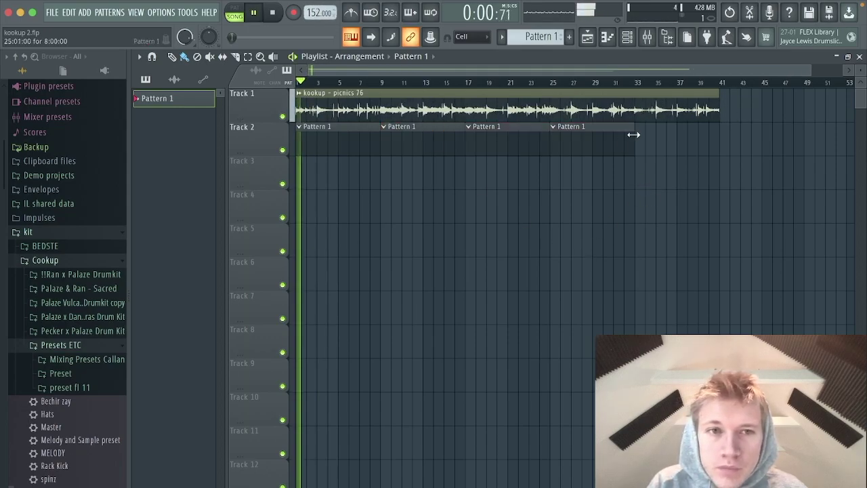
{"action": "left_click", "coordinate": [638, 144]}
Add the Goat Clap sample from the drum kit's claps folder to the channel rack's Drums group.
{"action": "left_click", "coordinate": [628, 37]}
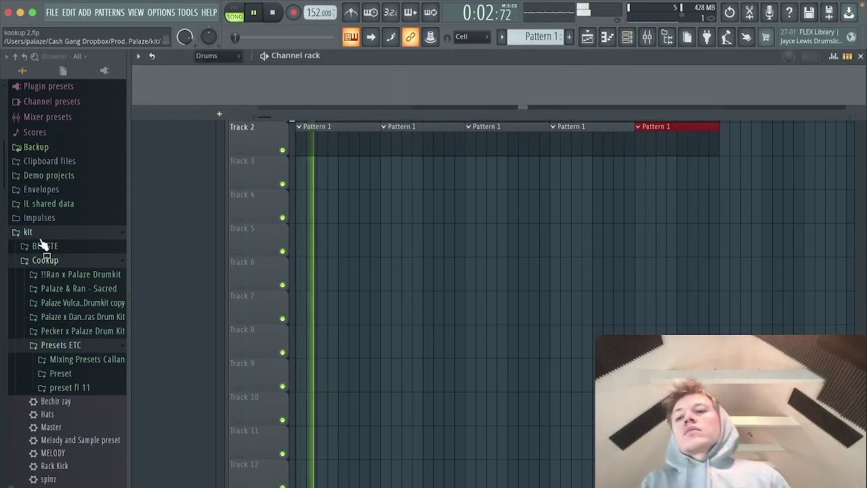
{"action": "scroll", "coordinate": [82, 325], "scroll_direction": "down", "scroll_amount": 3}
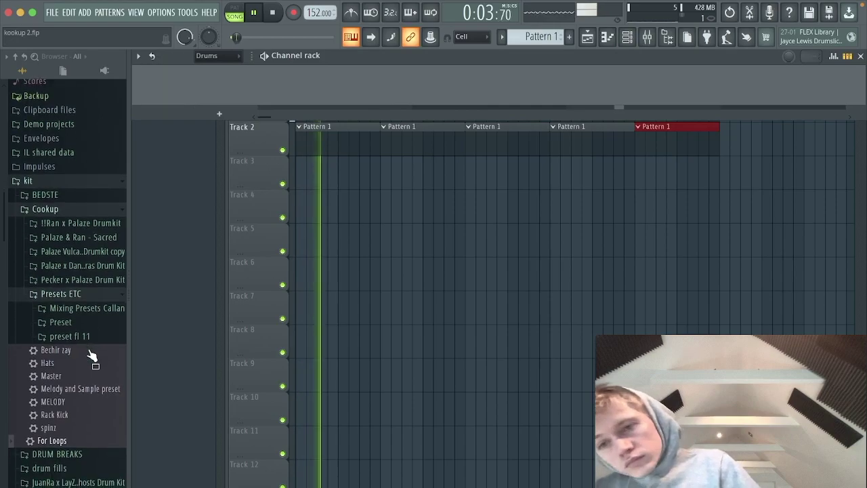
{"action": "left_click", "coordinate": [72, 265]}
{"action": "left_click", "coordinate": [75, 309]}
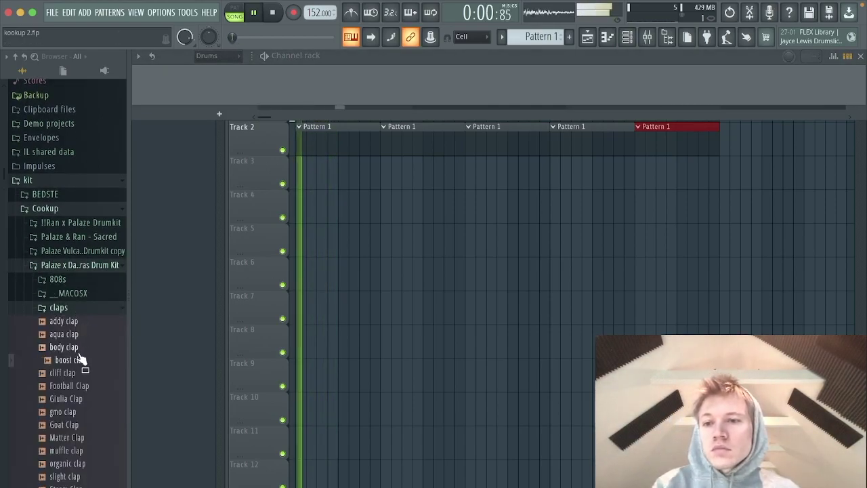
{"action": "left_click_drag", "start_coordinate": [200, 87], "coordinate": [203, 86]}
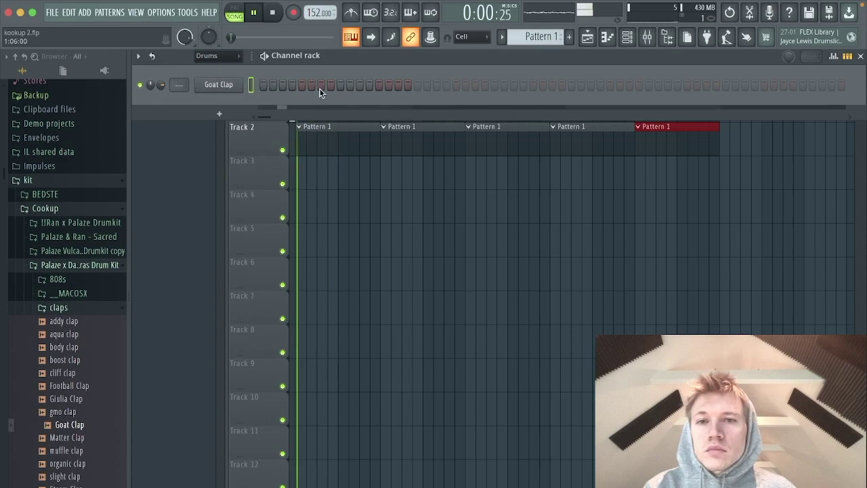
Place Goat Clap hits on steps 9, 25, 41 and 57, one on the third beat of each bar.
{"action": "left_click", "coordinate": [398, 86]}
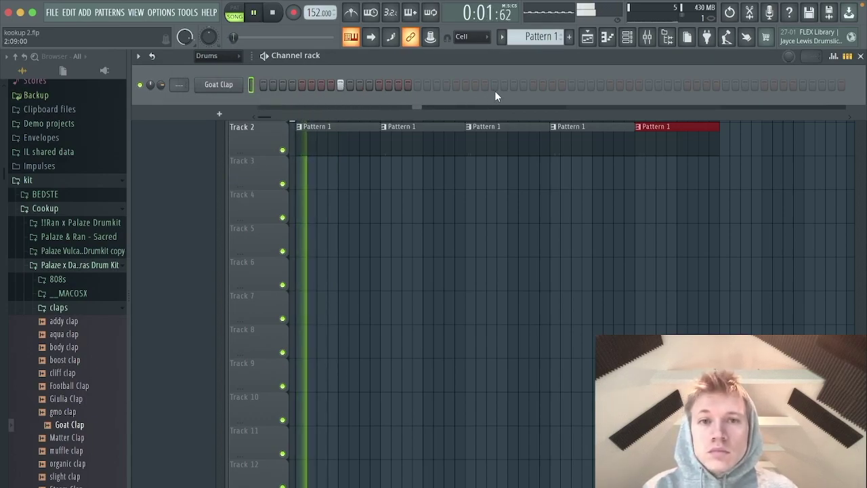
{"action": "right_click", "coordinate": [234, 85]}
{"action": "left_click", "coordinate": [252, 85]}
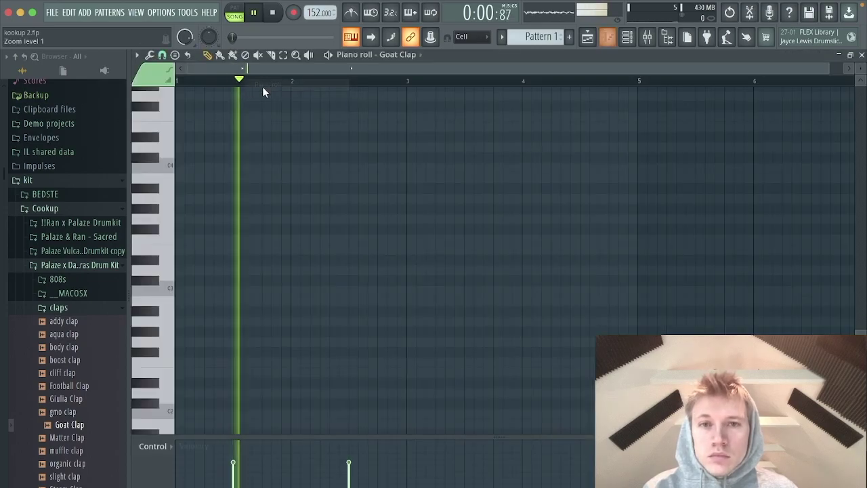
{"action": "key", "text": "F6"}
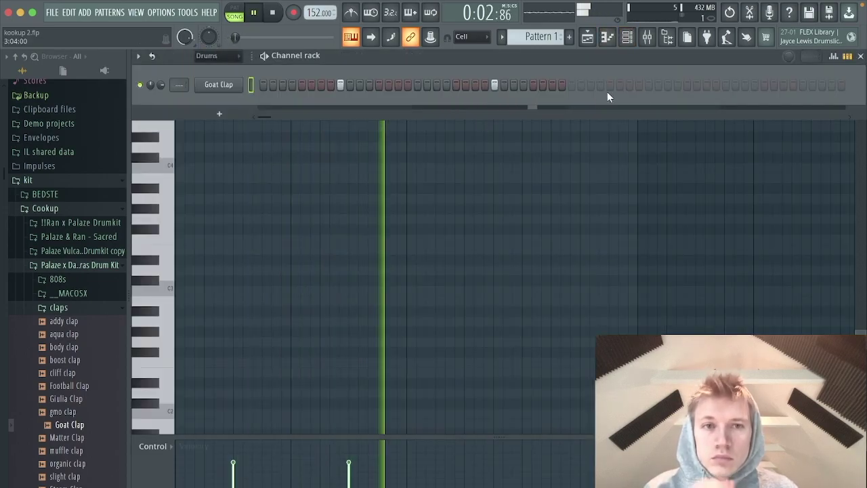
{"action": "right_click", "coordinate": [234, 85]}
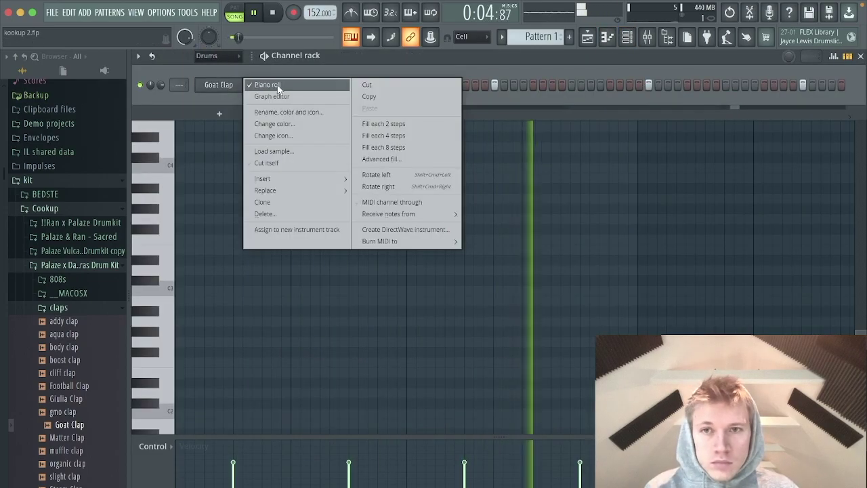
Duplicate the four-bar Goat Clap pattern into bars 5 to 8 in its piano roll.
{"action": "left_click", "coordinate": [278, 85]}
{"action": "left_click", "coordinate": [530, 61]}
{"action": "left_click", "coordinate": [578, 44]}
{"action": "right_click", "coordinate": [230, 85]}
{"action": "left_click", "coordinate": [271, 86]}
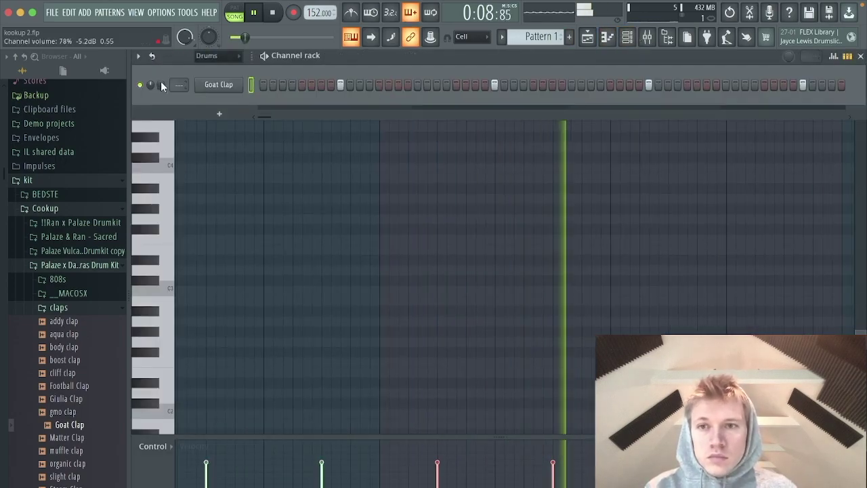
Route Goat Clap to mixer insert 6, pan it 28% left and adjust its stereo separation.
{"action": "key", "text": "ctrl+l"}
{"action": "left_click_drag", "start_coordinate": [337, 254], "coordinate": [332, 263]}
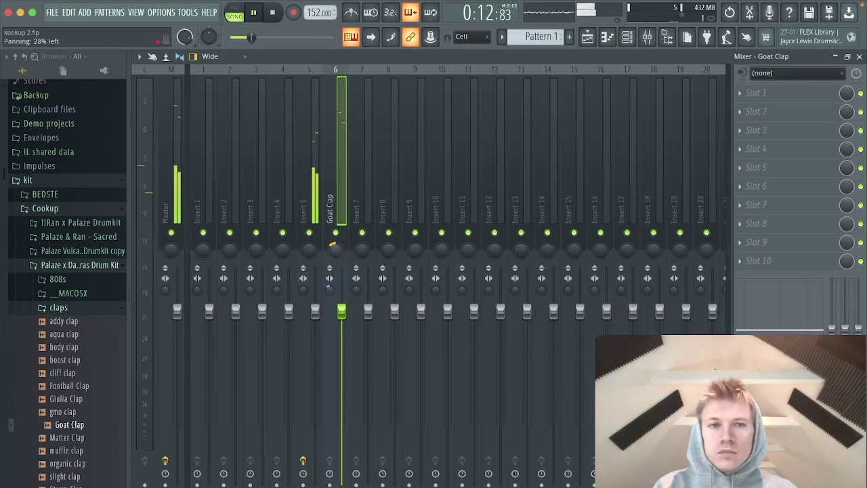
Add the License Hi Hat sample from the drum kit's hats folder to the channel rack.
{"action": "left_click", "coordinate": [627, 38]}
{"action": "left_click", "coordinate": [67, 314]}
{"action": "left_click", "coordinate": [76, 330]}
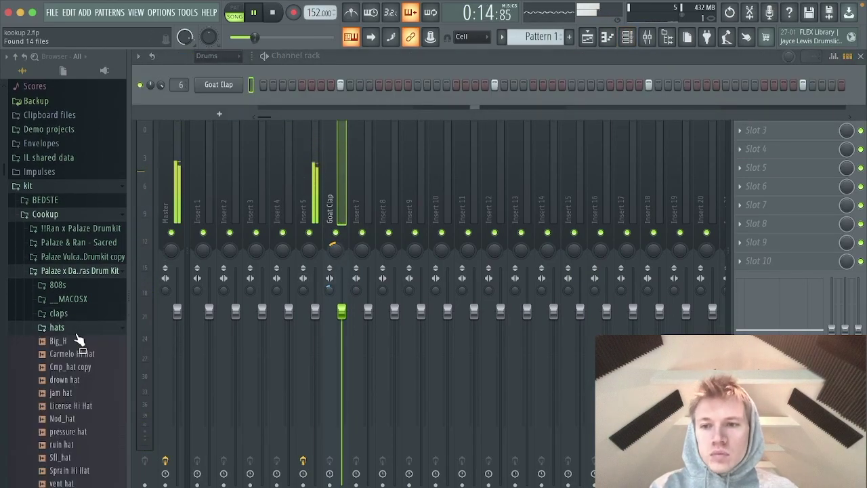
{"action": "key", "text": "space"}
{"action": "left_click", "coordinate": [75, 355]}
{"action": "left_click_drag", "start_coordinate": [81, 412], "coordinate": [266, 107]}
{"action": "key", "text": "space"}
Place License Hi Hat hits on step 1 and on every second step from 13 to 21.
{"action": "left_click", "coordinate": [378, 104]}
{"action": "right_click", "coordinate": [378, 104]}
{"action": "right_click", "coordinate": [321, 106]}
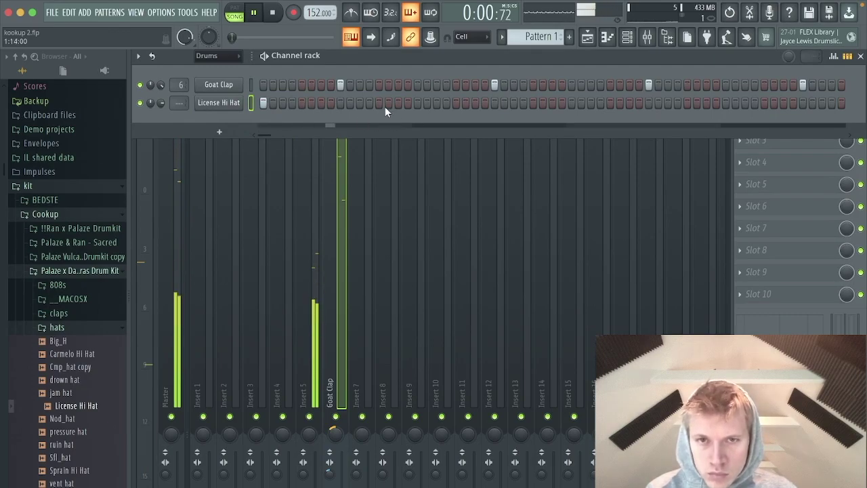
{"action": "left_click", "coordinate": [417, 102]}
{"action": "key", "text": "space"}
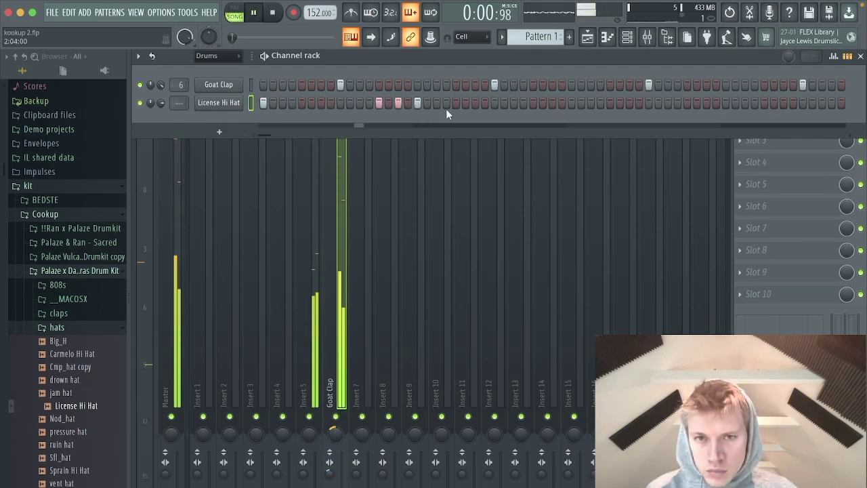
{"action": "left_click", "coordinate": [438, 103]}
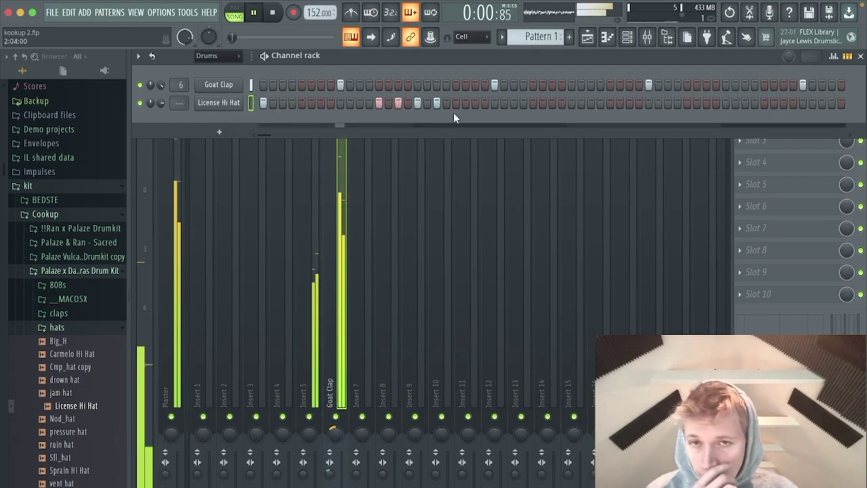
In the License Hi Hat piano roll, add a two-step C5 note on step 7 of bar 1.
{"action": "right_click", "coordinate": [237, 102]}
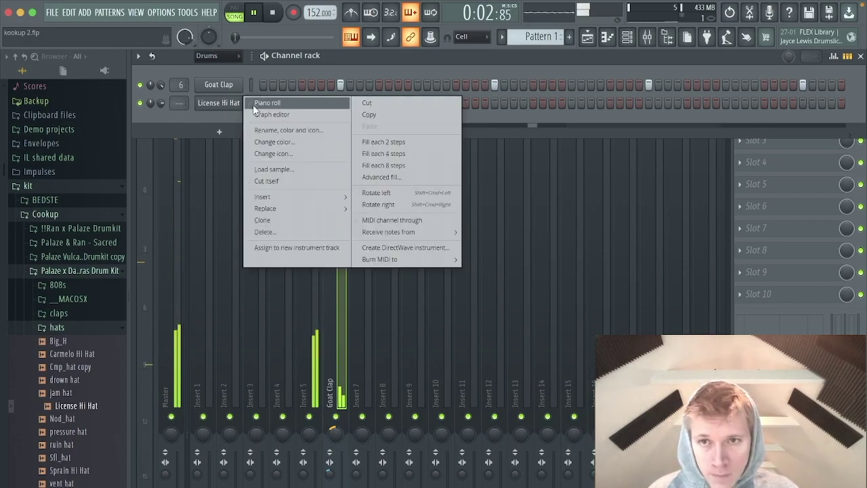
{"action": "left_click", "coordinate": [253, 104]}
{"action": "left_click", "coordinate": [851, 55]}
{"action": "left_click", "coordinate": [826, 101]}
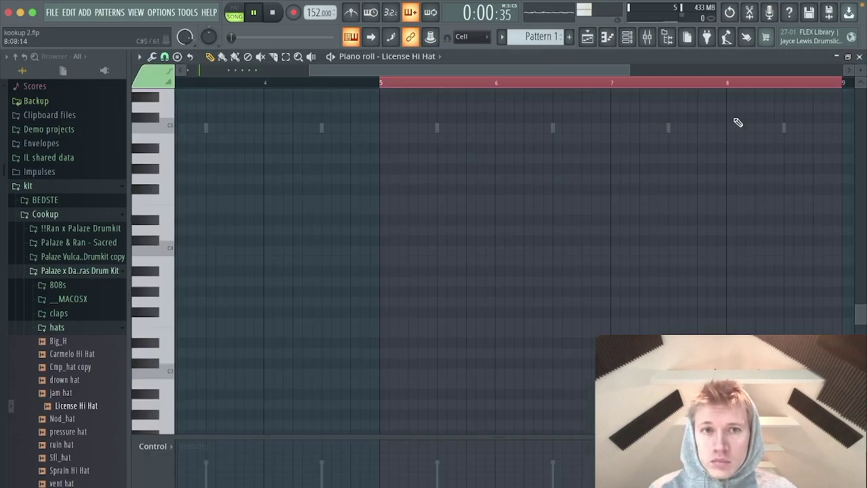
{"action": "scroll", "coordinate": [330, 192], "scroll_direction": "left", "scroll_amount": 5}
{"action": "key", "text": "space"}
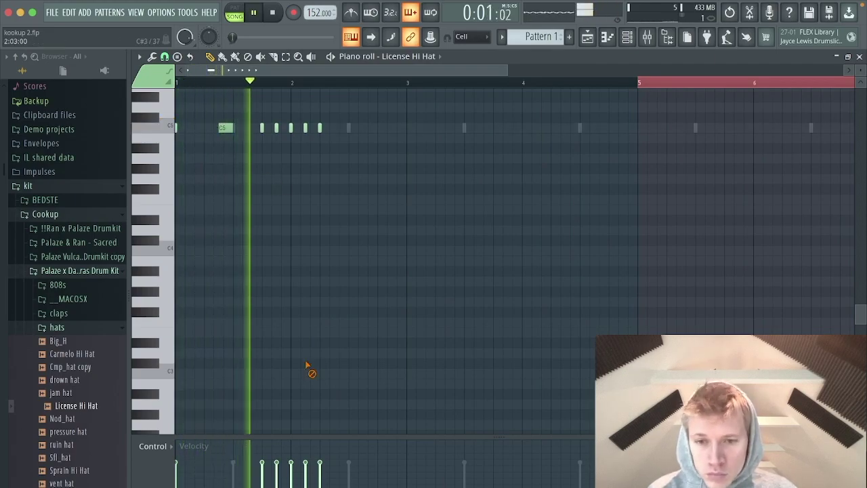
Lower the velocities of the second, fourth and fifth notes in the five-note hi-hat run.
{"action": "left_click", "coordinate": [277, 484]}
{"action": "left_click", "coordinate": [306, 486]}
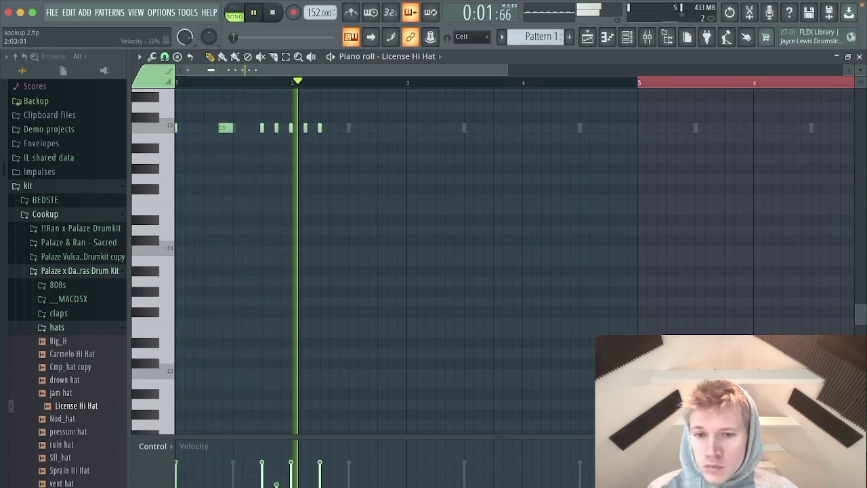
{"action": "left_click", "coordinate": [322, 482]}
Duplicate the two-bar hi-hat pattern into bars 3 and 4 and add a two-step C5 note at the end of bar 4.
{"action": "key", "text": "ctrl+a"}
{"action": "left_click_drag", "start_coordinate": [655, 86], "coordinate": [409, 103]}
{"action": "key", "text": "ctrl+b"}
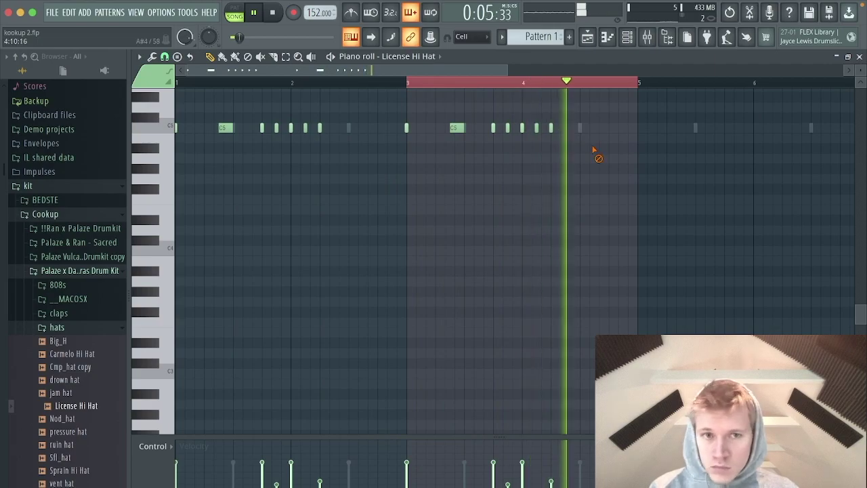
{"action": "left_click", "coordinate": [624, 129]}
Duplicate the hi-hat notes of bars 3 and 4 through bar 8 and delete the long note at the end of bar 6.
{"action": "key", "text": "ctrl+b"}
{"action": "key", "text": "ctrl+b"}
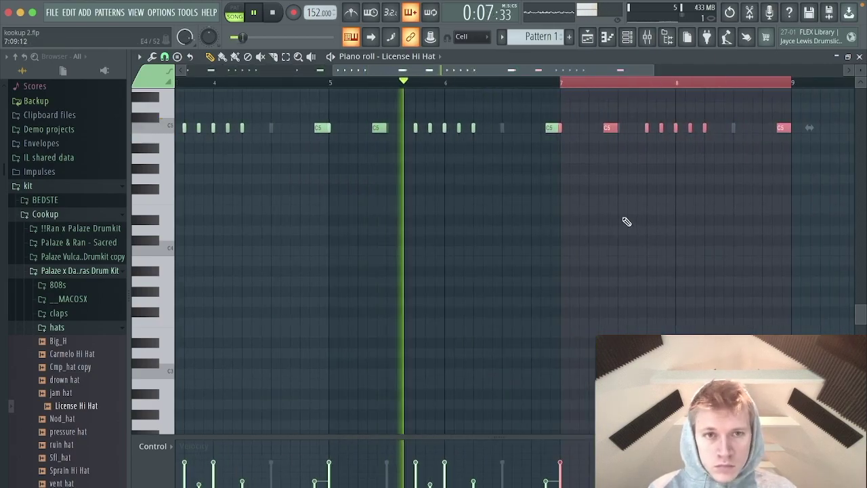
{"action": "right_click", "coordinate": [556, 129]}
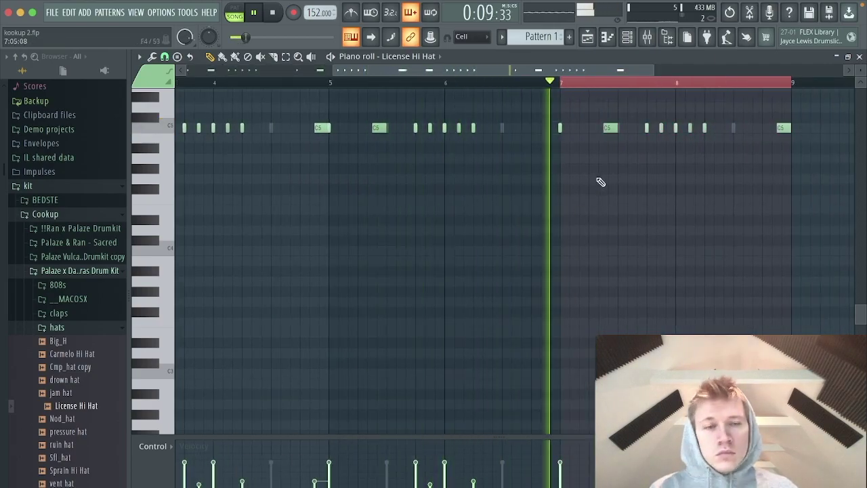
Route License Hi Hat to mixer insert 7, pan it slightly left and adjust its stereo separation.
{"action": "left_click", "coordinate": [638, 39]}
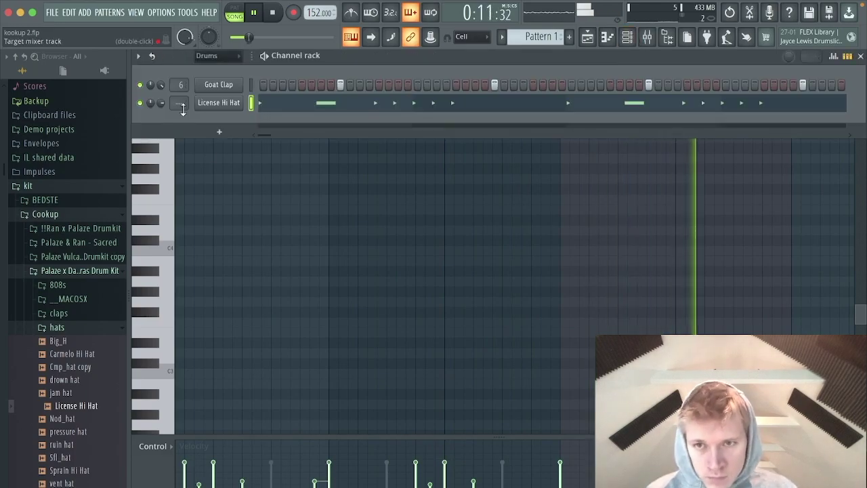
{"action": "key", "text": "ctrl+l"}
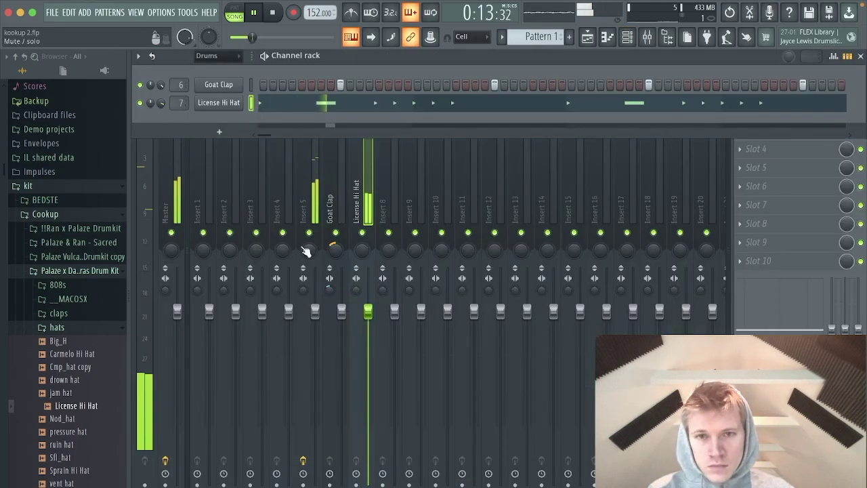
{"action": "left_click_drag", "start_coordinate": [360, 248], "coordinate": [360, 258]}
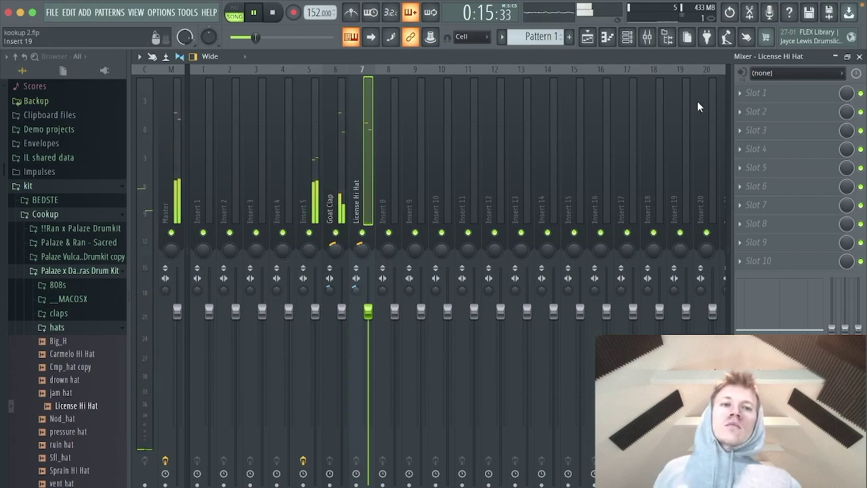
Try to load and open Ozone Imager 2 in the first effect slot of the License Hi Hat mixer track.
{"action": "left_click", "coordinate": [754, 93]}
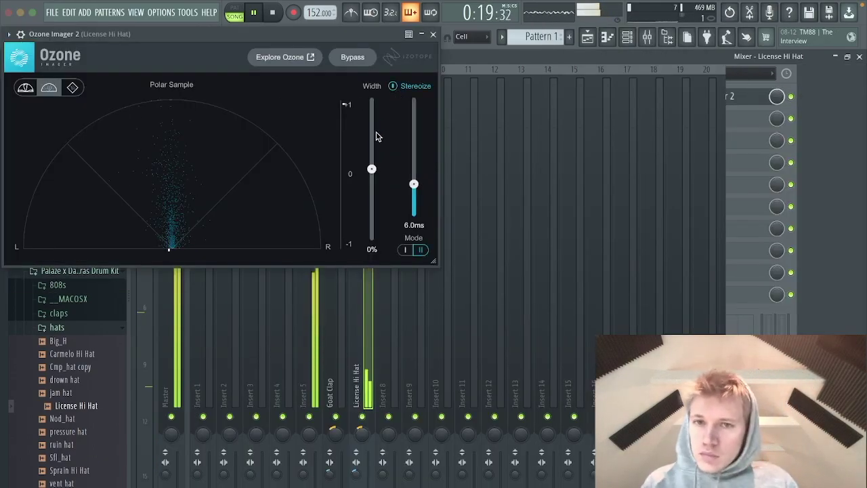
{"action": "left_click", "coordinate": [433, 35]}
{"action": "left_click", "coordinate": [746, 98]}
{"action": "left_click", "coordinate": [746, 100]}
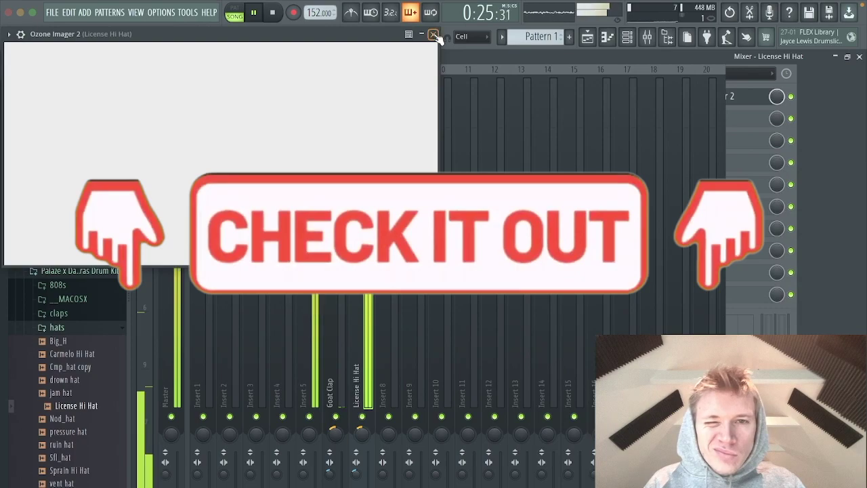
{"action": "left_click", "coordinate": [434, 35]}
Load a fresh Ozone Imager 2 in the License Hi Hat track's first effect slot and set its width to 50%.
{"action": "left_click", "coordinate": [847, 56]}
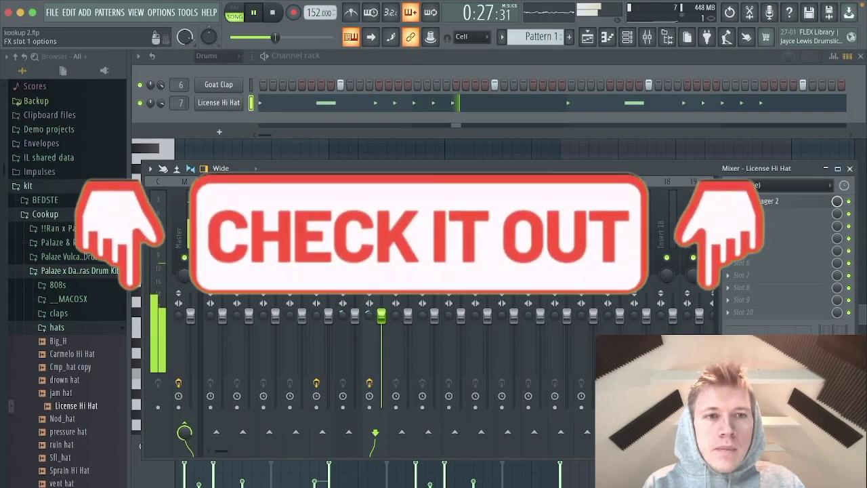
{"action": "left_click", "coordinate": [728, 201]}
{"action": "mouse_move", "coordinate": [745, 215]}
{"action": "left_click", "coordinate": [586, 54]}
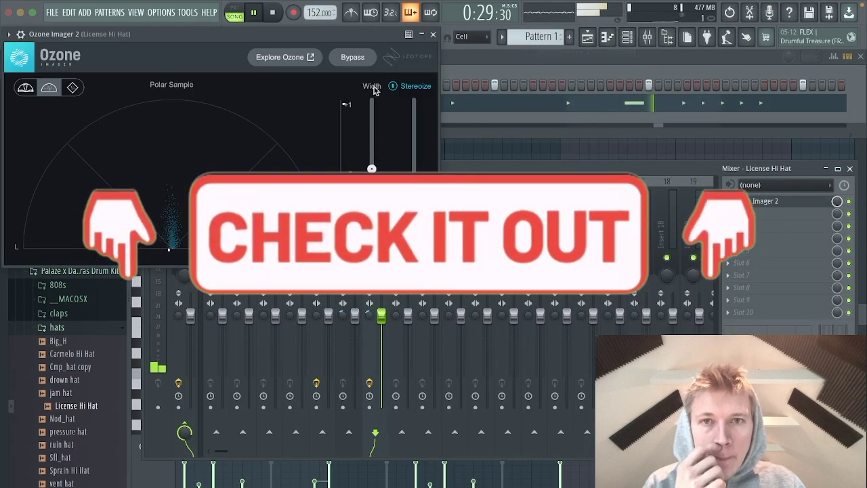
{"action": "left_click_drag", "start_coordinate": [372, 168], "coordinate": [378, 136]}
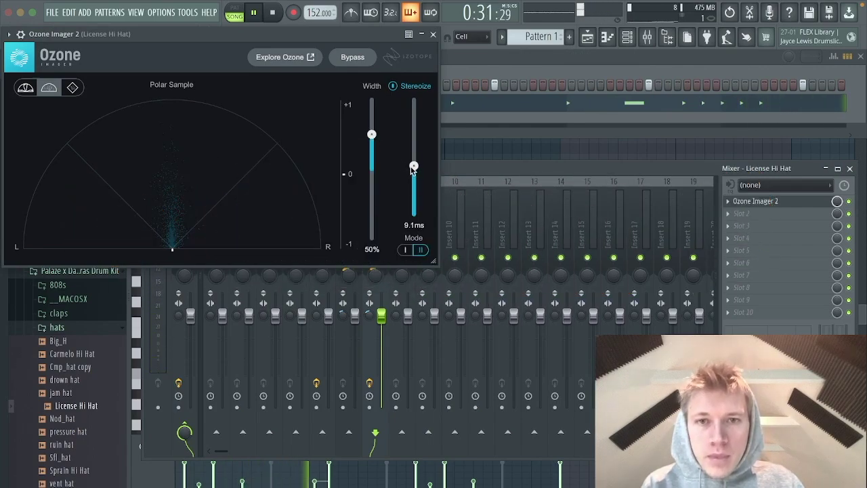
Add Fruity Reeverb 2 at about 8% mix in License Hi Hat's second effect slot and raise Goat Clap's mixer volume to about 104%.
{"action": "left_click", "coordinate": [432, 34]}
{"action": "left_click", "coordinate": [742, 214]}
{"action": "mouse_move", "coordinate": [745, 226]}
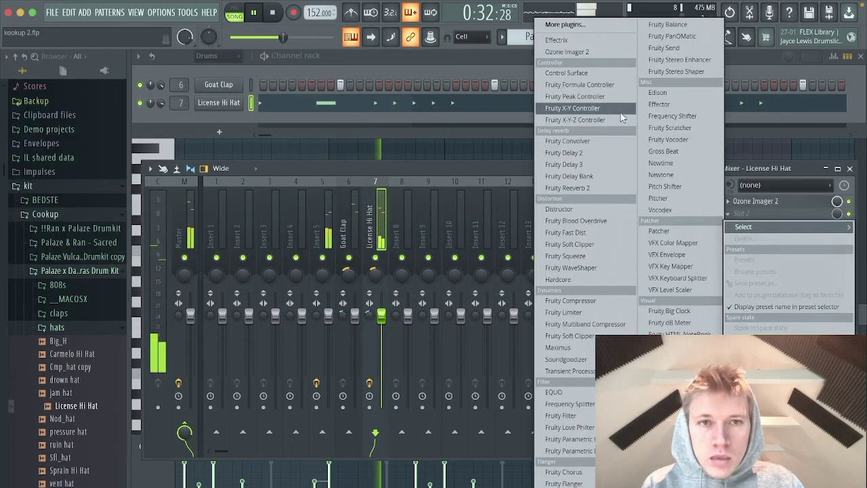
{"action": "left_click", "coordinate": [568, 188]}
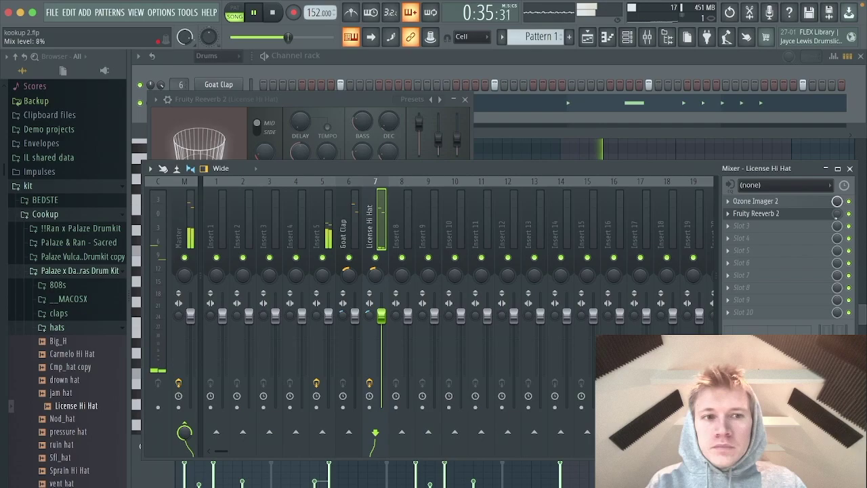
{"action": "left_click_drag", "start_coordinate": [355, 316], "coordinate": [355, 309]}
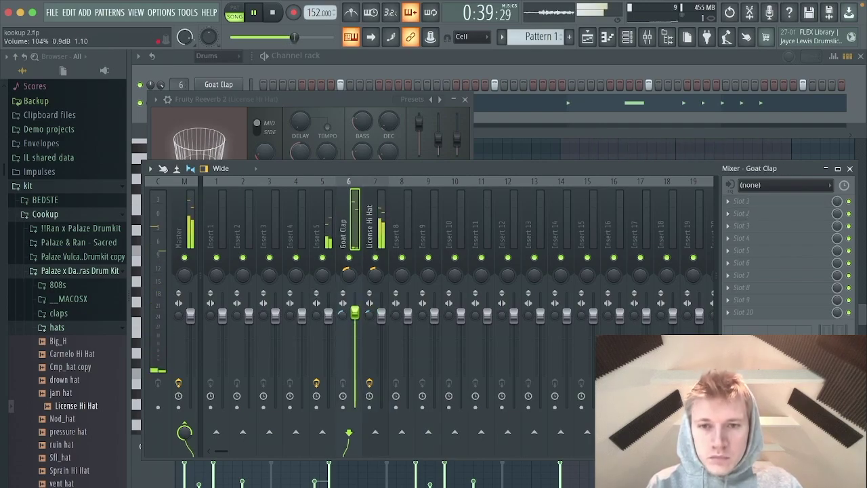
{"action": "left_click", "coordinate": [465, 99]}
Add the AF1 kick sample from the kit's Kicks folder as a new channel below License Hi Hat.
{"action": "left_click", "coordinate": [57, 328]}
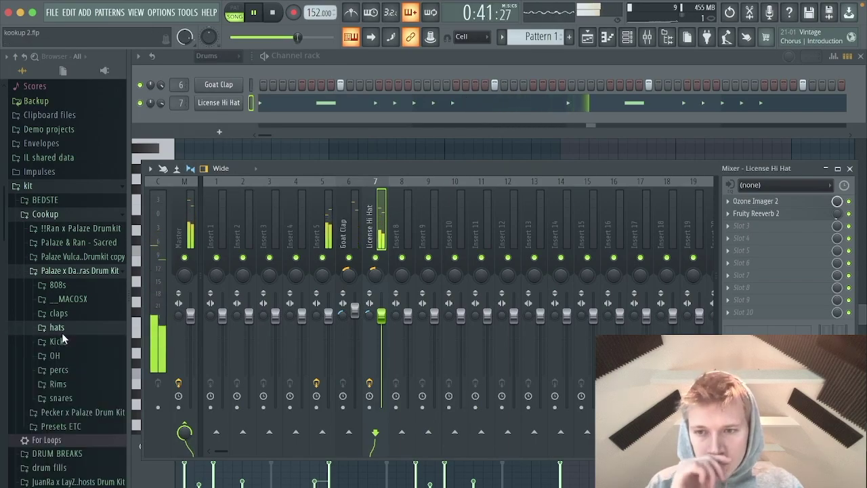
{"action": "left_click", "coordinate": [59, 342]}
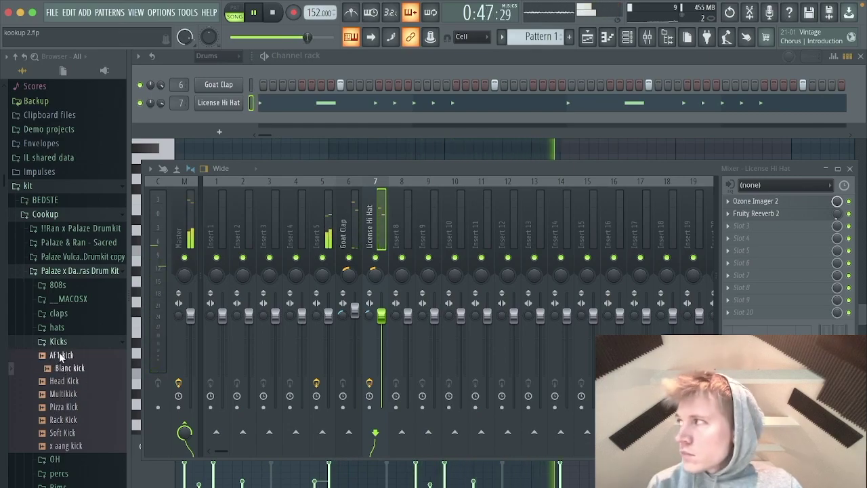
{"action": "left_click_drag", "start_coordinate": [199, 113], "coordinate": [200, 118]}
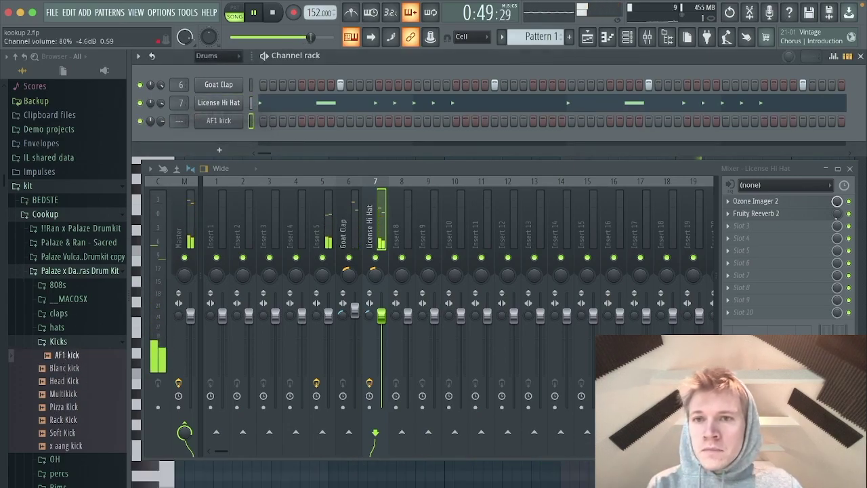
Program AF1 kick hits on steps 1, 15, 21, 33 and 47 of the pattern.
{"action": "left_click", "coordinate": [322, 124]}
{"action": "right_click", "coordinate": [322, 125]}
{"action": "key", "text": "space"}
{"action": "key", "text": "space"}
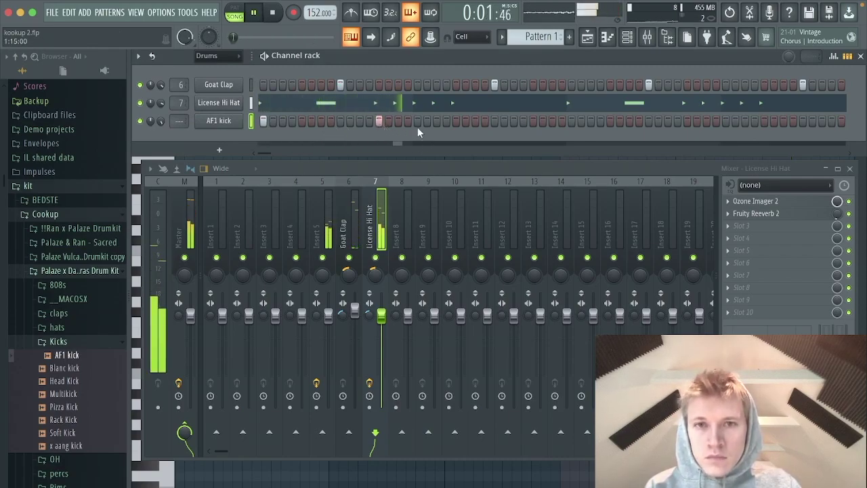
{"action": "left_click", "coordinate": [398, 122]}
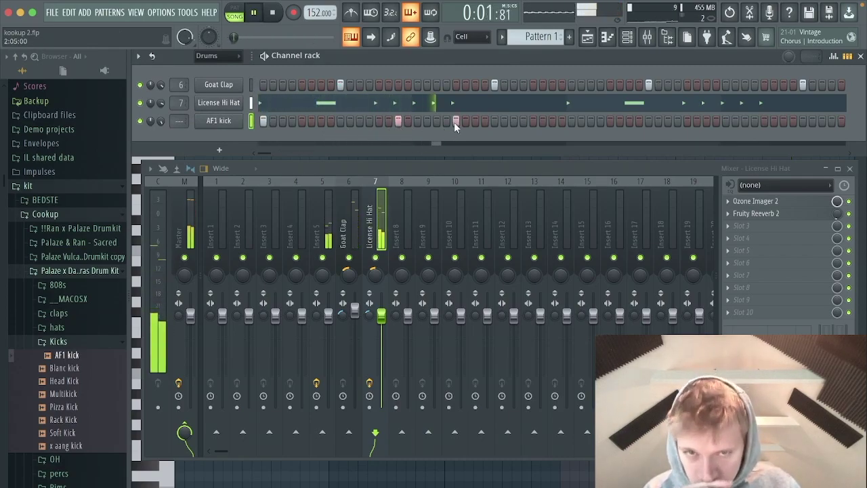
{"action": "left_click", "coordinate": [455, 122]}
{"action": "left_click", "coordinate": [570, 122]}
{"action": "left_click", "coordinate": [707, 121]}
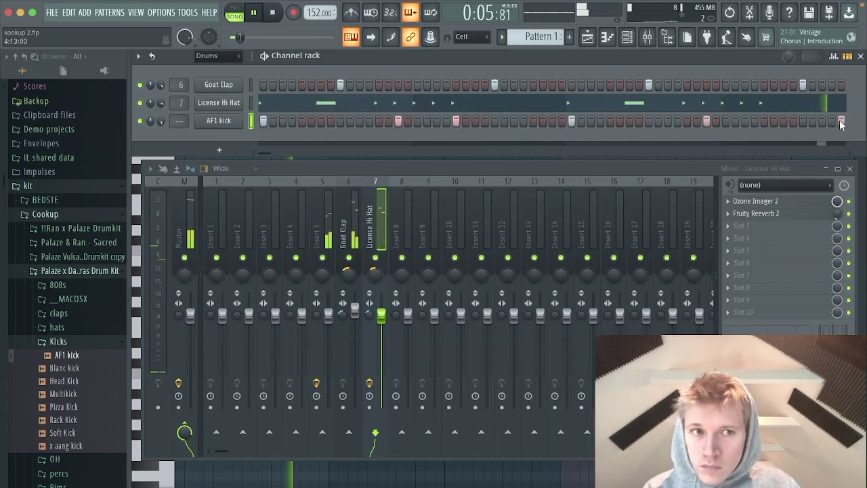
{"action": "right_click", "coordinate": [232, 121]}
{"action": "left_click", "coordinate": [256, 122]}
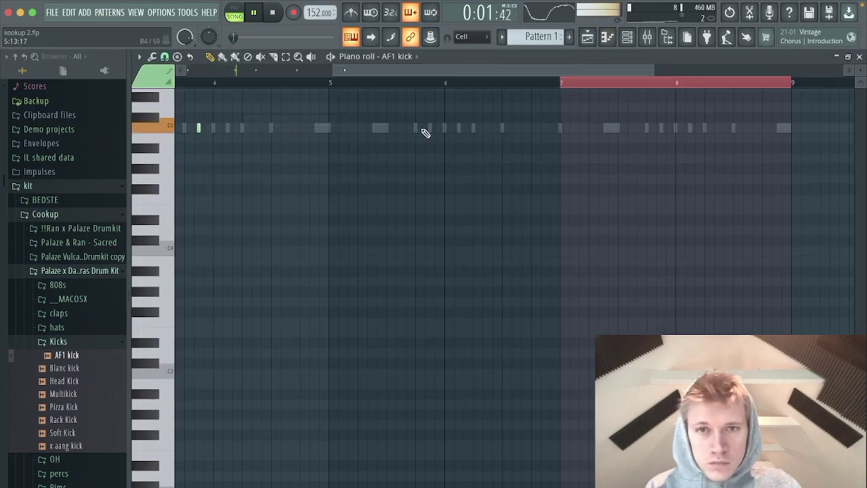
{"action": "left_click_drag", "start_coordinate": [392, 70], "coordinate": [360, 71]}
{"action": "left_click", "coordinate": [859, 57]}
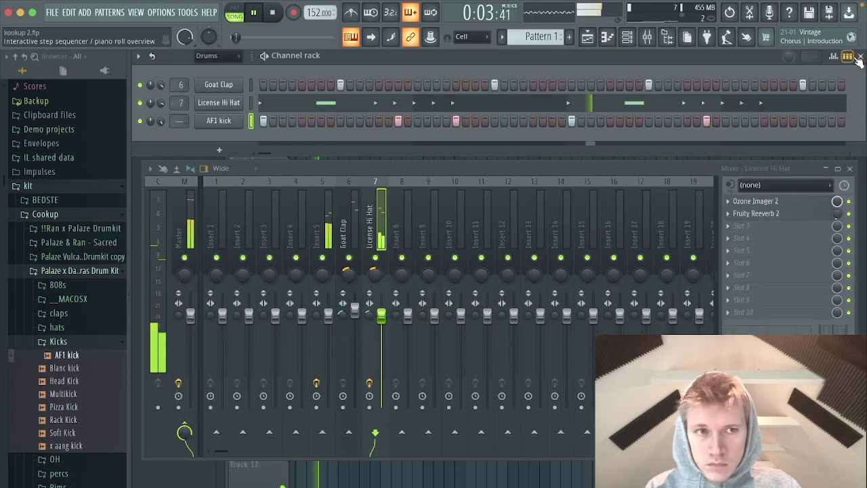
Add AF1 kick notes on steps 15 and 5 of bar 4 in the piano roll, removing the trial note on step 3.
{"action": "right_click", "coordinate": [249, 120]}
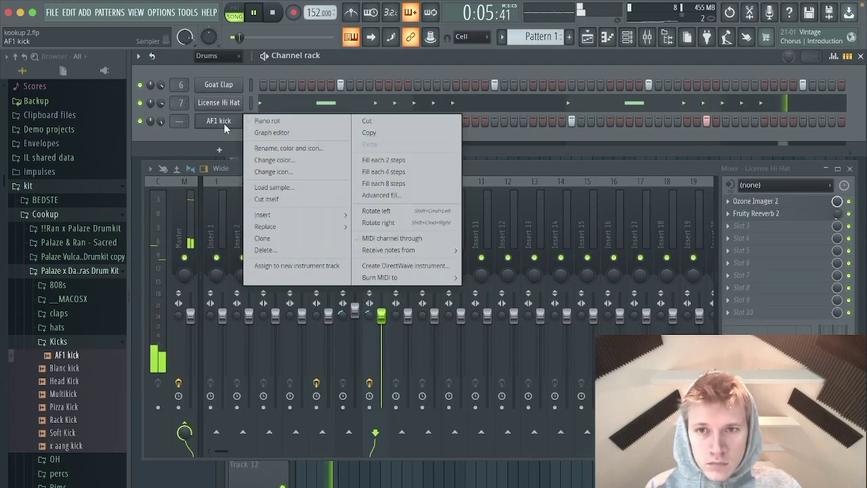
{"action": "left_click", "coordinate": [265, 123]}
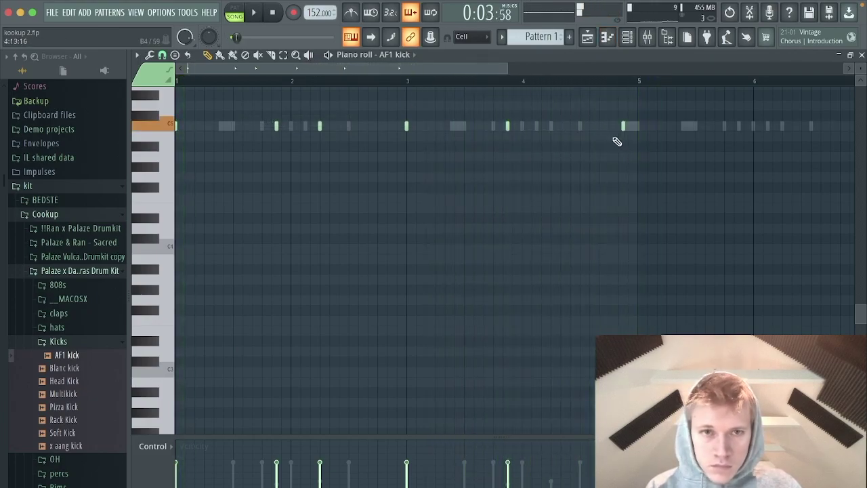
{"action": "left_click", "coordinate": [537, 127]}
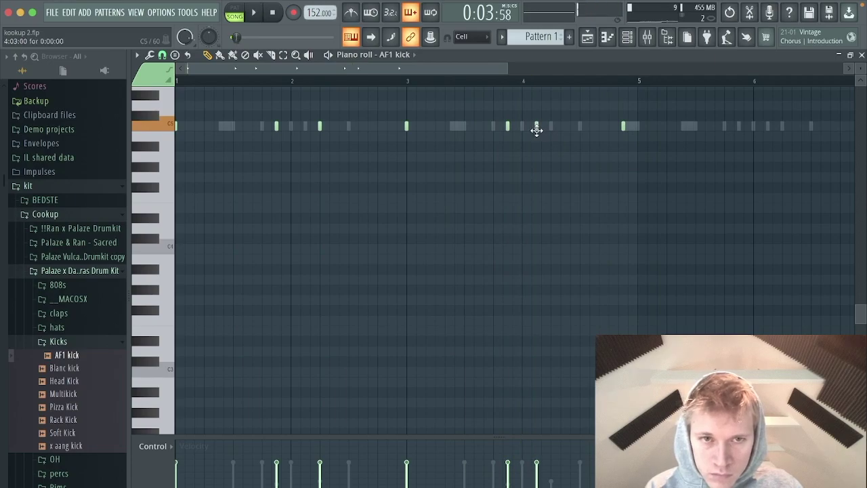
{"action": "right_click", "coordinate": [537, 127]}
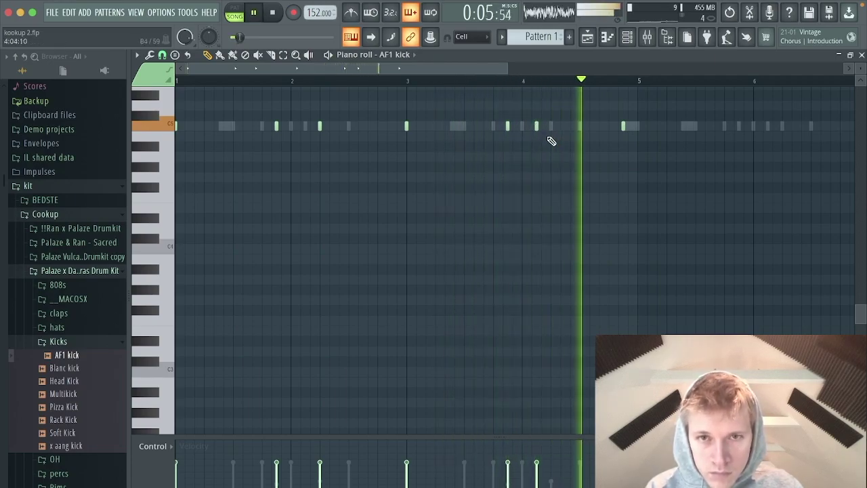
{"action": "left_click", "coordinate": [551, 127]}
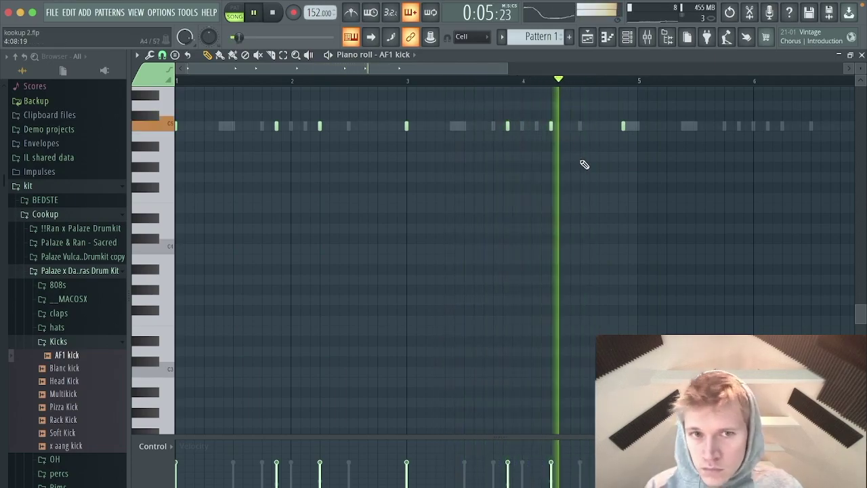
Duplicate the AF1 kick notes of bars 1 to 4 into bars 5 to 8.
{"action": "key", "text": "ctrl+a"}
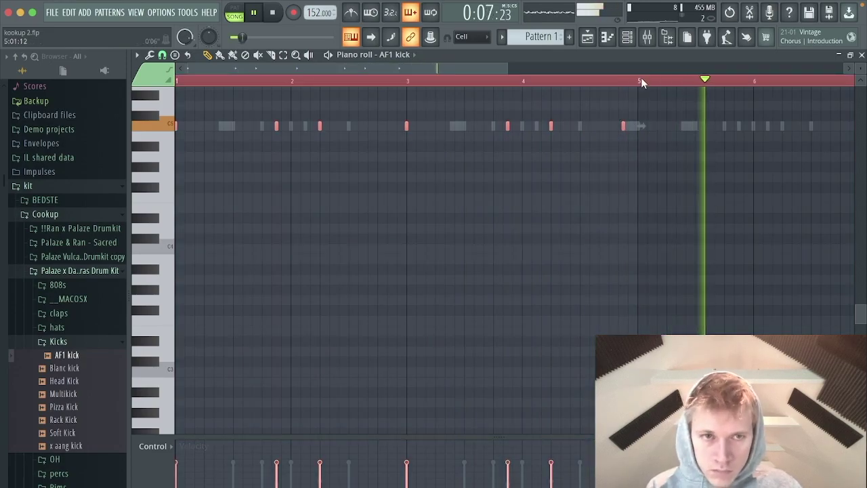
{"action": "left_click_drag", "start_coordinate": [641, 80], "coordinate": [637, 80]}
{"action": "key", "text": "ctrl+b"}
Route the AF1 kick to mixer insert 8 and raise its mixer volume to about 110%.
{"action": "left_click", "coordinate": [628, 38]}
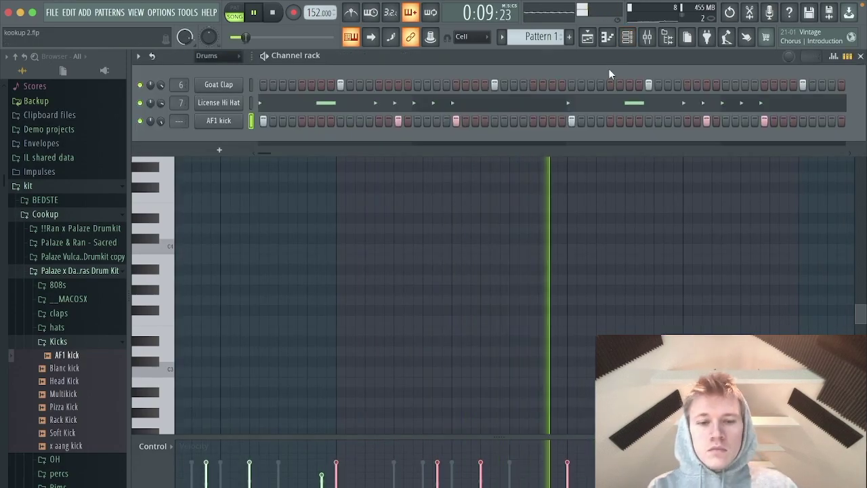
{"action": "key", "text": "ctrl+l"}
{"action": "key", "text": "F6"}
{"action": "left_click_drag", "start_coordinate": [407, 316], "coordinate": [411, 312]}
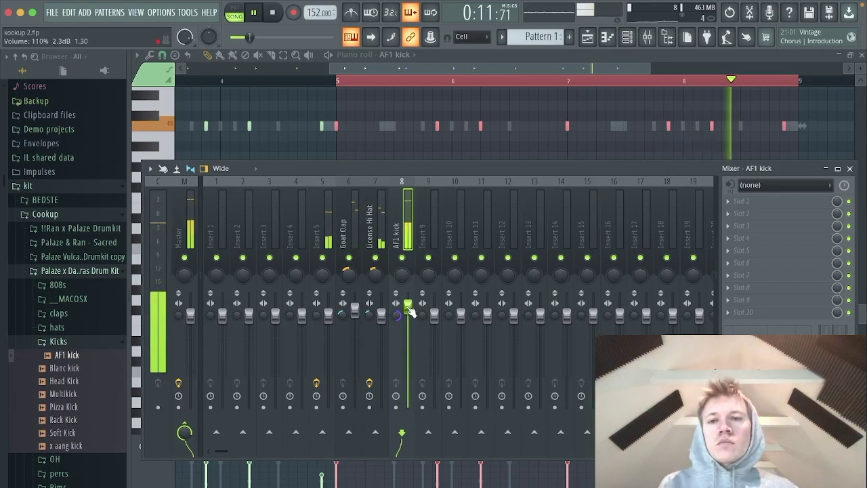
{"action": "left_click", "coordinate": [630, 45]}
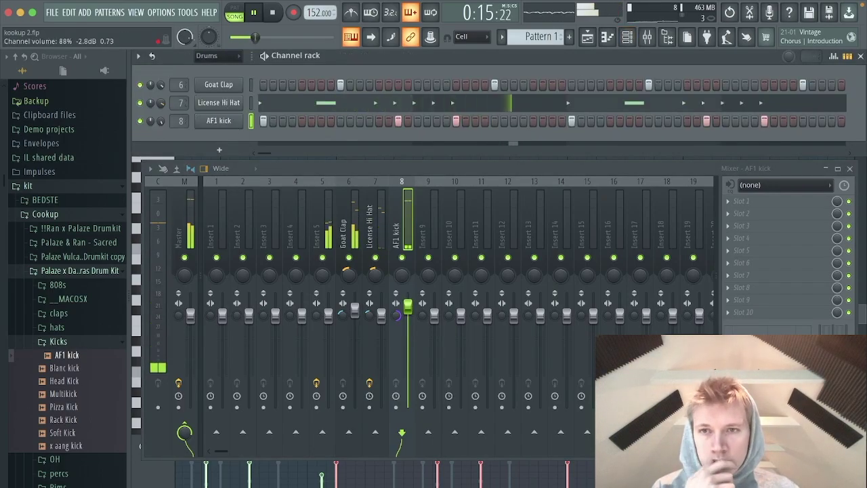
Add the Flamingo Snare sample from the kit's snares folder as a new channel and restart playback.
{"action": "left_click", "coordinate": [96, 343]}
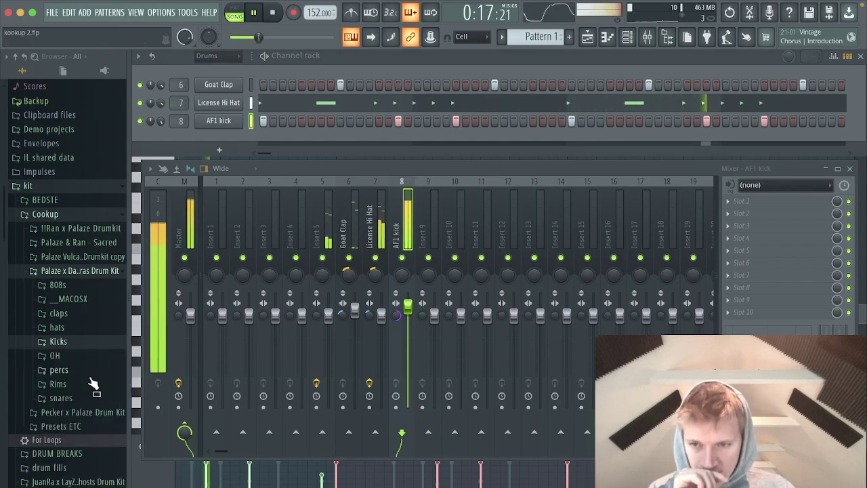
{"action": "left_click", "coordinate": [93, 400]}
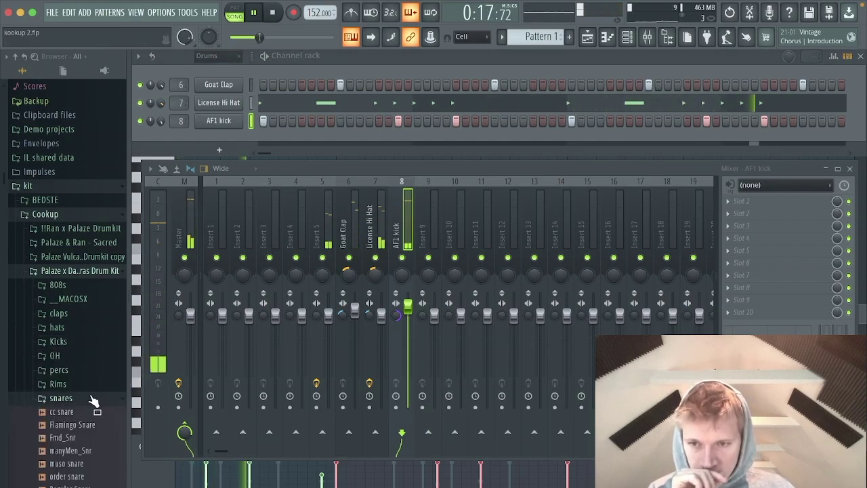
{"action": "left_click", "coordinate": [85, 448]}
{"action": "left_click_drag", "start_coordinate": [88, 442], "coordinate": [206, 142]}
{"action": "key", "text": "space"}
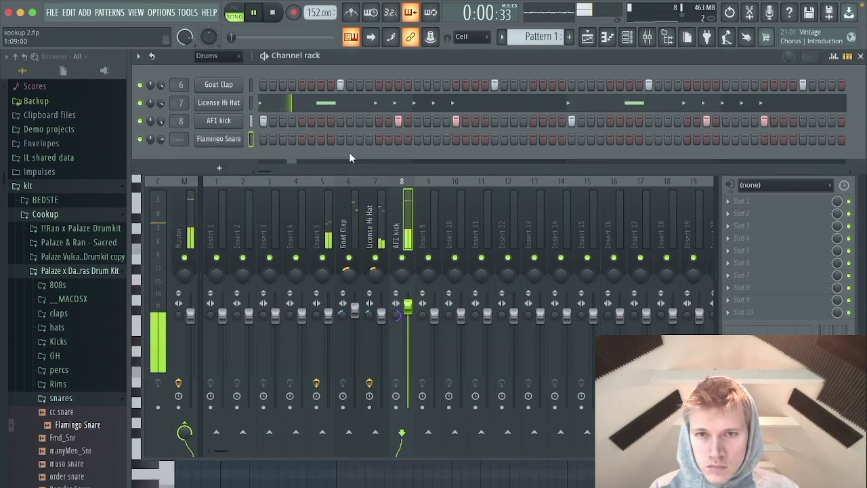
Program Flamingo Snare hits on step 15 of bar 1, steps 9 and 15 of bar 3, and step 3 of bar 4.
{"action": "left_click", "coordinate": [400, 141]}
{"action": "right_click", "coordinate": [337, 141]}
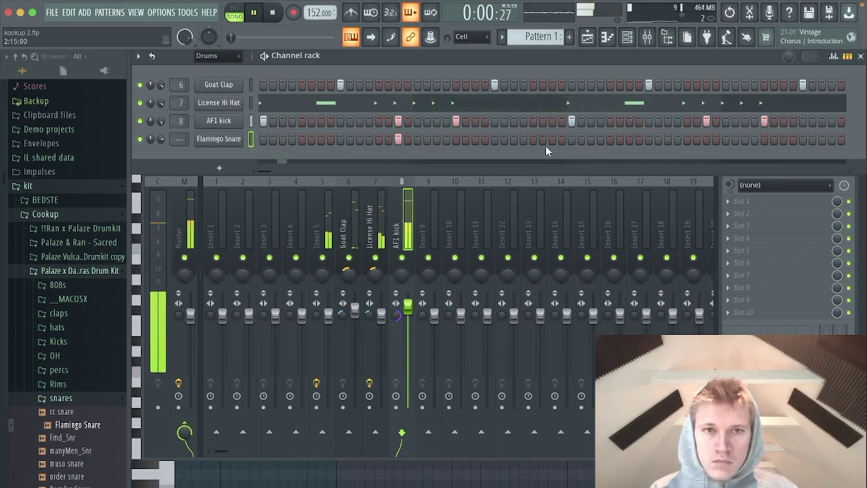
{"action": "scroll", "coordinate": [472, 171], "scroll_direction": "right", "scroll_amount": 2}
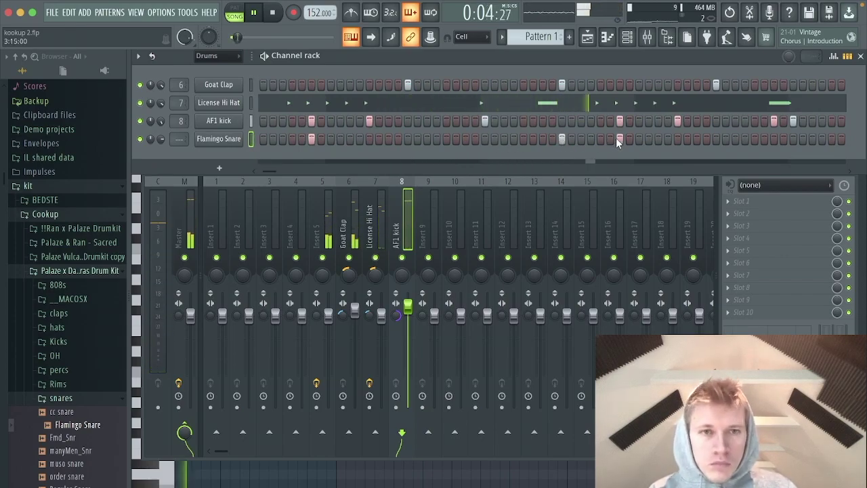
{"action": "right_click", "coordinate": [669, 139]}
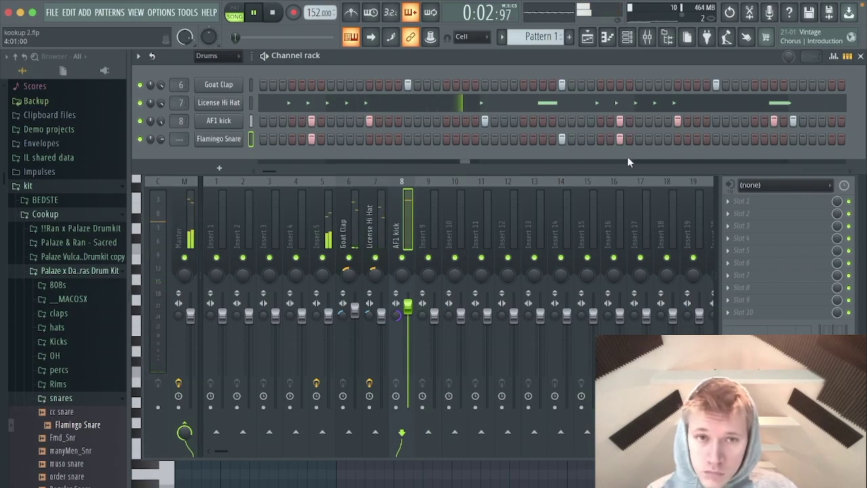
{"action": "left_click", "coordinate": [658, 140]}
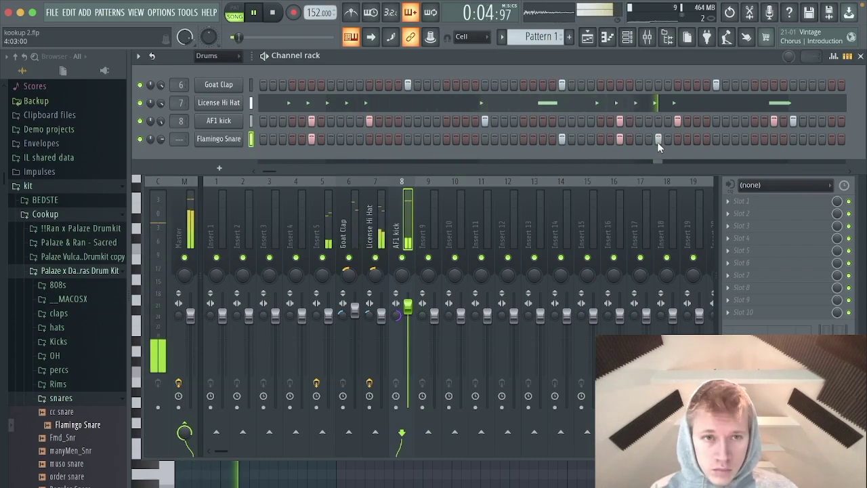
Move the Flamingo Snare's bar 4 hit to step 5 and repeat the pattern through bar 8, with an extra hit on step 15 of bar 6.
{"action": "key", "text": "space"}
{"action": "right_click", "coordinate": [235, 139]}
{"action": "left_click", "coordinate": [290, 138]}
{"action": "left_click_drag", "start_coordinate": [356, 72], "coordinate": [320, 77]}
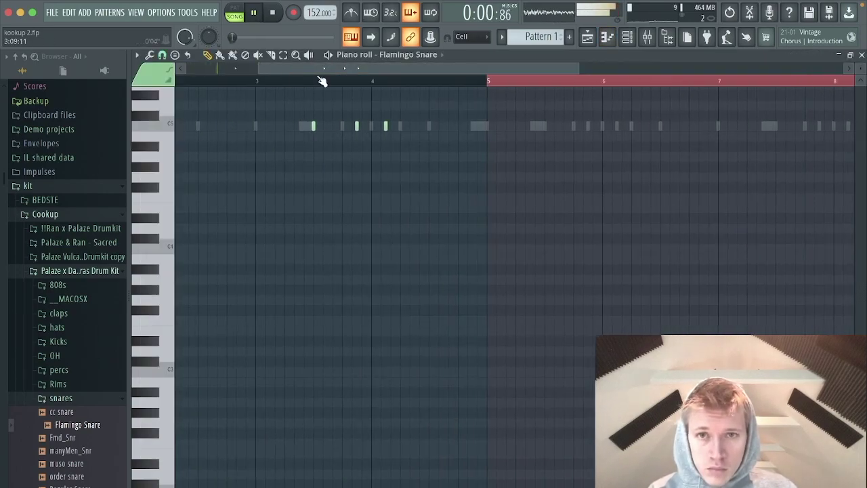
{"action": "left_click", "coordinate": [851, 55]}
{"action": "left_click", "coordinate": [826, 102]}
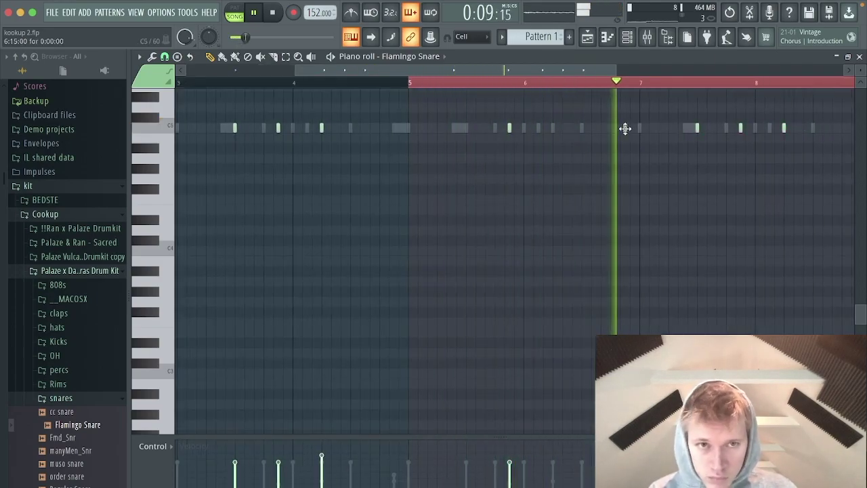
Set the Flamingo Snare's sample start offset to about 1% and add a quieter snare note on step 3 of bar 8.
{"action": "left_click", "coordinate": [628, 36]}
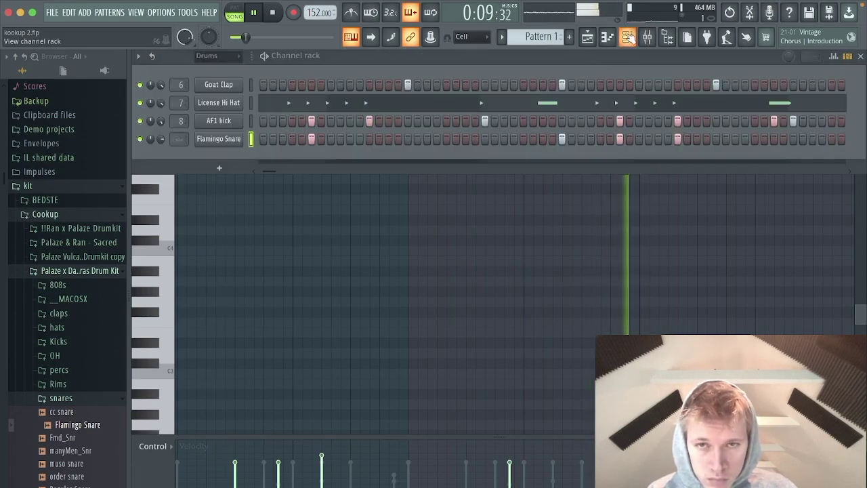
{"action": "left_click", "coordinate": [218, 139]}
{"action": "key", "text": "space"}
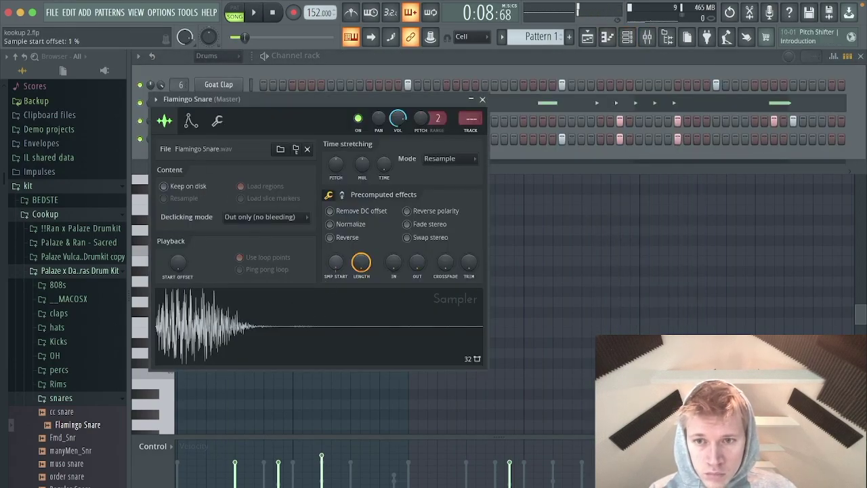
{"action": "key", "text": "space"}
{"action": "key", "text": "F7"}
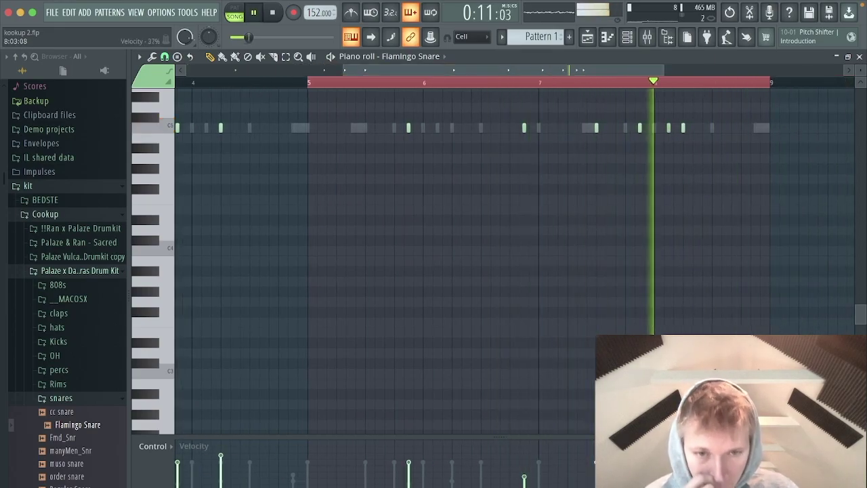
Add the order snare sample from the snares folder as a new channel below Flamingo Snare.
{"action": "left_click", "coordinate": [627, 37]}
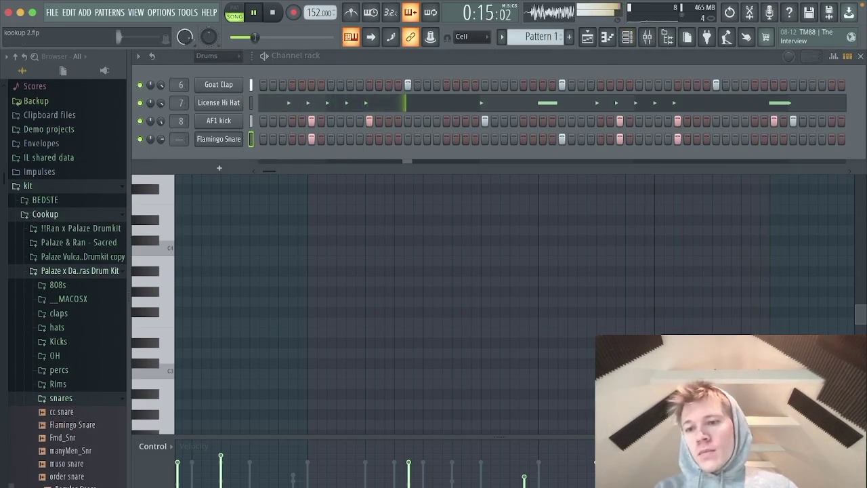
{"action": "left_click_drag", "start_coordinate": [212, 167], "coordinate": [213, 163]}
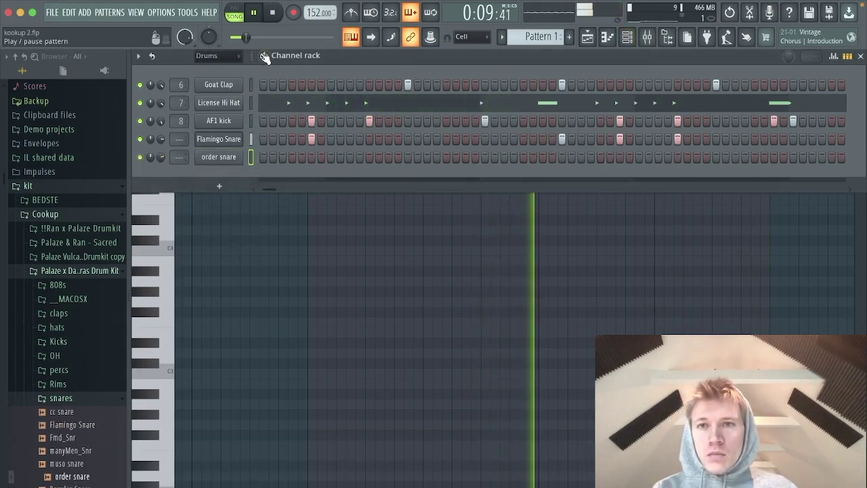
{"action": "left_click", "coordinate": [288, 195]}
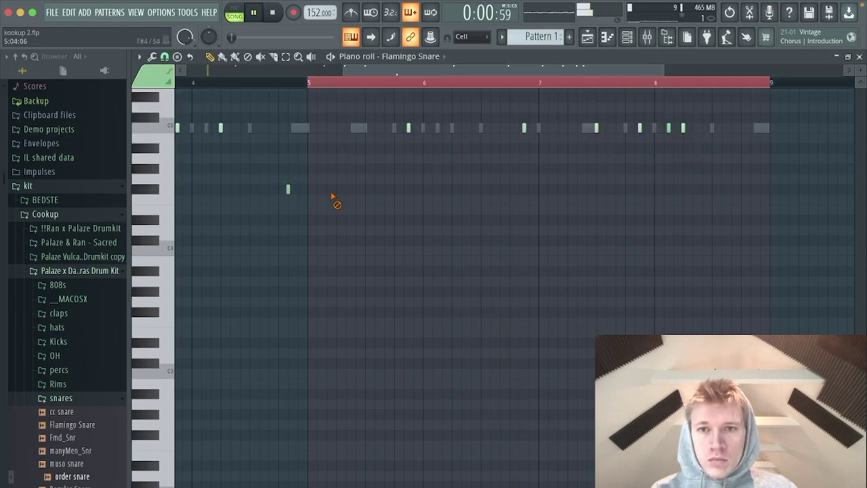
Program order snare hits on step 5 of bars 2, 4, 6 and 8, removing the Flamingo Snare hits on that step in bars 4 and 8.
{"action": "key", "text": "space"}
{"action": "key", "text": "F6"}
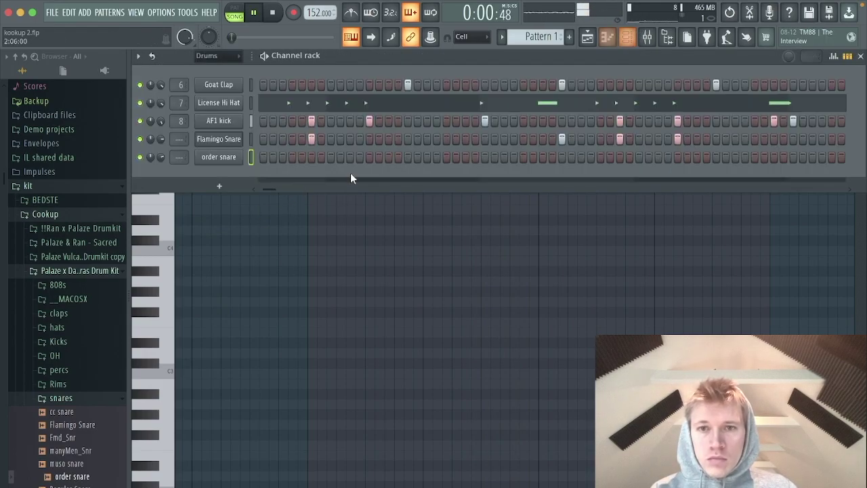
{"action": "left_click", "coordinate": [455, 158]}
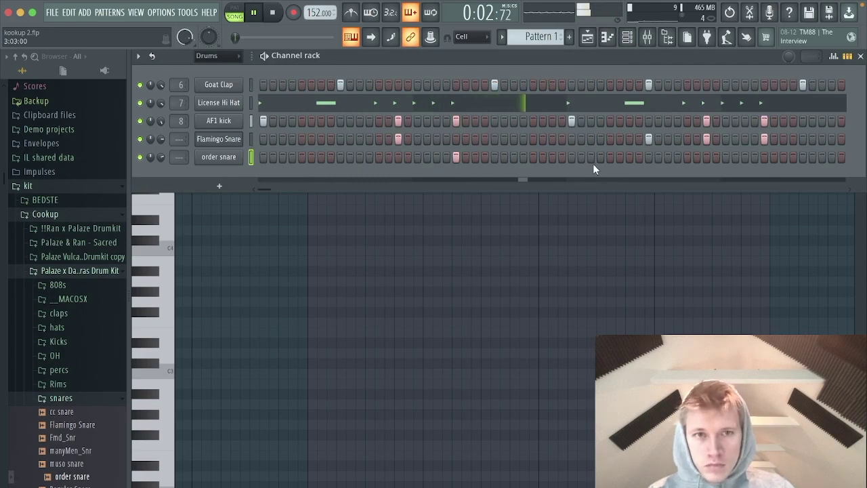
{"action": "scroll", "coordinate": [624, 189], "scroll_direction": "right", "scroll_amount": 2}
{"action": "right_click", "coordinate": [708, 140]}
{"action": "left_click", "coordinate": [707, 158]}
{"action": "scroll", "coordinate": [711, 185], "scroll_direction": "right", "scroll_amount": 5}
{"action": "scroll", "coordinate": [711, 186], "scroll_direction": "right", "scroll_amount": 5}
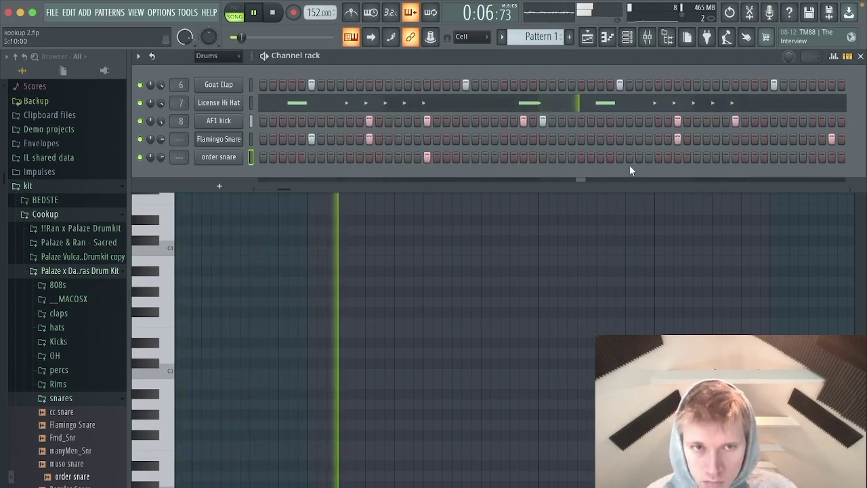
{"action": "scroll", "coordinate": [729, 186], "scroll_direction": "left", "scroll_amount": 1}
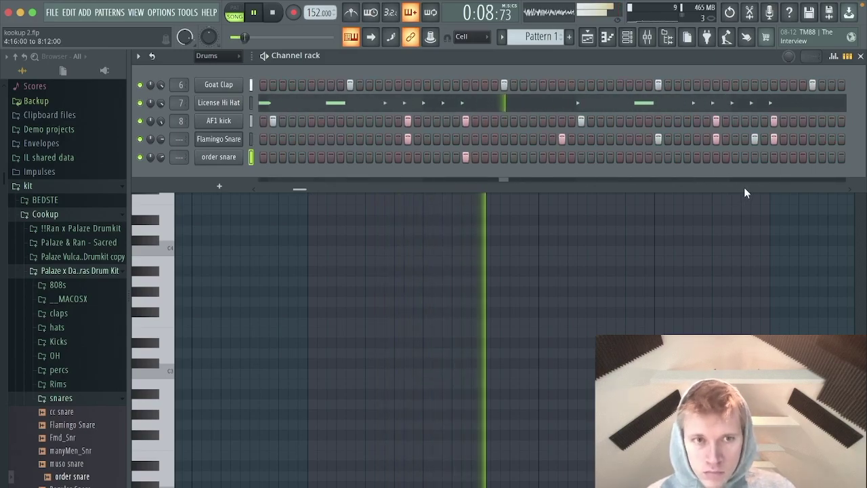
{"action": "left_click", "coordinate": [775, 157]}
{"action": "scroll", "coordinate": [762, 176], "scroll_direction": "left", "scroll_amount": 5}
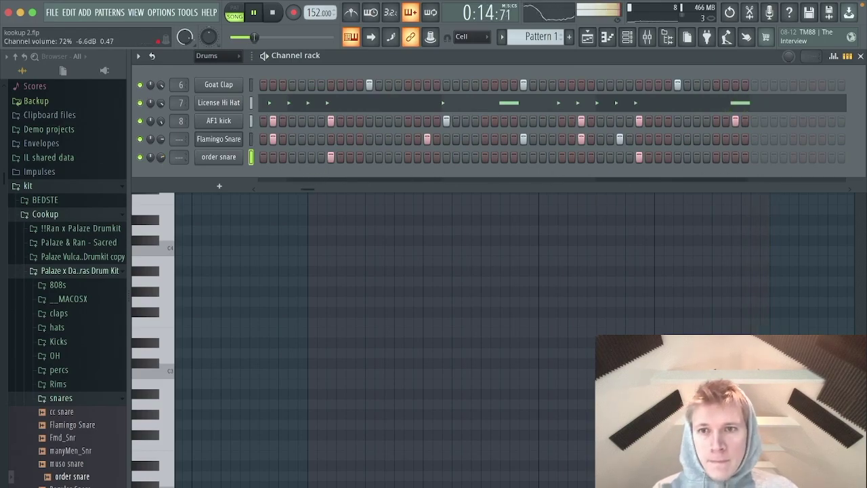
Route Flamingo Snare and order snare to mixer tracks 9 and 10, and add an order snare hit on step 4 of bar 6.
{"action": "key", "text": "ctrl+l"}
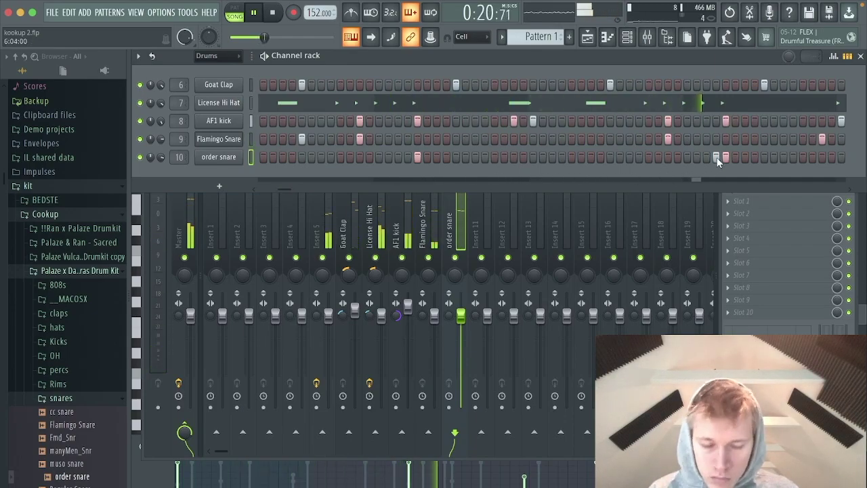
{"action": "right_click", "coordinate": [224, 156]}
{"action": "left_click", "coordinate": [285, 157]}
{"action": "key", "text": "space"}
{"action": "key", "text": "space"}
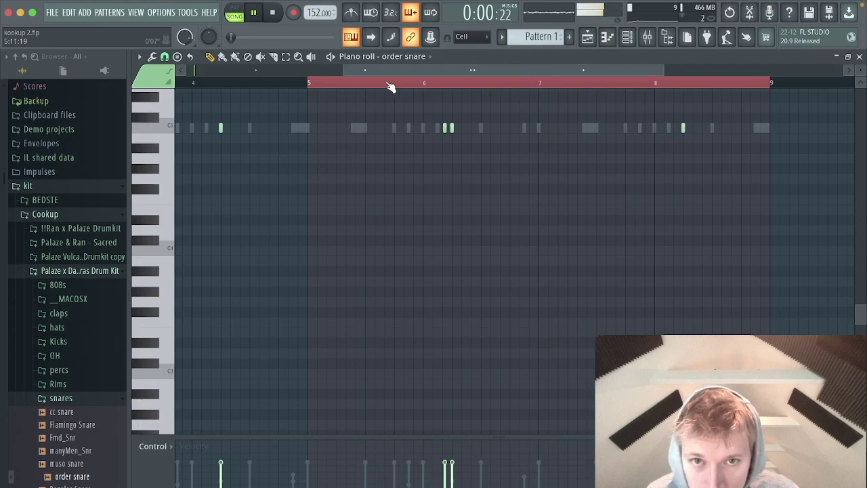
Change the piano roll's snap setting and position the first of bar 6's two order snare hits at 6:04:00.
{"action": "key", "text": "space"}
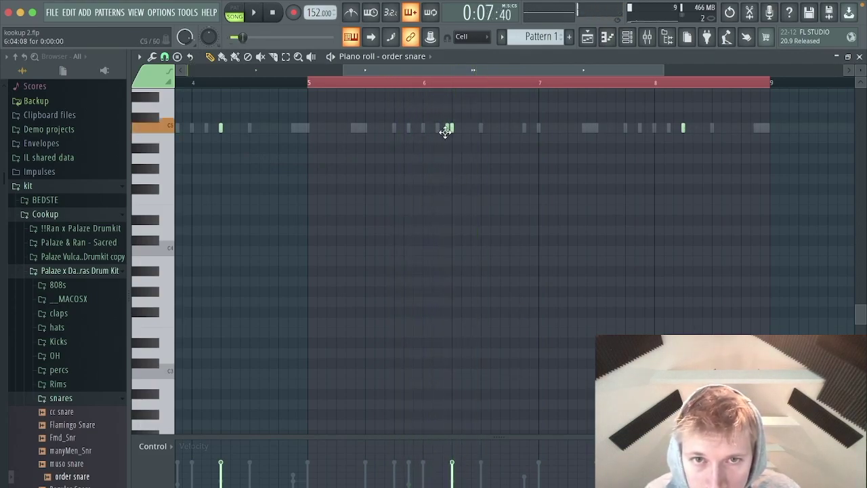
{"action": "left_click", "coordinate": [164, 56]}
{"action": "left_click", "coordinate": [181, 150]}
{"action": "key", "text": "space"}
{"action": "left_click_drag", "start_coordinate": [665, 70], "coordinate": [506, 73]}
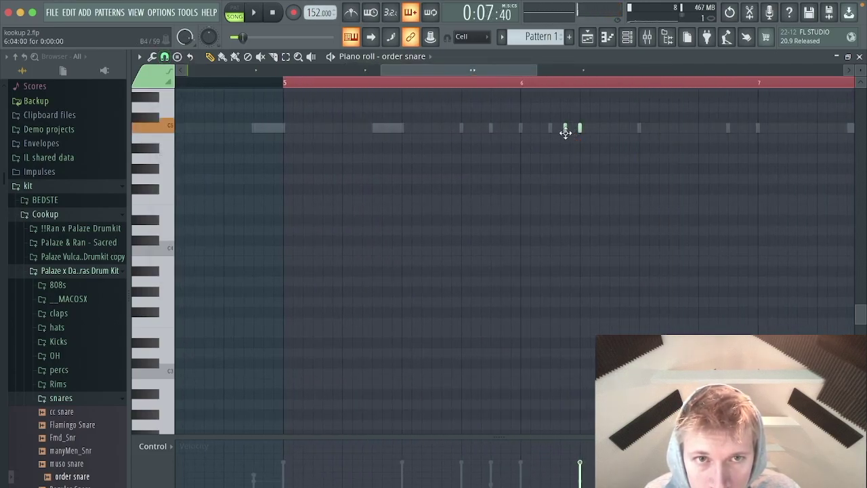
{"action": "key", "text": "space"}
{"action": "key", "text": "space"}
{"action": "left_click_drag", "start_coordinate": [440, 72], "coordinate": [457, 71]}
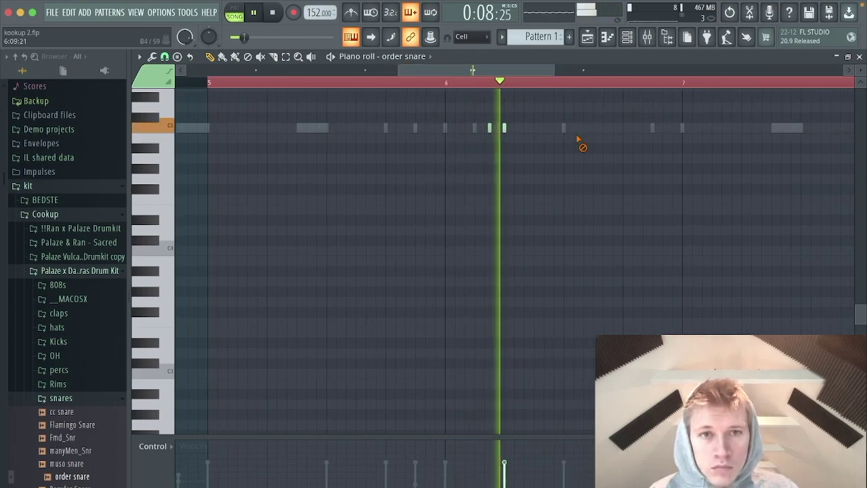
Add a quieter order snare note on step 13 of bar 6.
{"action": "left_click", "coordinate": [650, 128]}
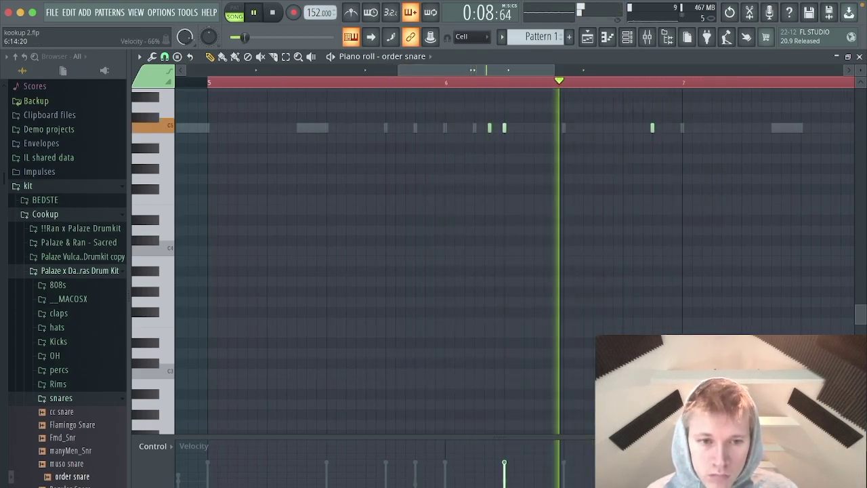
{"action": "left_click_drag", "start_coordinate": [479, 74], "coordinate": [513, 75]}
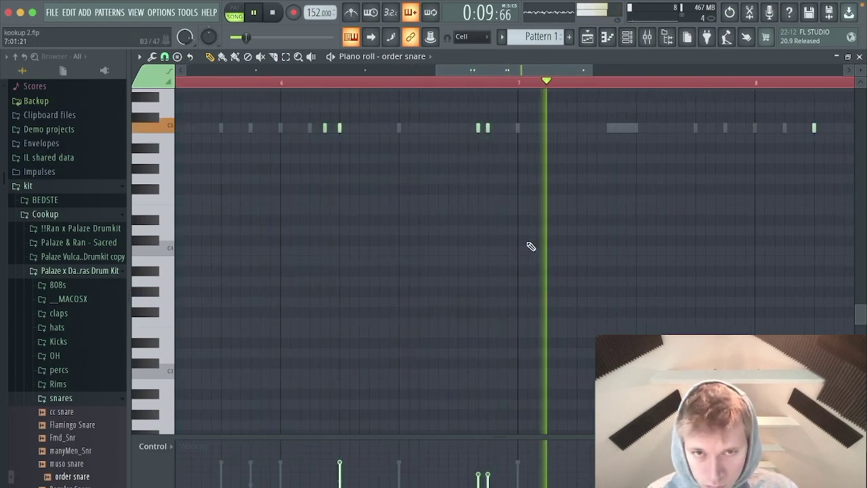
{"action": "right_click", "coordinate": [479, 129]}
{"action": "left_click", "coordinate": [460, 129]}
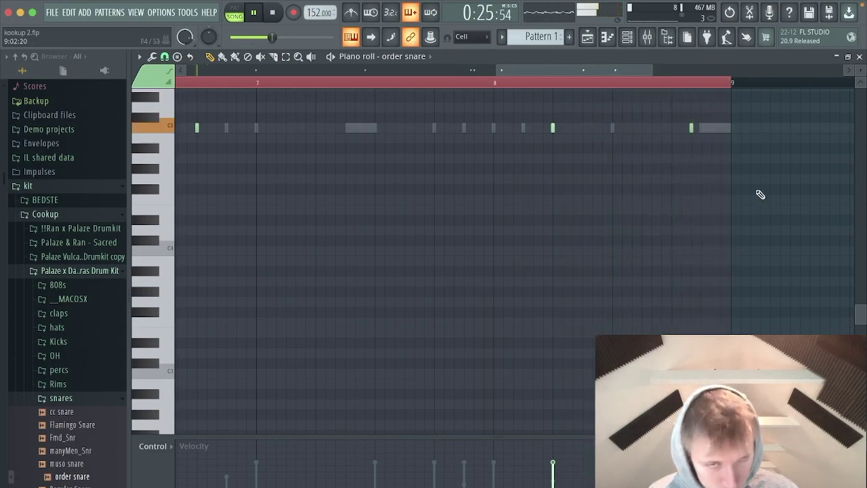
Try a pair of order snare notes around step 15 of bar 8.
{"action": "left_click", "coordinate": [702, 127]}
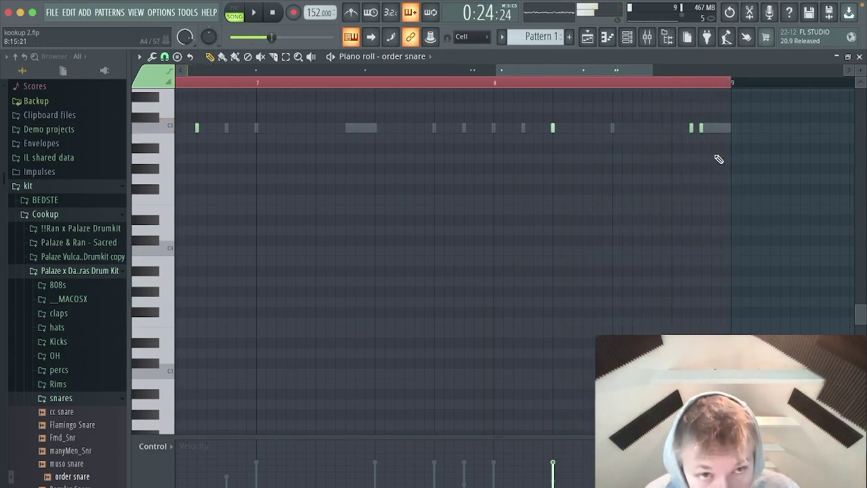
{"action": "left_click_drag", "start_coordinate": [691, 129], "coordinate": [683, 130]}
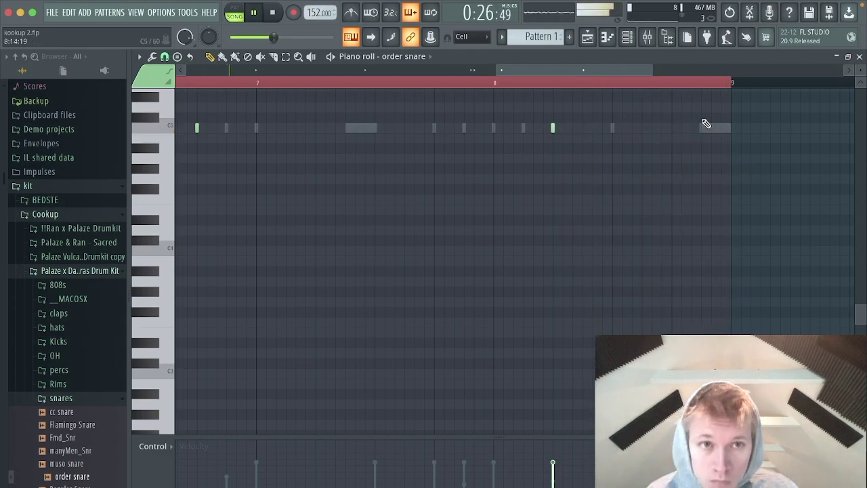
Add a short fade-out to the order snare sample in its channel settings.
{"action": "left_click", "coordinate": [637, 37]}
{"action": "left_click", "coordinate": [212, 159]}
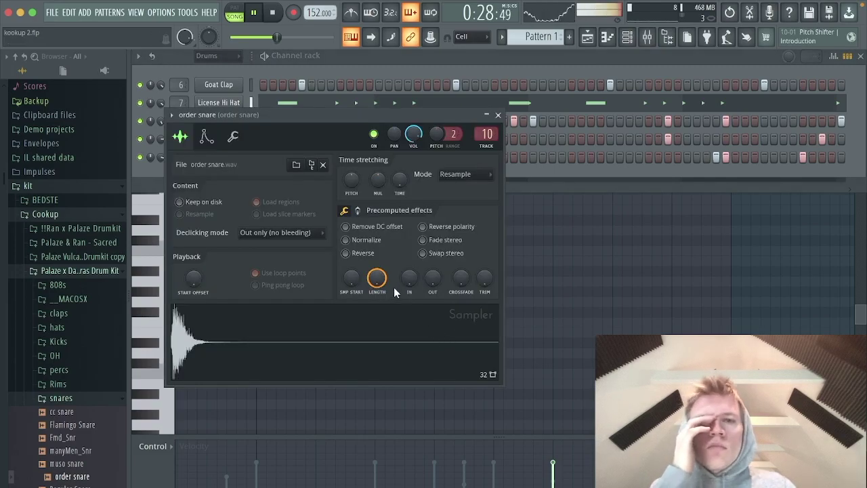
{"action": "left_click", "coordinate": [670, 313]}
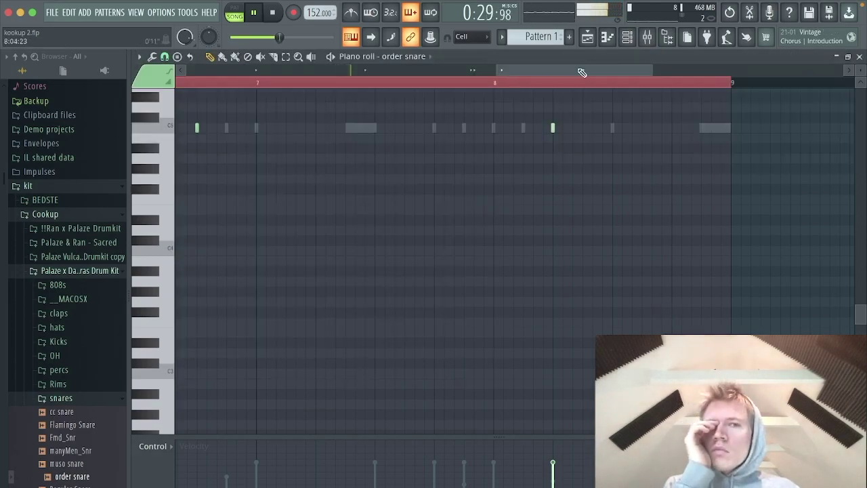
Add the Attack Open Hat sample from the OH folder as a new channel below order snare.
{"action": "left_click", "coordinate": [628, 39]}
{"action": "left_click", "coordinate": [76, 400]}
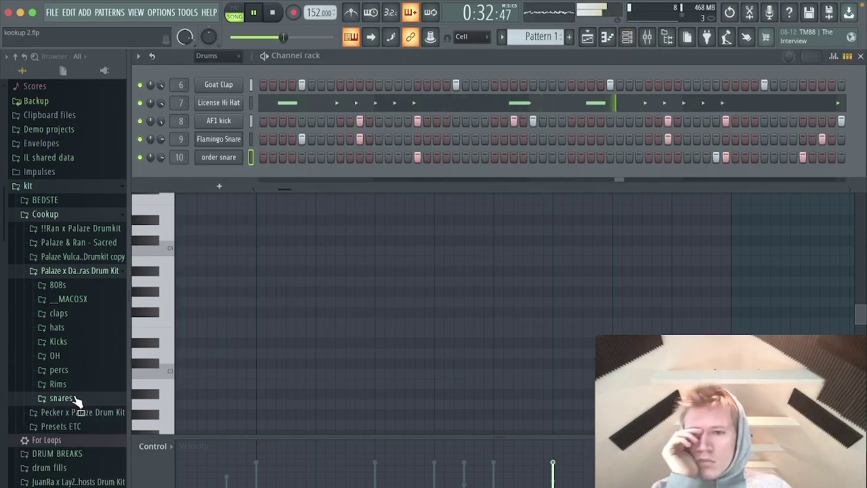
{"action": "left_click", "coordinate": [81, 358]}
{"action": "left_click_drag", "start_coordinate": [80, 383], "coordinate": [237, 180]}
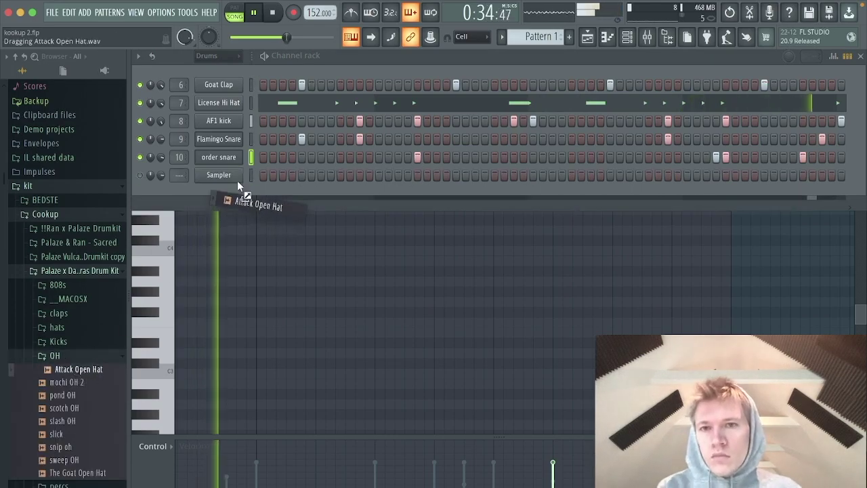
{"action": "right_click", "coordinate": [243, 175]}
{"action": "left_click", "coordinate": [256, 159]}
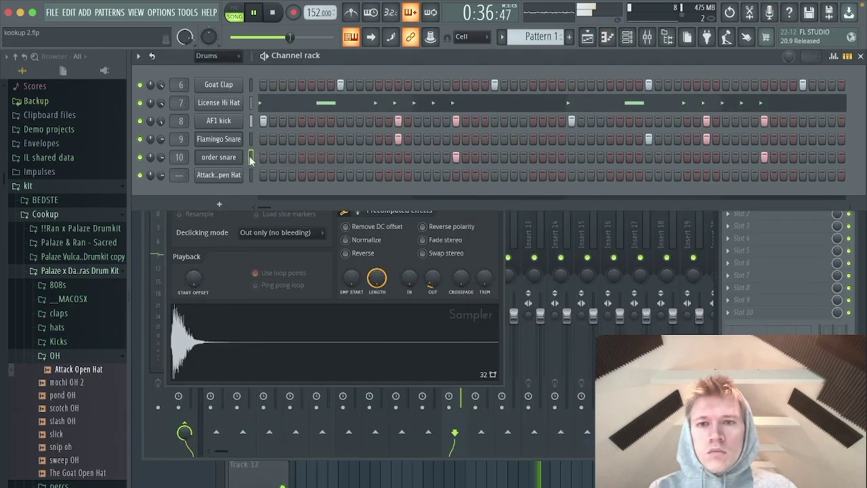
{"action": "right_click", "coordinate": [239, 158]}
{"action": "left_click", "coordinate": [265, 157]}
{"action": "left_click_drag", "start_coordinate": [339, 73], "coordinate": [608, 73]}
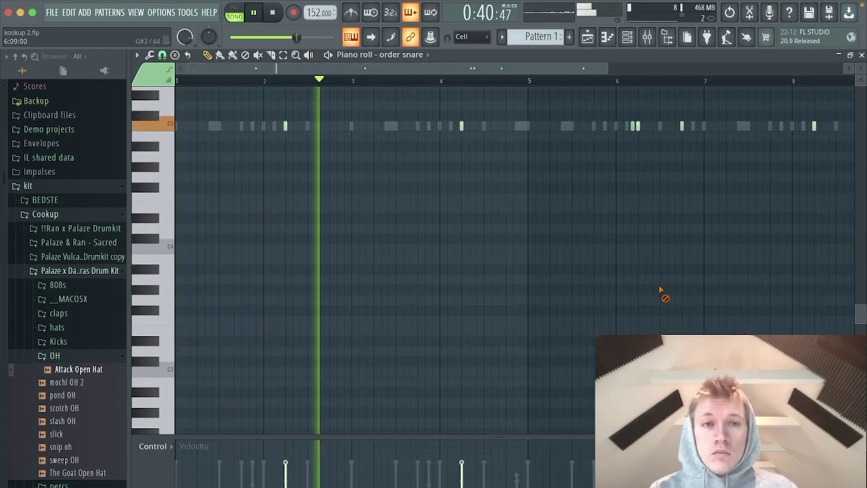
{"action": "key", "text": "F6"}
Program Attack Open Hat hits on step 9 of bars 1 and 3 and repeat them in bars 5 and 7.
{"action": "left_click", "coordinate": [252, 175]}
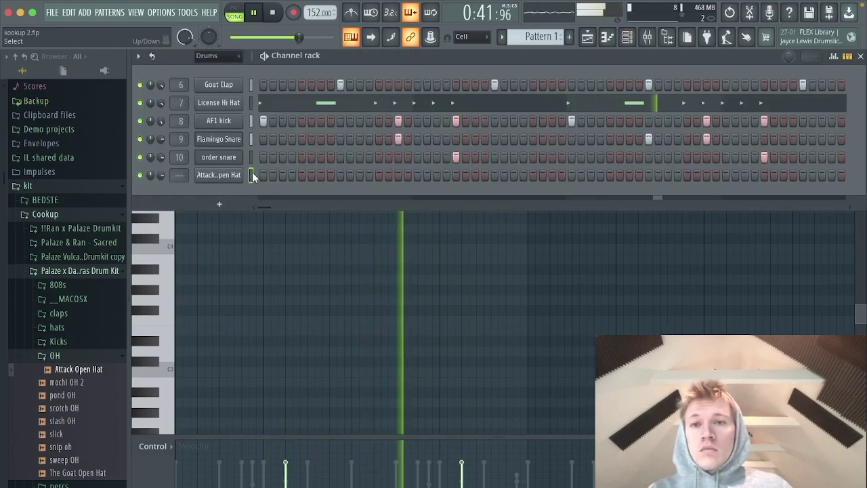
{"action": "key", "text": "space"}
{"action": "left_click", "coordinate": [340, 176]}
{"action": "key", "text": "space"}
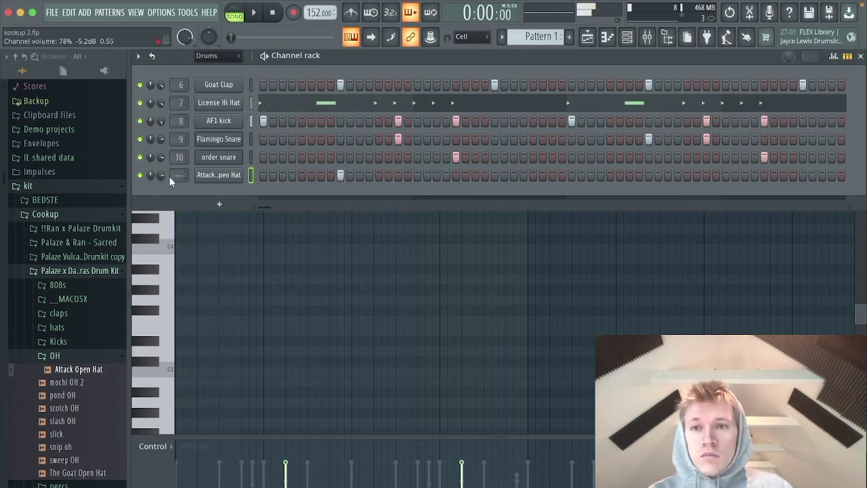
{"action": "key", "text": "space"}
{"action": "key", "text": "space"}
{"action": "key", "text": "space"}
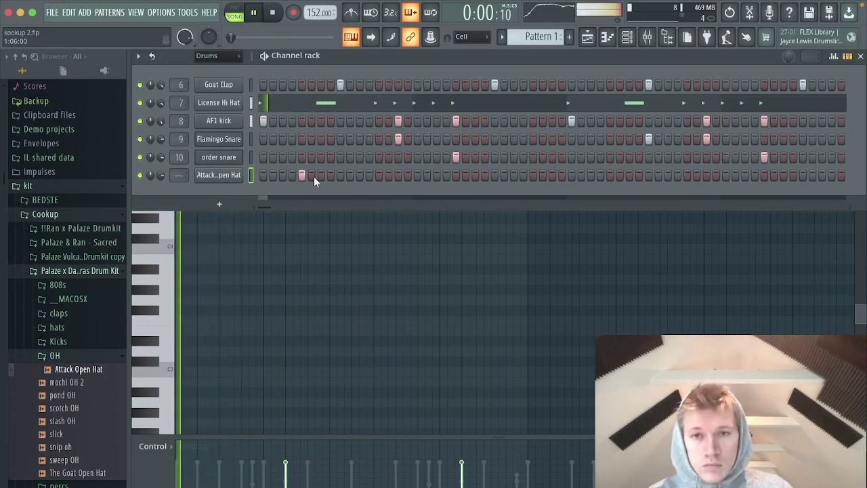
{"action": "left_click", "coordinate": [342, 175]}
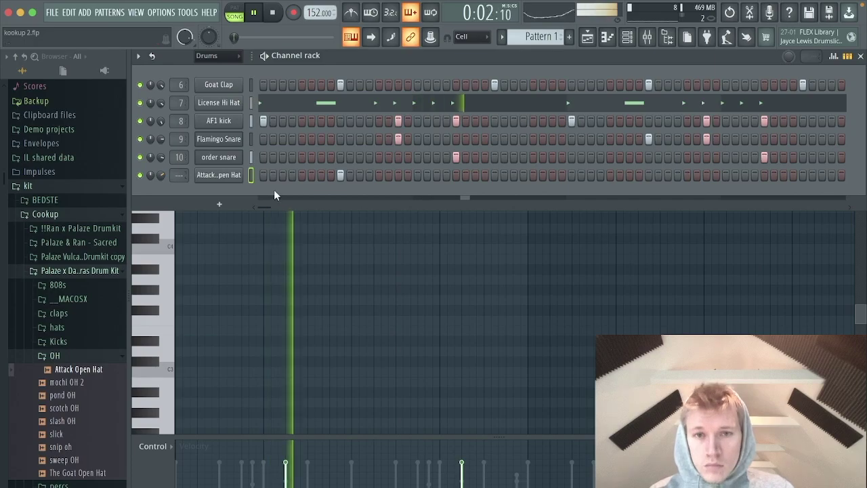
{"action": "left_click", "coordinate": [652, 176]}
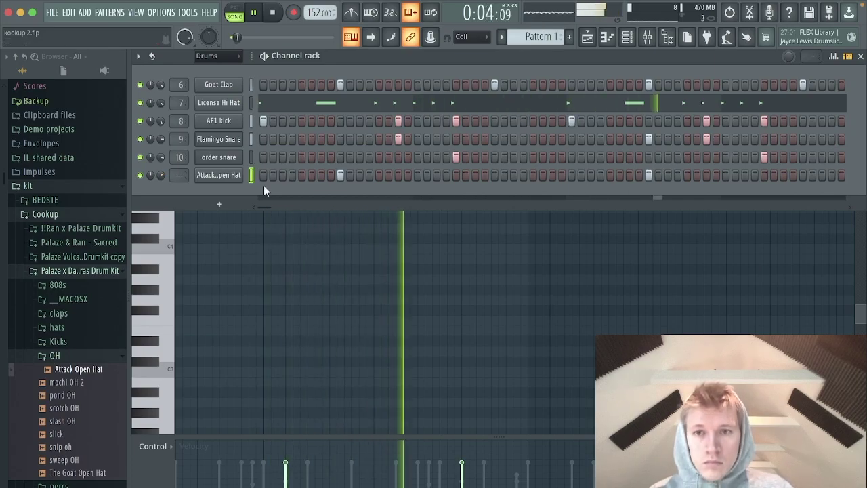
{"action": "right_click", "coordinate": [238, 175]}
{"action": "left_click", "coordinate": [300, 176]}
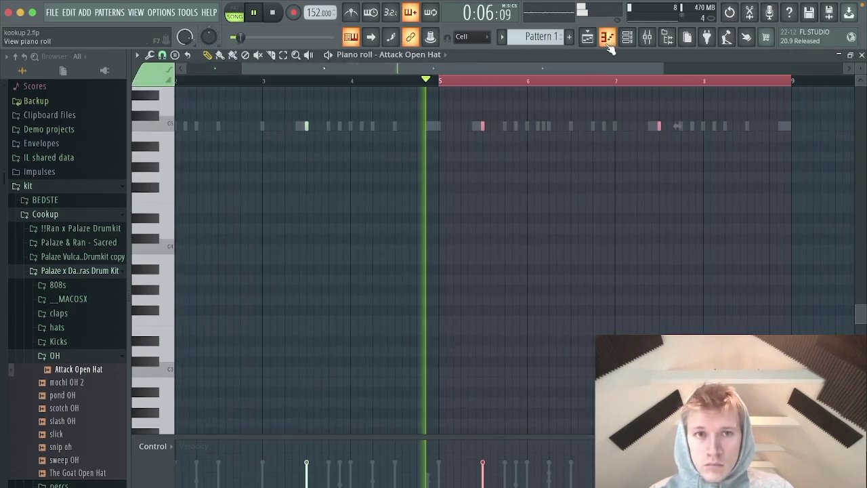
Route Attack Open Hat to mixer track 11 and set pan and stereo separation, with Flamingo Snare left and order snare and the open hat right.
{"action": "left_click", "coordinate": [626, 36]}
{"action": "key", "text": "super+l"}
{"action": "left_click", "coordinate": [627, 36]}
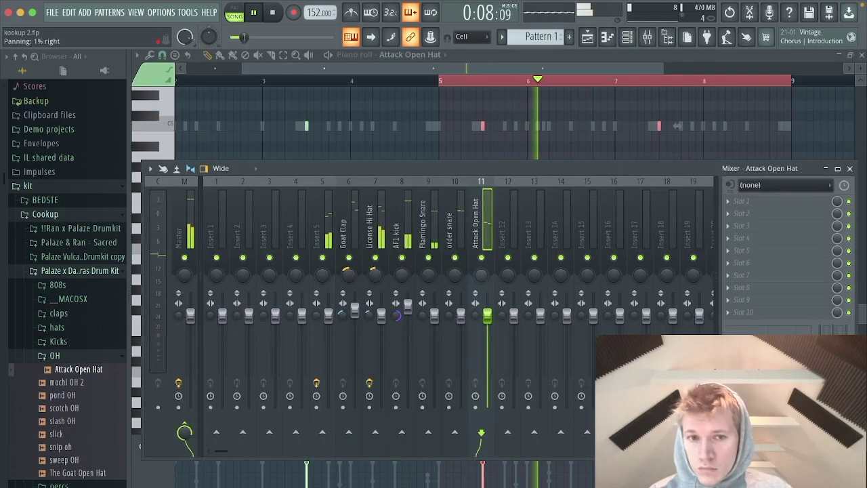
{"action": "left_click_drag", "start_coordinate": [455, 275], "coordinate": [428, 280]}
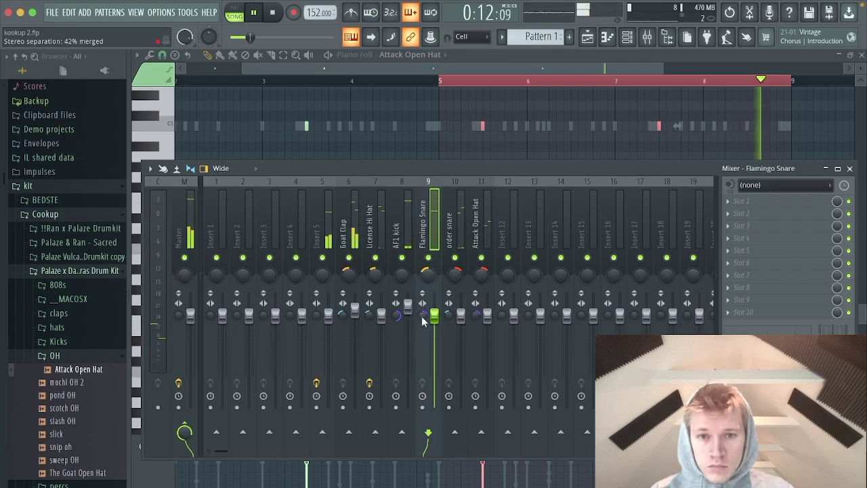
{"action": "key", "text": "F9"}
Add The Goat Open Hat sample from the OH folder as a new channel below Attack Open Hat.
{"action": "left_click", "coordinate": [628, 37]}
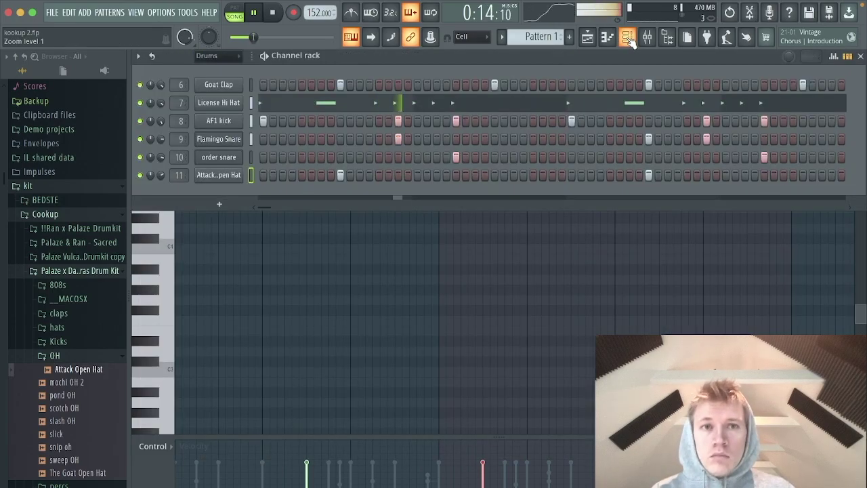
{"action": "left_click", "coordinate": [54, 355]}
{"action": "left_click", "coordinate": [73, 357]}
{"action": "left_click_drag", "start_coordinate": [81, 473], "coordinate": [267, 207]}
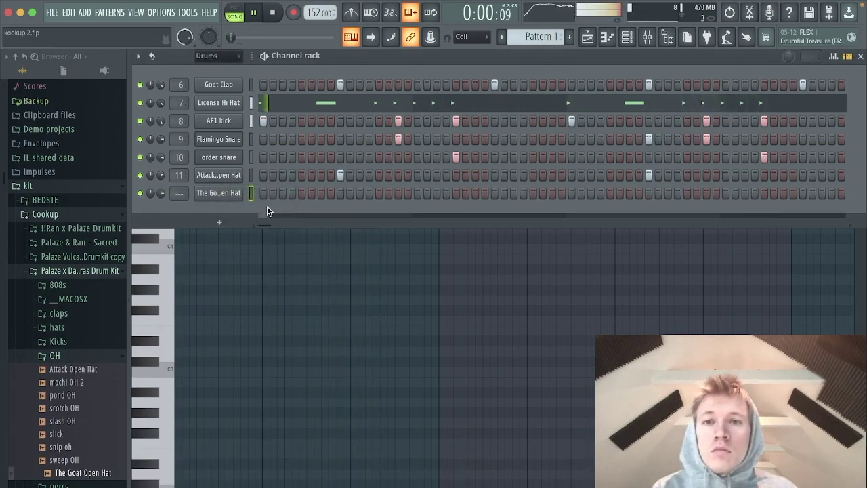
Program The Goat Open Hat hits on step 5 of bar 2, step 1 of bar 3 and step 5 of bar 4.
{"action": "left_click", "coordinate": [457, 193]}
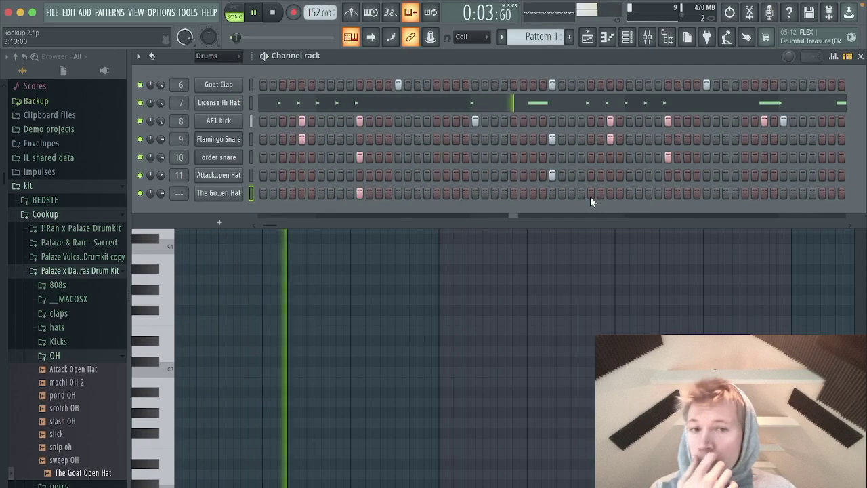
{"action": "left_click", "coordinate": [667, 194]}
{"action": "left_click", "coordinate": [475, 193]}
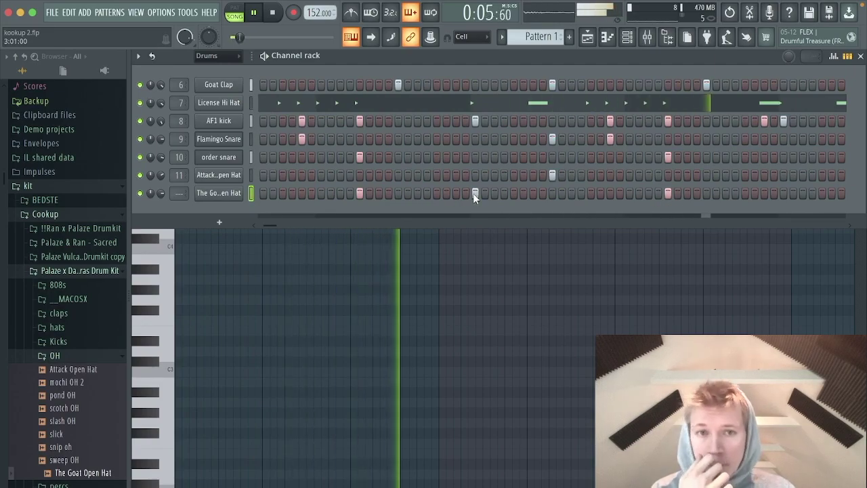
Open The Goat Open Hat's notes in the piano roll and lower the velocity of the hit in bar 4.
{"action": "right_click", "coordinate": [237, 193]}
{"action": "left_click", "coordinate": [261, 198]}
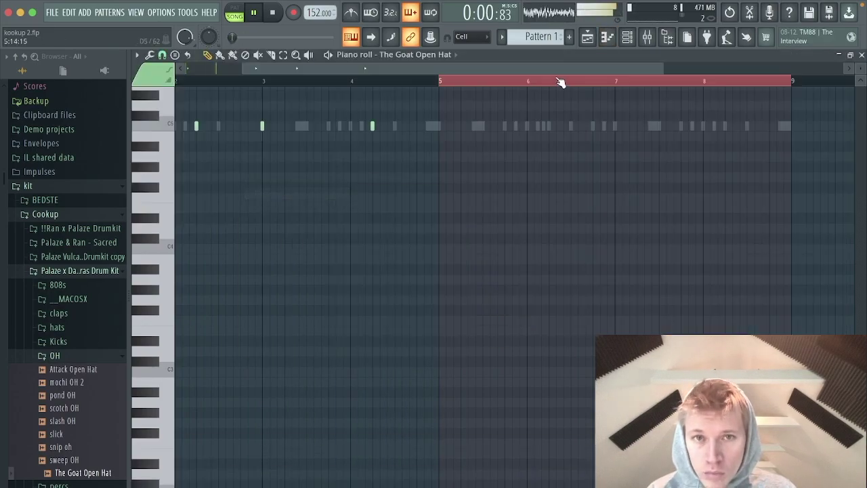
{"action": "left_click", "coordinate": [839, 55]}
{"action": "left_click", "coordinate": [828, 100]}
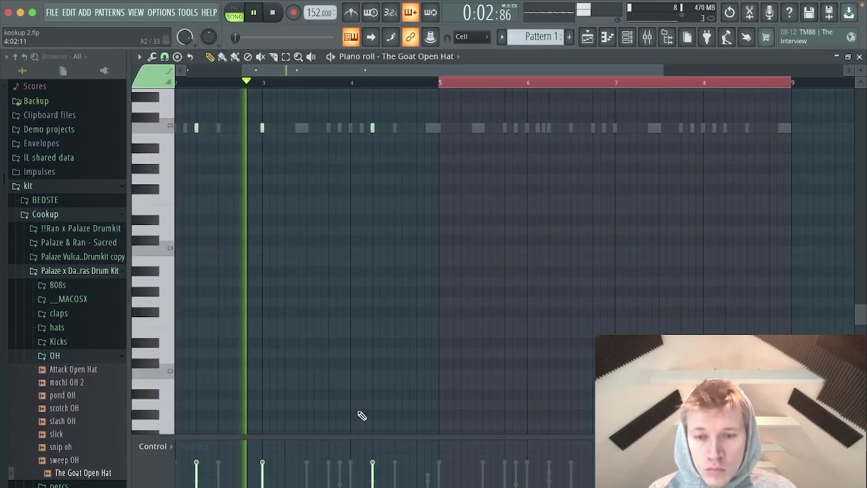
{"action": "left_click", "coordinate": [378, 477]}
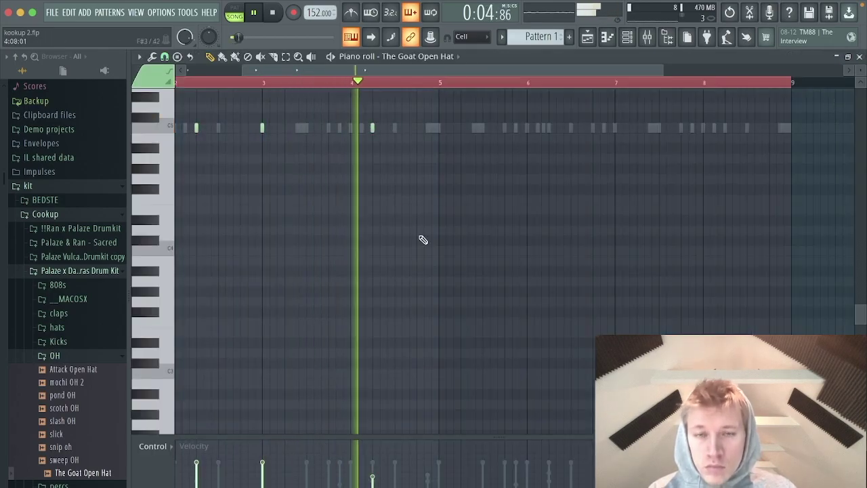
Repeat The Goat Open Hat hits in bars 5 to 8 and lower the velocity of the hits starting bars 1, 3 and 5.
{"action": "right_click", "coordinate": [442, 82]}
{"action": "key", "text": "super+b"}
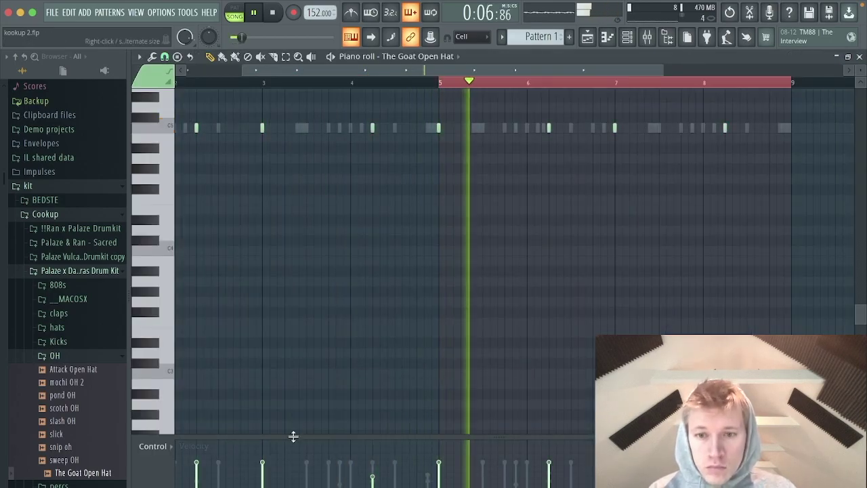
{"action": "key", "text": "space"}
{"action": "key", "text": "space"}
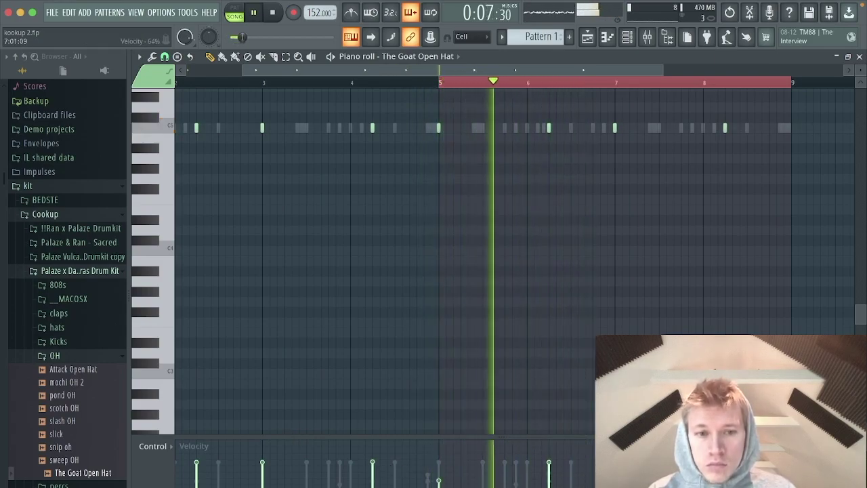
{"action": "left_click_drag", "start_coordinate": [305, 71], "coordinate": [245, 75]}
{"action": "left_click", "coordinate": [177, 475]}
{"action": "left_click", "coordinate": [351, 477]}
Route The Goat Open Hat to mixer track 12 and adjust that track's stereo separation.
{"action": "key", "text": "F7"}
{"action": "key", "text": "F5"}
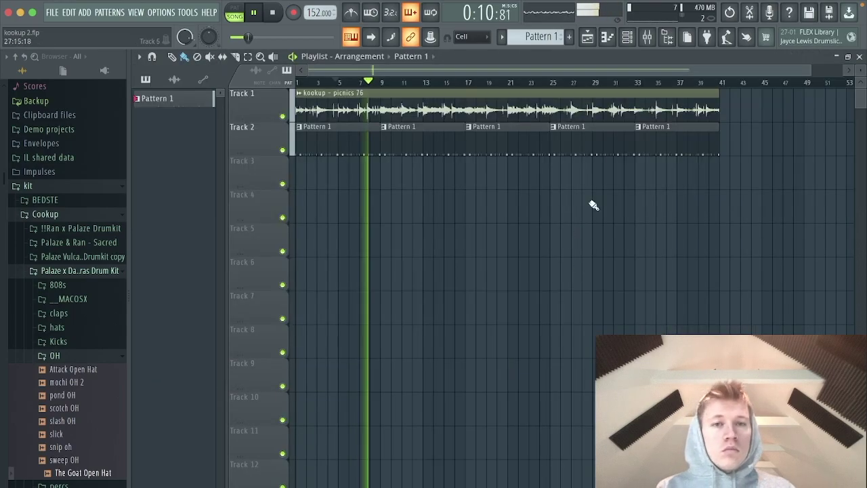
{"action": "left_click", "coordinate": [647, 38]}
{"action": "left_click", "coordinate": [628, 43]}
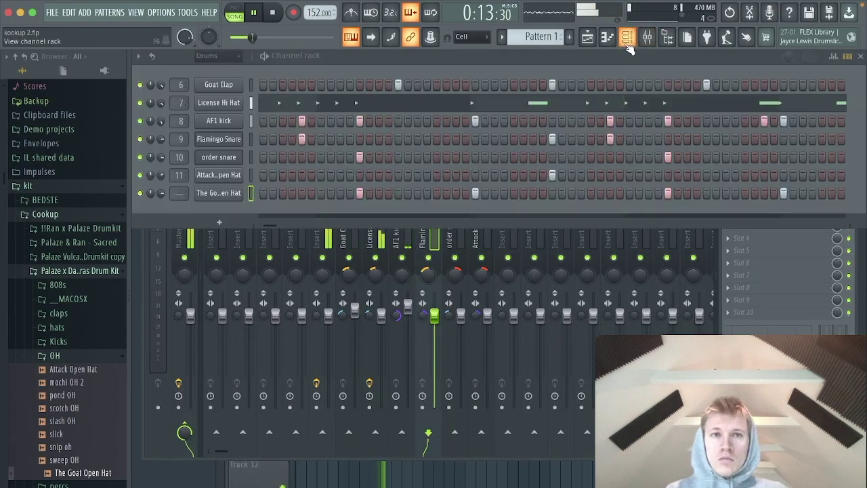
{"action": "key", "text": "ctrl+l"}
{"action": "key", "text": "F6"}
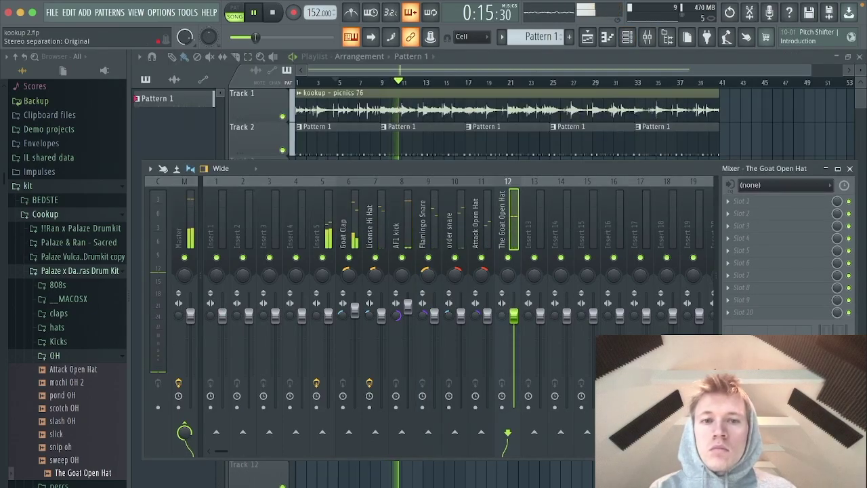
{"action": "key", "text": "F9"}
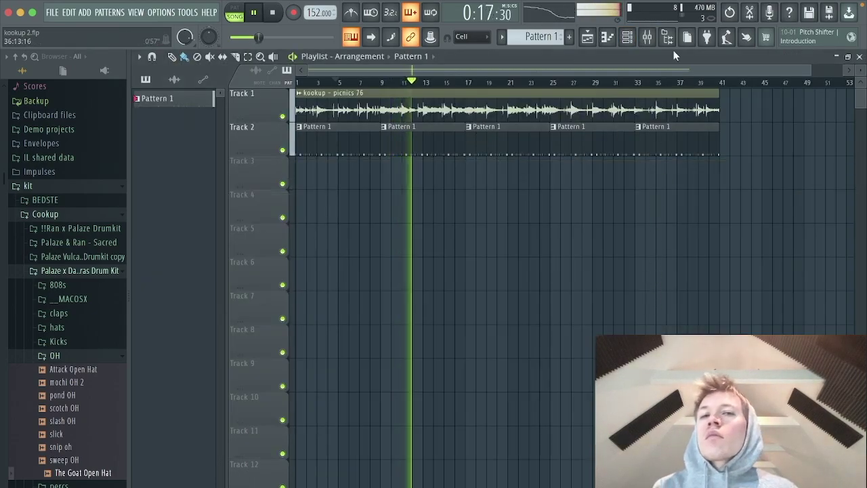
Adjust the time-stretching pitch of the kookup - picnics 76 audio clip while listening to the beat.
{"action": "key", "text": "F6"}
{"action": "left_click", "coordinate": [209, 55]}
{"action": "left_click", "coordinate": [202, 85]}
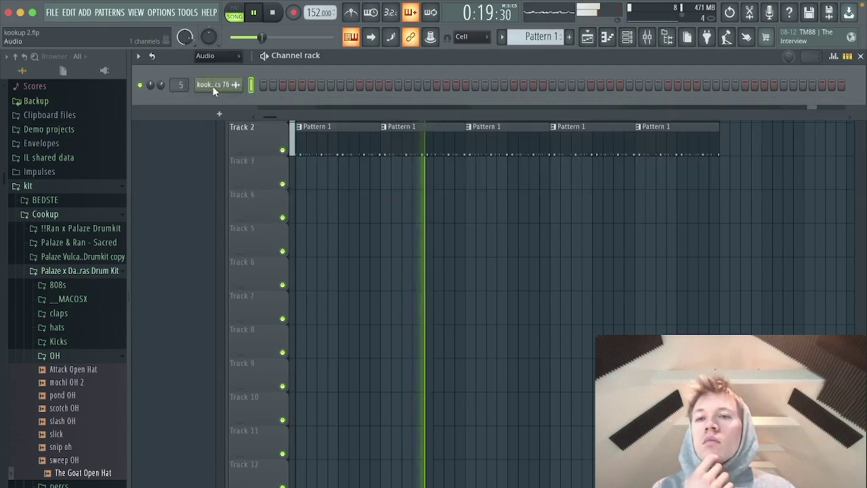
{"action": "left_click", "coordinate": [214, 86]}
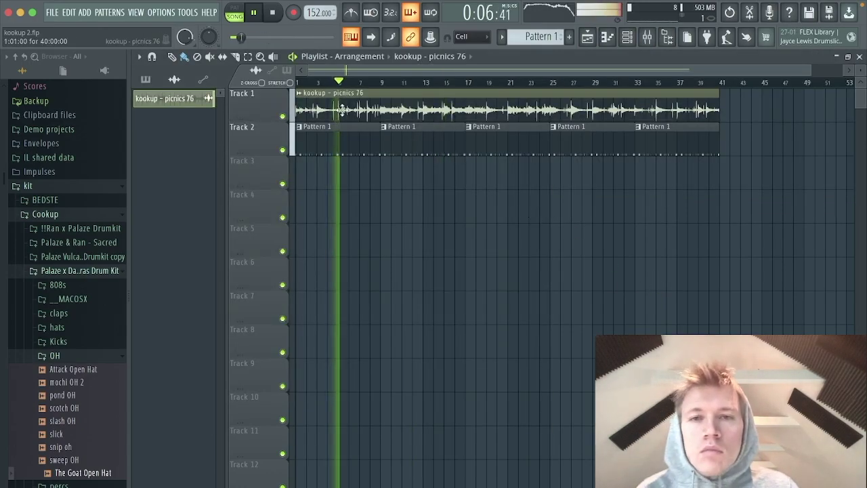
{"action": "key", "text": "F6"}
{"action": "left_click", "coordinate": [231, 85]}
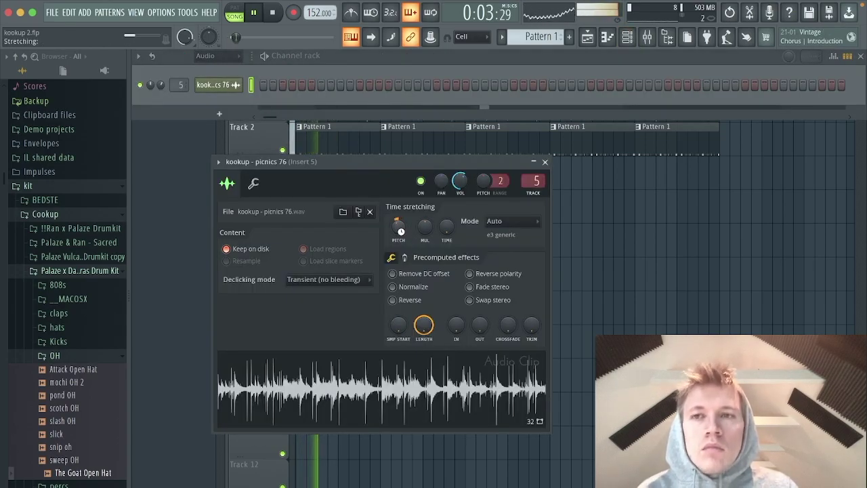
{"action": "left_click", "coordinate": [212, 98]}
{"action": "key", "text": "space"}
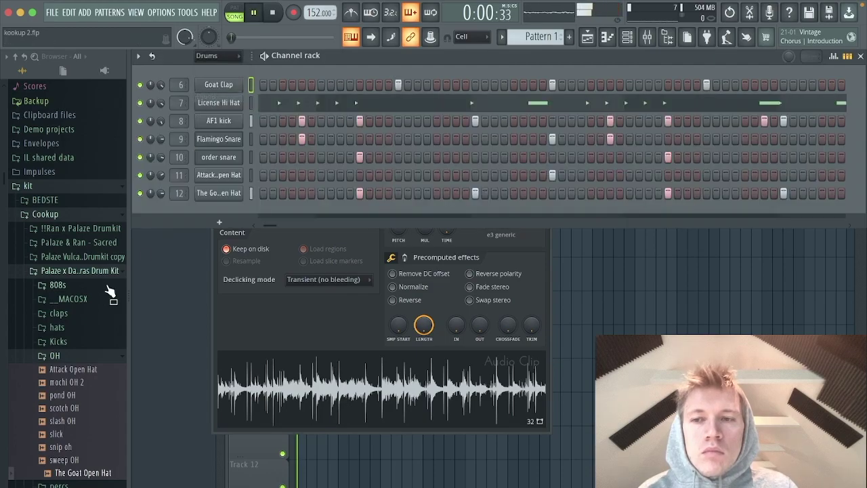
{"action": "key", "text": "F6"}
{"action": "left_click", "coordinate": [545, 162]}
{"action": "key", "text": "F6"}
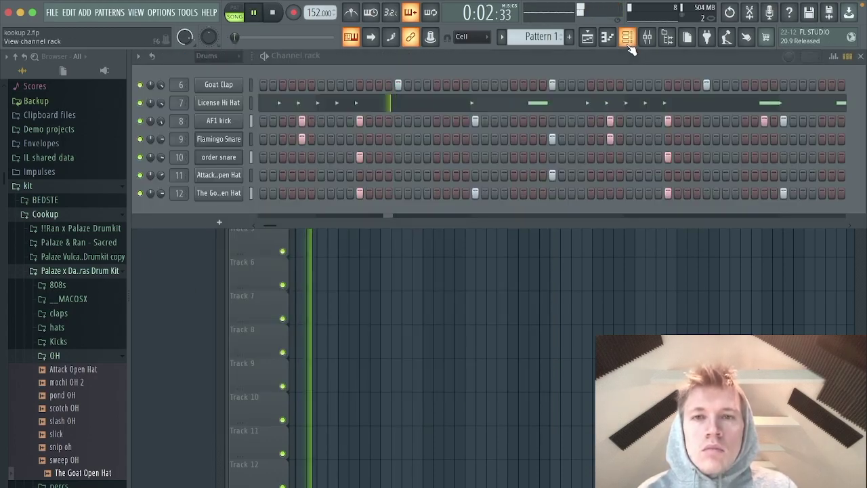
Readjust the picnics 76 clip's time-stretching pitch and return to the Drums channel group.
{"action": "left_click", "coordinate": [215, 55]}
{"action": "left_click", "coordinate": [230, 87]}
{"action": "left_click", "coordinate": [228, 86]}
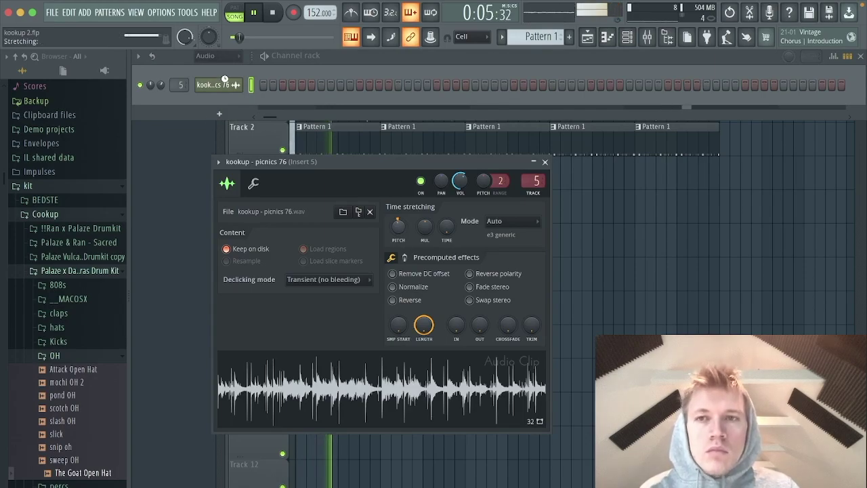
{"action": "left_click", "coordinate": [212, 98]}
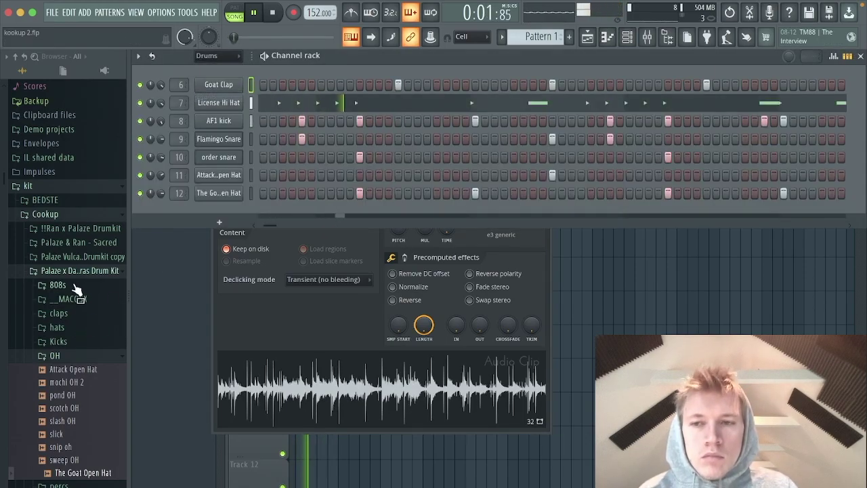
{"action": "left_click", "coordinate": [378, 241]}
{"action": "key", "text": "Escape"}
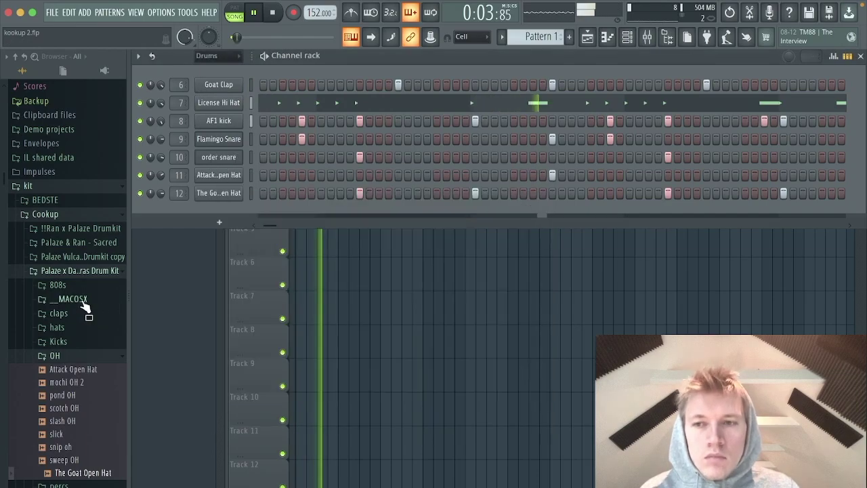
Add the Coconut 808 sample from the 808s folder as a new channel below The Goat Open Hat, routed to mixer track 13.
{"action": "left_click", "coordinate": [68, 287]}
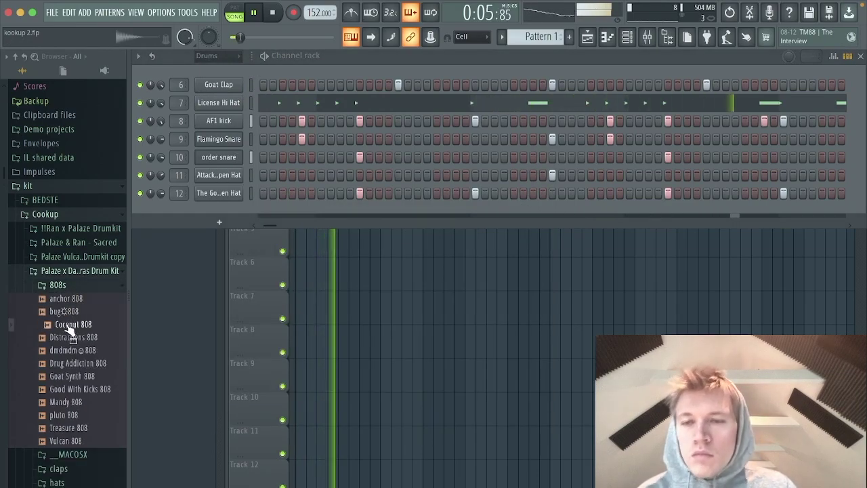
{"action": "left_click_drag", "start_coordinate": [204, 226], "coordinate": [213, 206]}
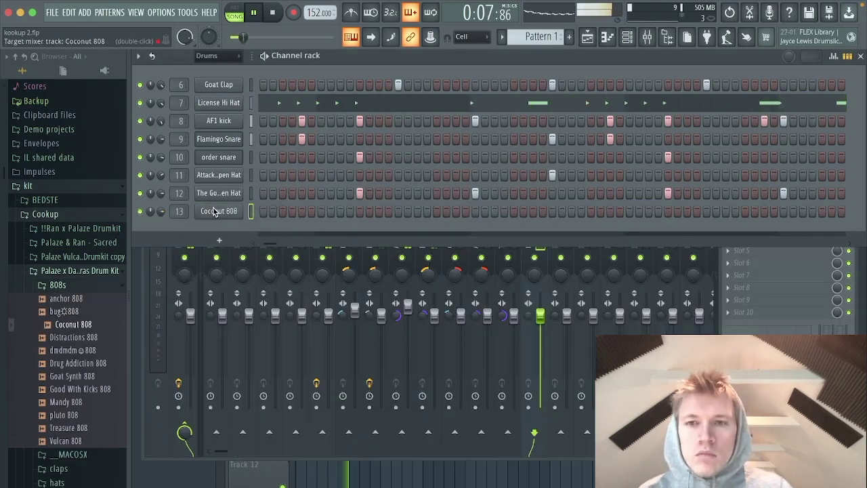
Set a fade-out and trim on the Coconut 808 sample and enable its volume envelope with a 0% release time.
{"action": "left_click", "coordinate": [213, 209]}
{"action": "left_click_drag", "start_coordinate": [529, 326], "coordinate": [508, 310]}
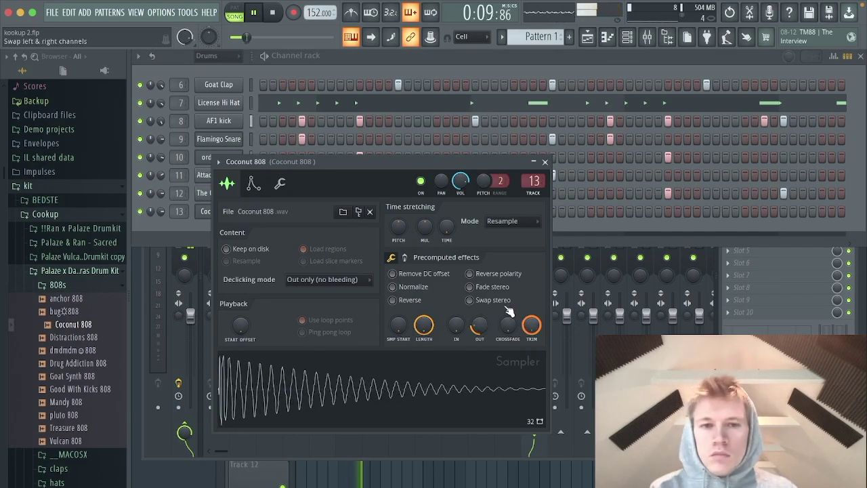
{"action": "left_click", "coordinate": [280, 184]}
{"action": "left_click", "coordinate": [254, 183]}
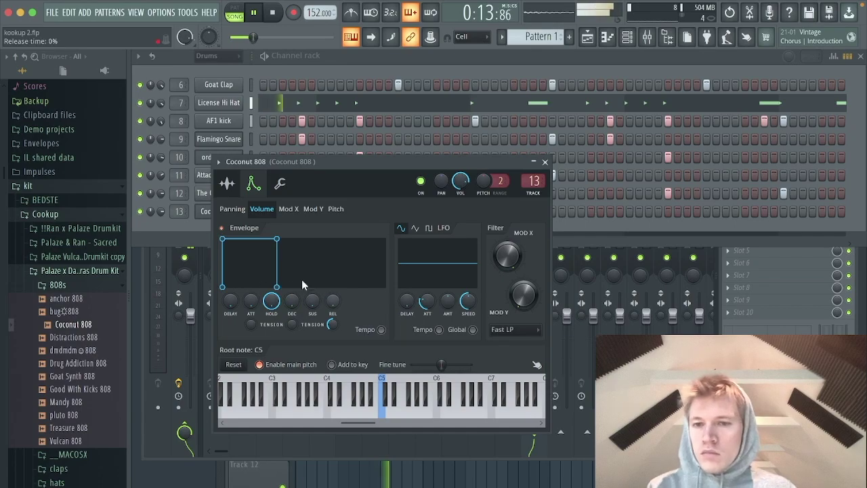
{"action": "left_click_drag", "start_coordinate": [250, 301], "coordinate": [251, 305]}
{"action": "key", "text": "Escape"}
Open Coconut 808 in the piano roll and adjust the stereo separation of mixer track 13.
{"action": "right_click", "coordinate": [221, 211]}
{"action": "left_click", "coordinate": [268, 208]}
{"action": "key", "text": "space"}
{"action": "left_click", "coordinate": [627, 38]}
{"action": "left_click", "coordinate": [647, 38]}
{"action": "key", "text": "space"}
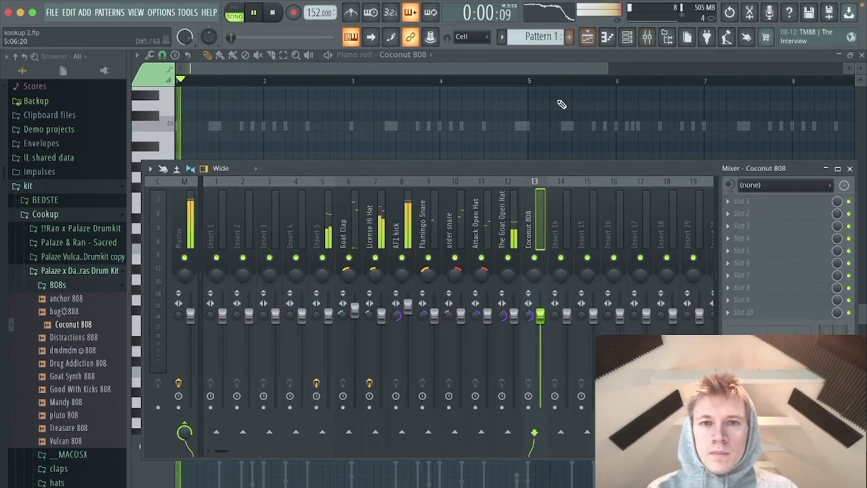
{"action": "key", "text": "F9"}
Place a Coconut 808 note at the start of bar 1 and tune it by ear to C#6.
{"action": "key", "text": "space"}
{"action": "scroll", "coordinate": [148, 167], "scroll_direction": "up", "scroll_amount": 5}
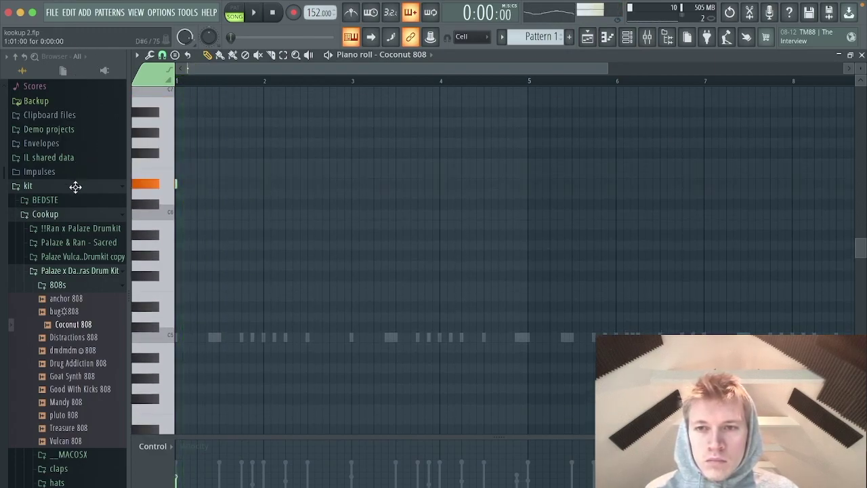
{"action": "key", "text": "space"}
{"action": "left_click_drag", "start_coordinate": [72, 203], "coordinate": [70, 216]}
{"action": "key", "text": "space"}
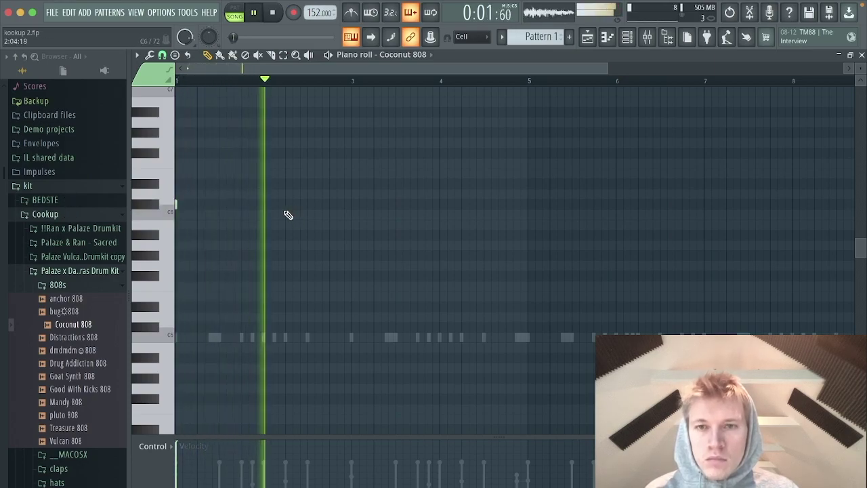
Add a matching 808 note on step 5 of bar 2 and transpose both notes to C#7.
{"action": "key", "text": "space"}
{"action": "key", "text": "space"}
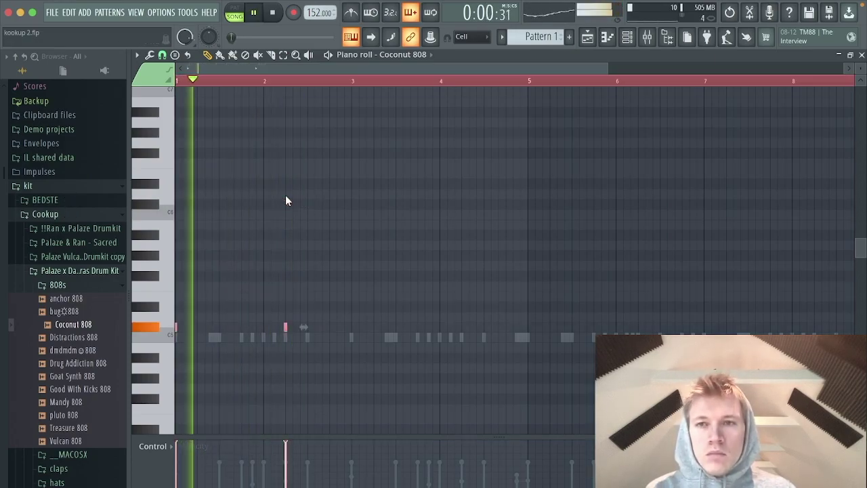
{"action": "scroll", "coordinate": [226, 226], "scroll_direction": "up", "scroll_amount": 6}
{"action": "key", "text": "space"}
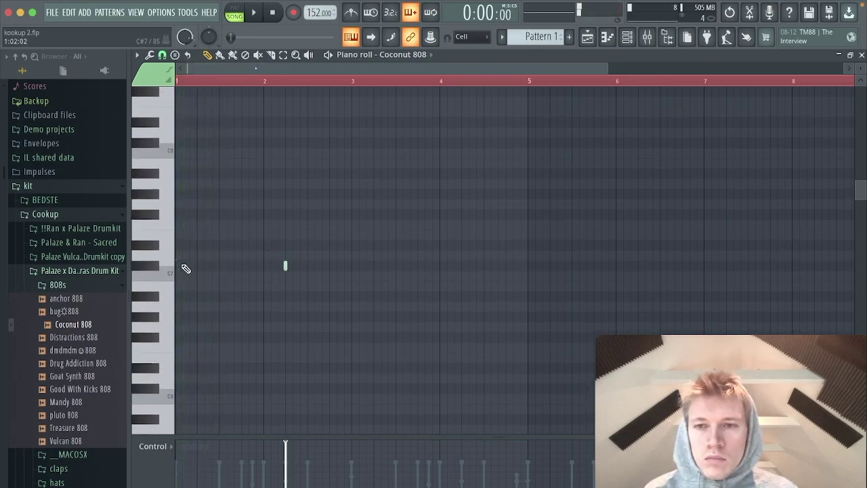
{"action": "key", "text": "space"}
Add a softer A#6 808 note on step 11 of bar 2 and B6 notes on step 1 of bar 3 and step 5 of bar 4.
{"action": "left_click_drag", "start_coordinate": [606, 68], "coordinate": [489, 68]}
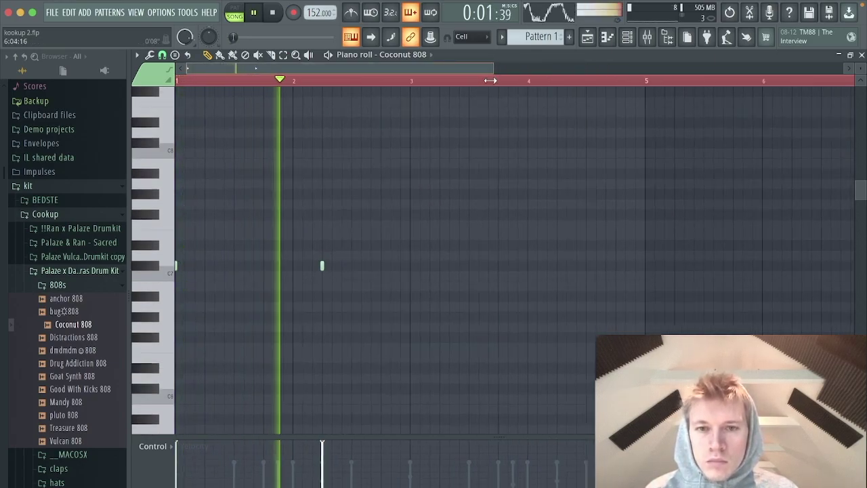
{"action": "key", "text": "space"}
{"action": "key", "text": "space"}
{"action": "key", "text": "space"}
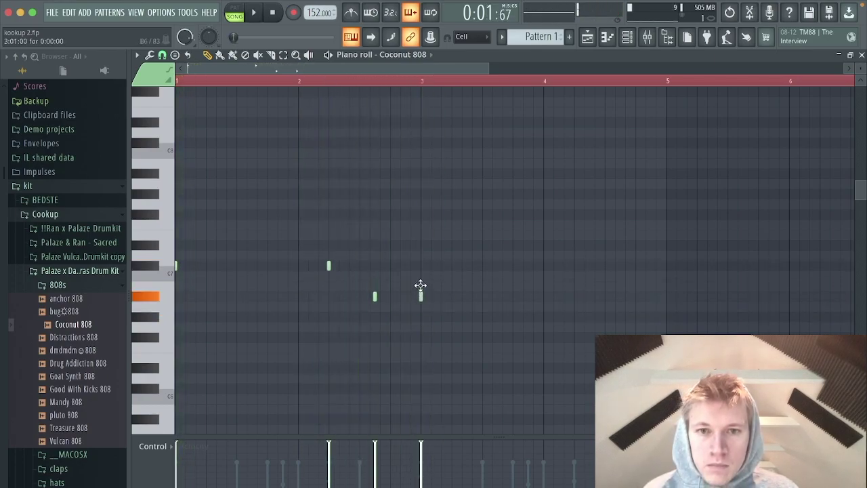
{"action": "left_click", "coordinate": [420, 283]}
{"action": "key", "text": "space"}
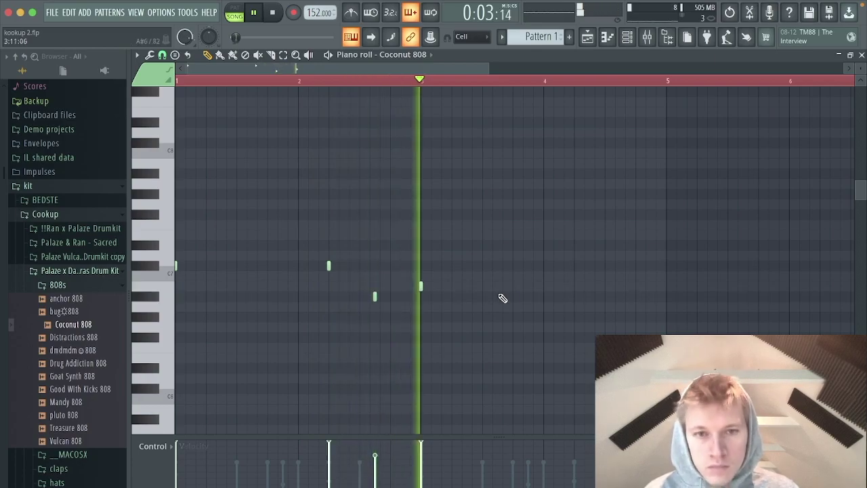
{"action": "left_click", "coordinate": [574, 286]}
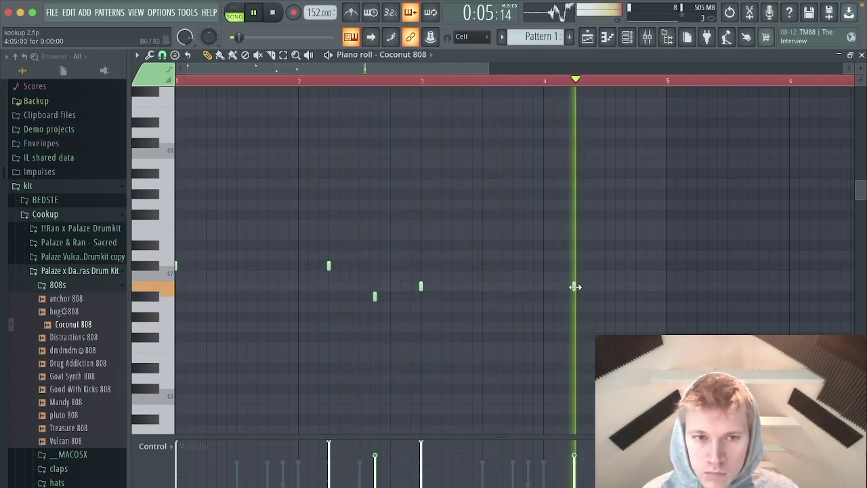
Repeat the 808 notes in bars 5 to 8 and add C#7 on step 3 and F#7 on step 15 of bar 6.
{"action": "key", "text": "ctrl+a"}
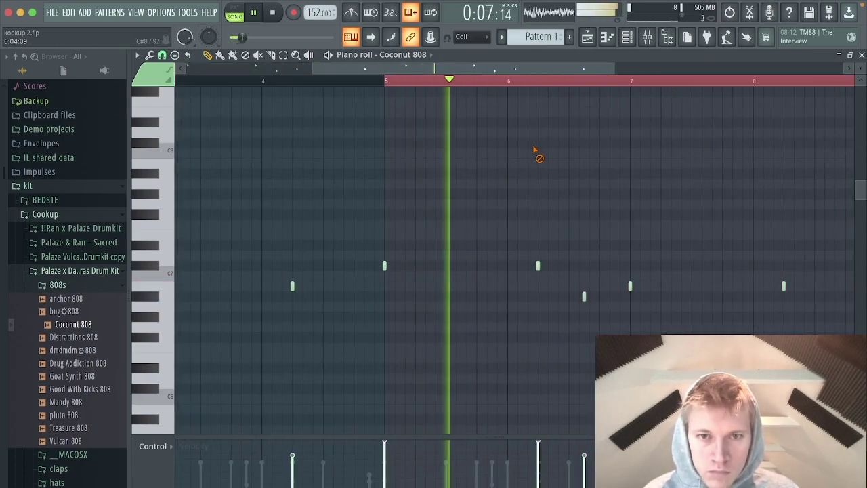
{"action": "left_click", "coordinate": [432, 81]}
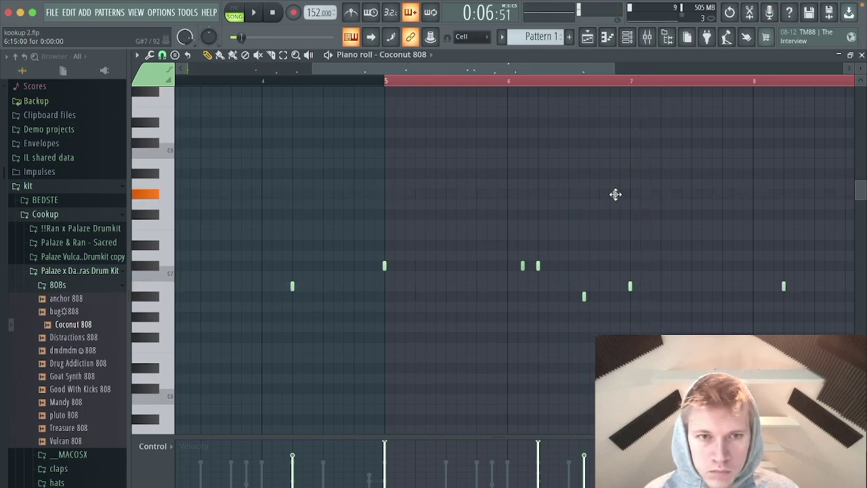
{"action": "key", "text": "space"}
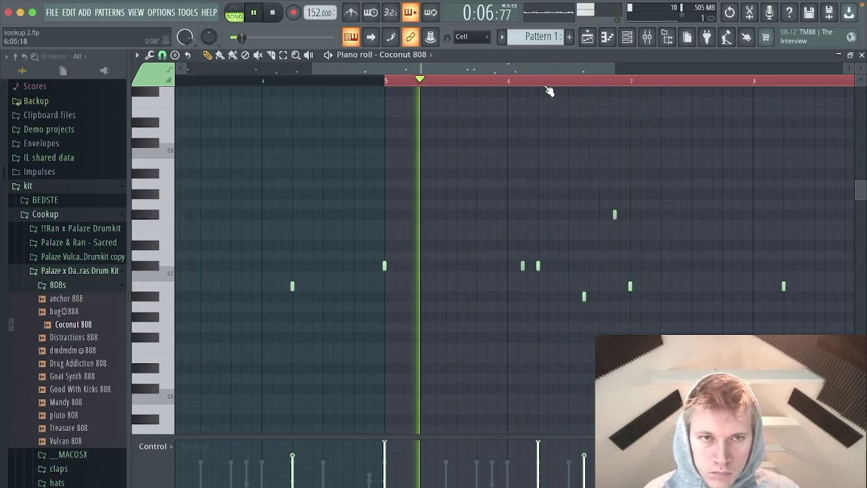
Replace the B6 808 note at the start of bar 7 with G#7 and add A#7 on step 5 of bar 8.
{"action": "right_click", "coordinate": [631, 288]}
{"action": "left_click", "coordinate": [630, 196]}
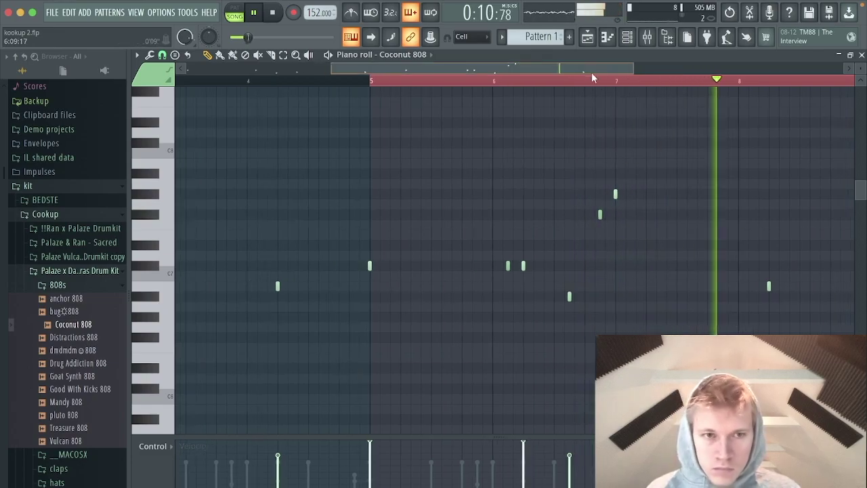
{"action": "key", "text": "space"}
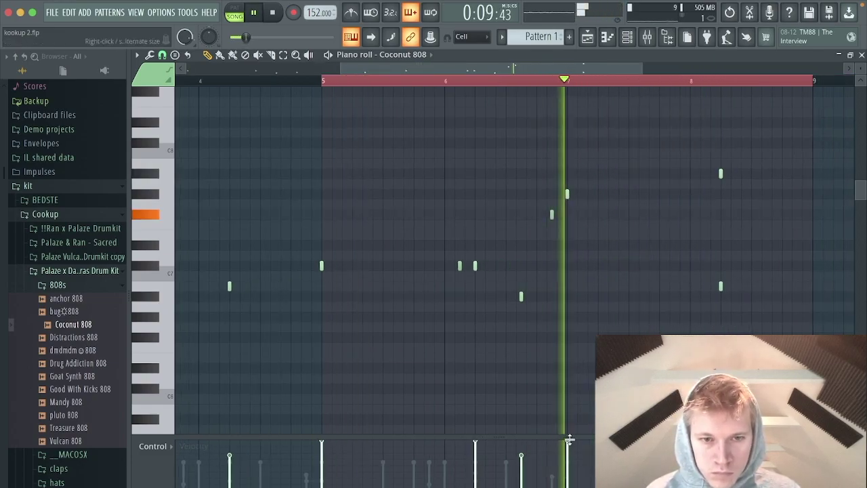
Delete the lower B6 808 note on step 5 of bar 8 and add an A#6 note on step 11.
{"action": "left_click", "coordinate": [674, 195]}
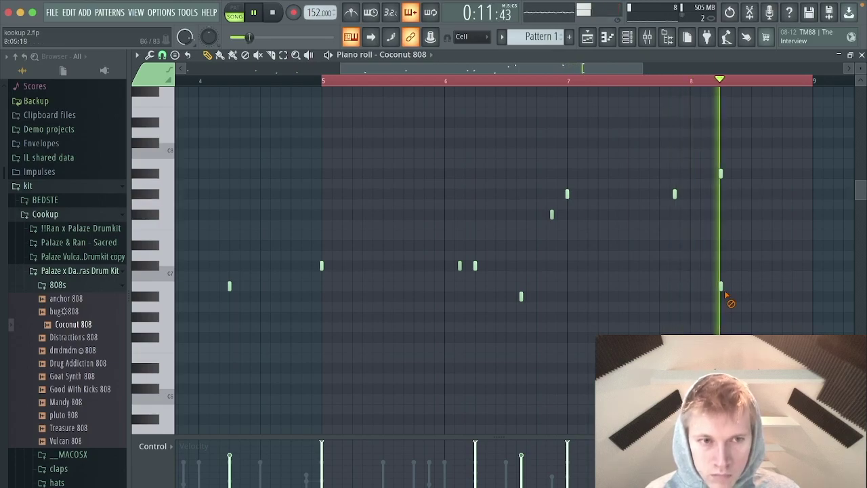
{"action": "right_click", "coordinate": [721, 286]}
{"action": "right_click", "coordinate": [676, 195]}
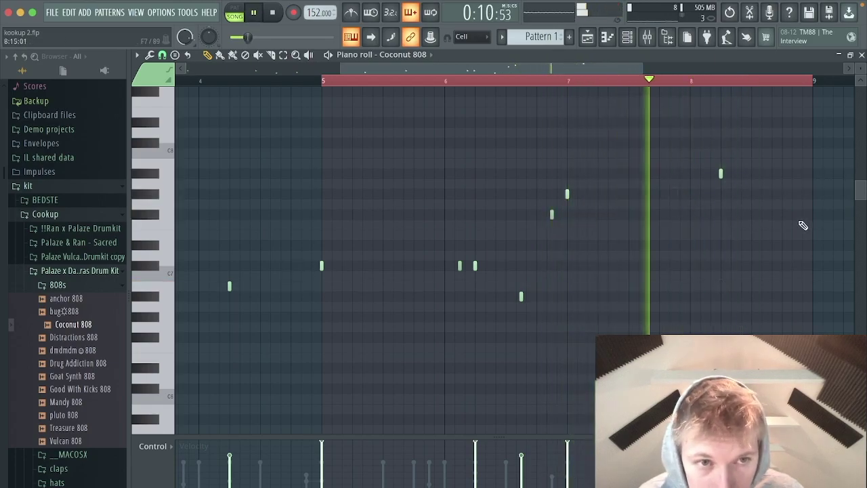
{"action": "key", "text": "space"}
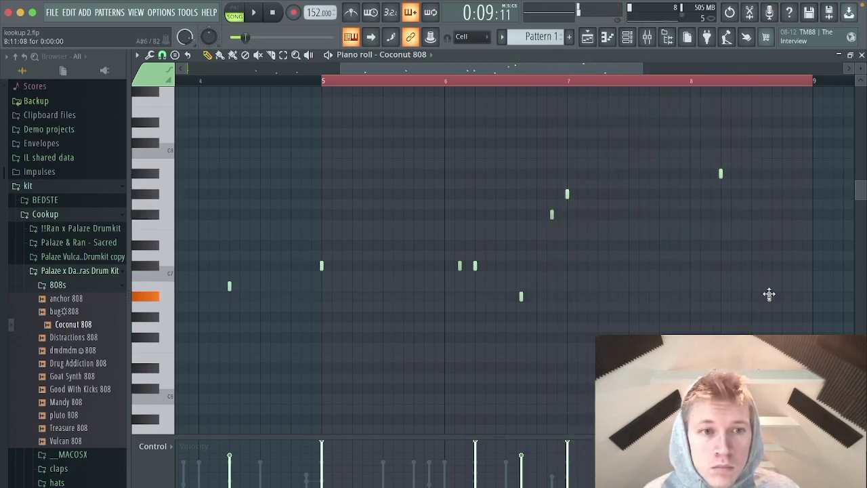
{"action": "key", "text": "space"}
{"action": "left_click", "coordinate": [768, 295]}
Transpose all the 808 notes down two octaves and apply legato so each note extends to the next.
{"action": "key", "text": "ctrl+a"}
{"action": "key", "text": "ctrl+Down"}
{"action": "key", "text": "ctrl+Up"}
{"action": "key", "text": "ctrl+Up"}
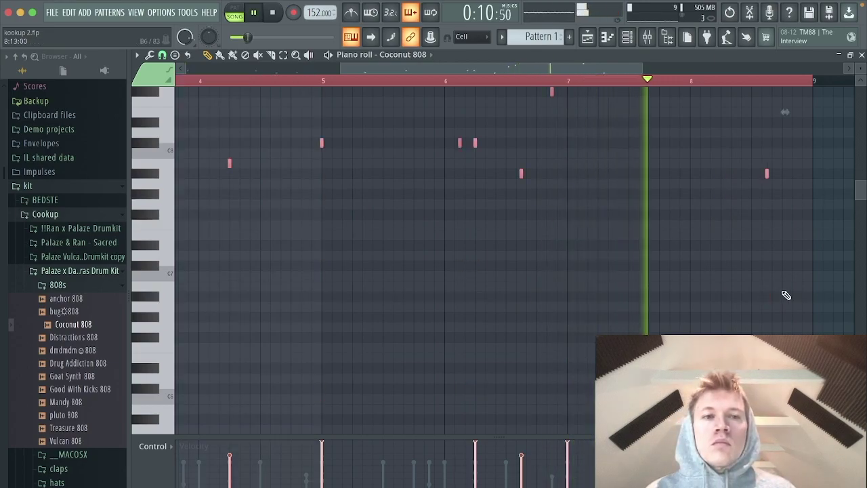
{"action": "key", "text": "ctrl+Down"}
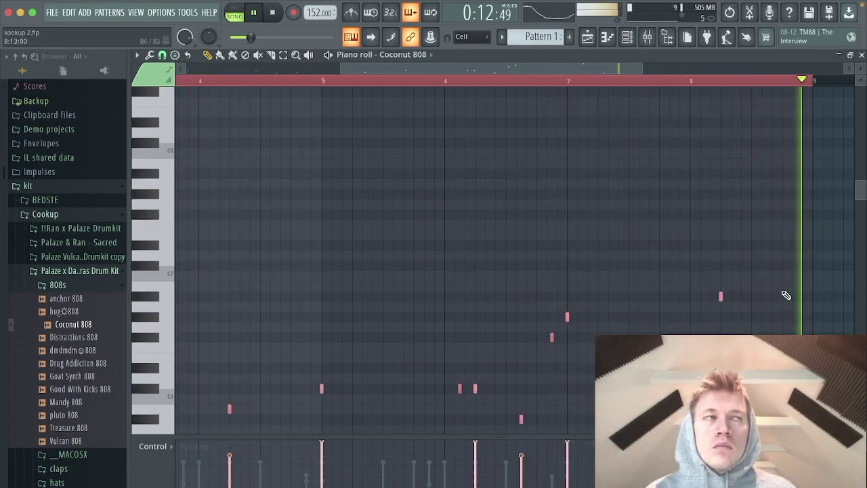
{"action": "key", "text": "ctrl+l"}
{"action": "scroll", "coordinate": [784, 296], "scroll_direction": "down", "scroll_amount": 1}
{"action": "key", "text": "ctrl+Down"}
{"action": "key", "text": "ctrl+d"}
{"action": "scroll", "coordinate": [655, 271], "scroll_direction": "down", "scroll_amount": 4}
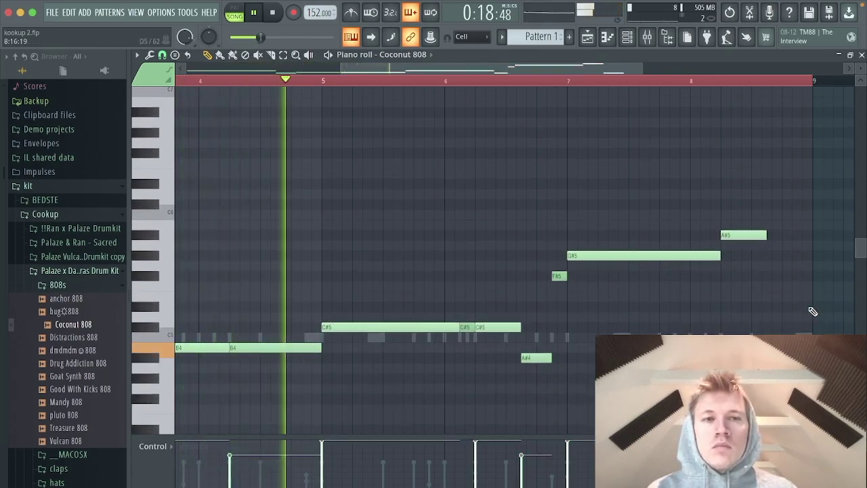
Enable the Coconut 808's volume envelope and lower its mixer level slightly.
{"action": "left_click", "coordinate": [628, 36]}
{"action": "left_click", "coordinate": [237, 210]}
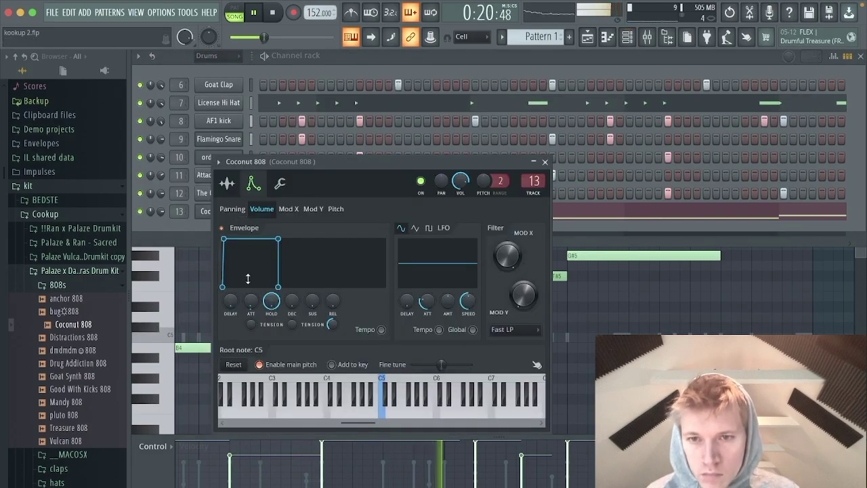
{"action": "left_click", "coordinate": [545, 161]}
{"action": "left_click", "coordinate": [647, 37]}
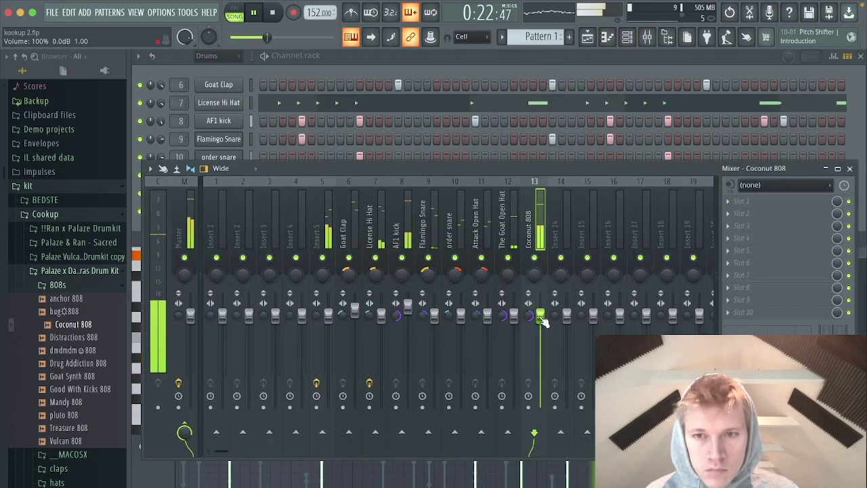
{"action": "key", "text": "Escape"}
{"action": "key", "text": "Escape"}
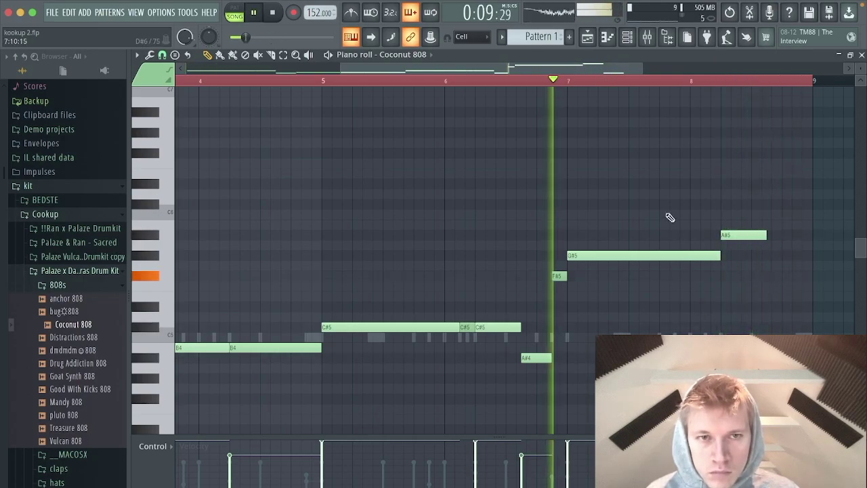
Collapse the kit's open sample folder, show the audio channels and open the settings of the kookup - picnics 76 loop.
{"action": "key", "text": "F6"}
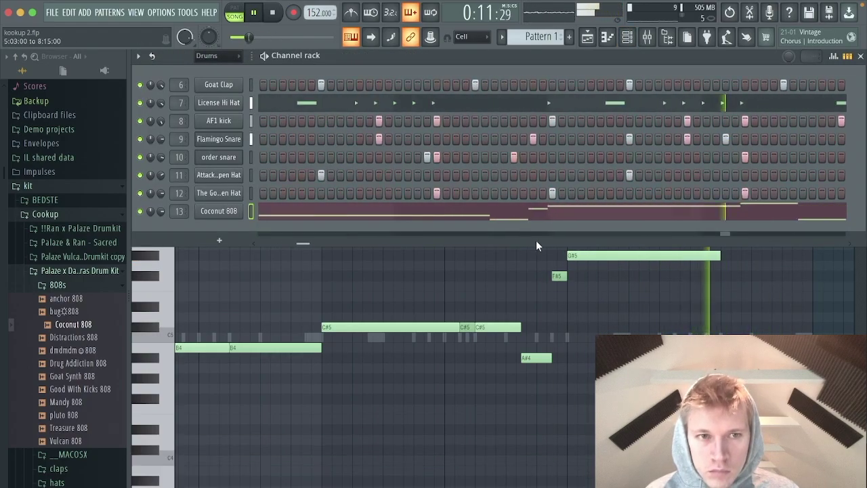
{"action": "key", "text": "F6"}
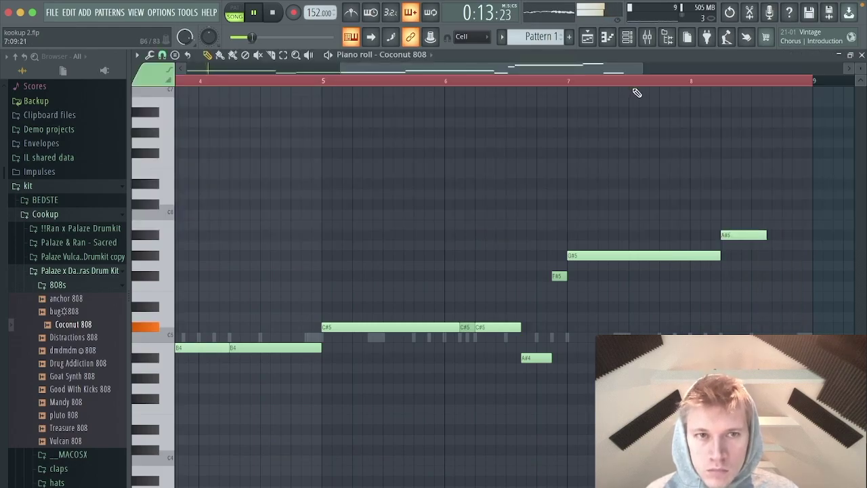
{"action": "key", "text": "F6"}
{"action": "left_click", "coordinate": [89, 271]}
{"action": "key", "text": "F6"}
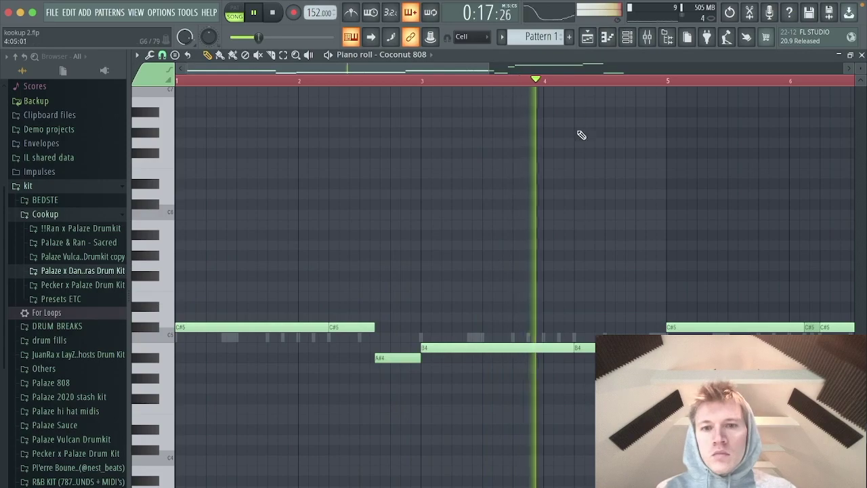
{"action": "key", "text": "F6"}
{"action": "left_click", "coordinate": [210, 56]}
{"action": "left_click", "coordinate": [206, 85]}
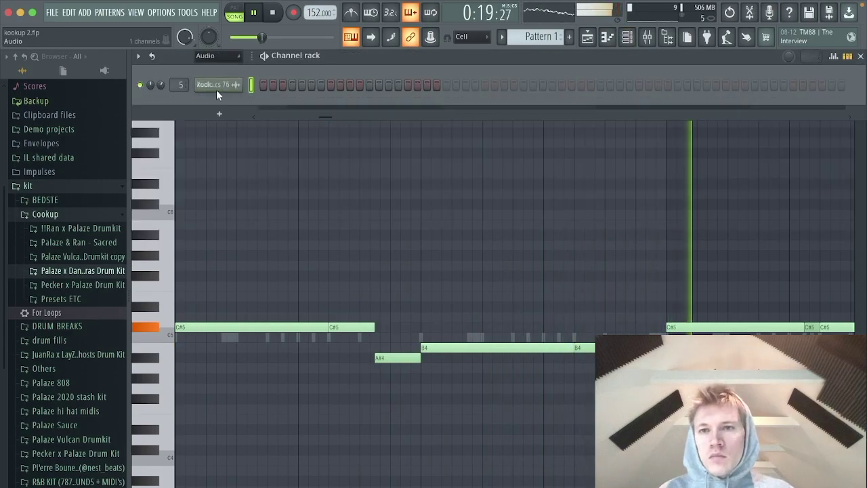
{"action": "left_click", "coordinate": [223, 86]}
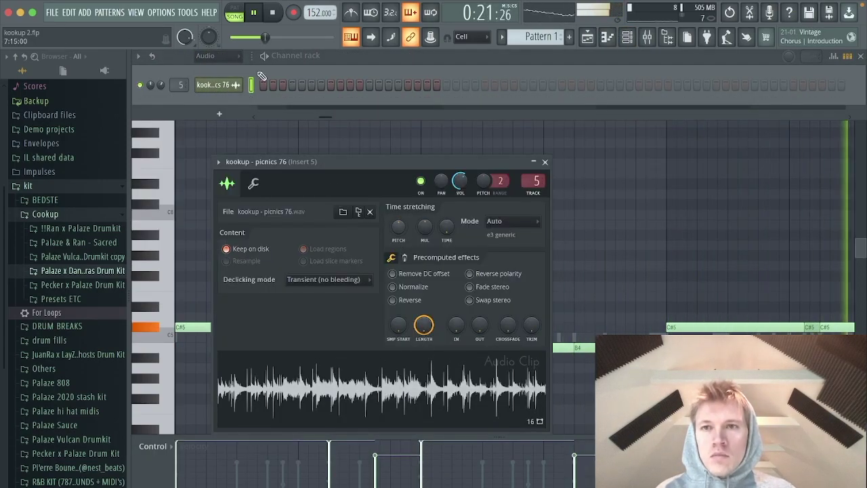
Close the loop's settings and transpose all the 808 notes up one semitone.
{"action": "left_click", "coordinate": [372, 132]}
{"action": "key", "text": "super+a"}
{"action": "key", "text": "shift+Up"}
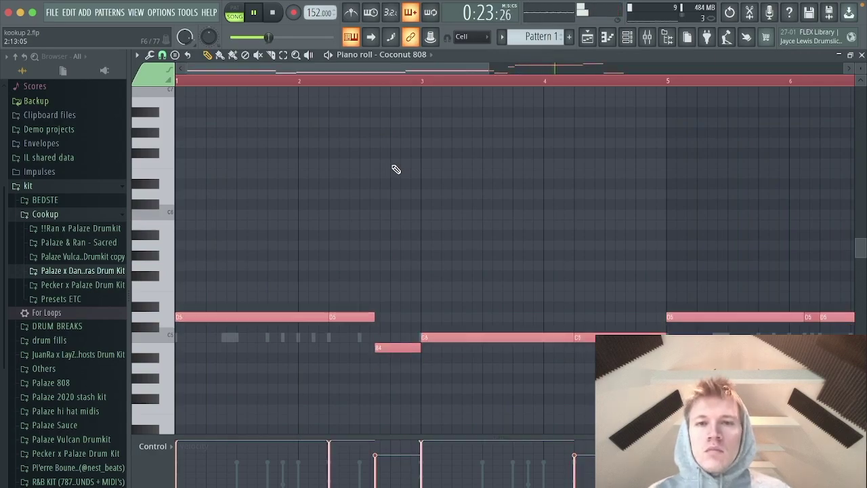
{"action": "scroll", "coordinate": [395, 168], "scroll_direction": "down", "scroll_amount": 1}
{"action": "left_click", "coordinate": [416, 149]}
{"action": "left_click_drag", "start_coordinate": [442, 70], "coordinate": [596, 84]}
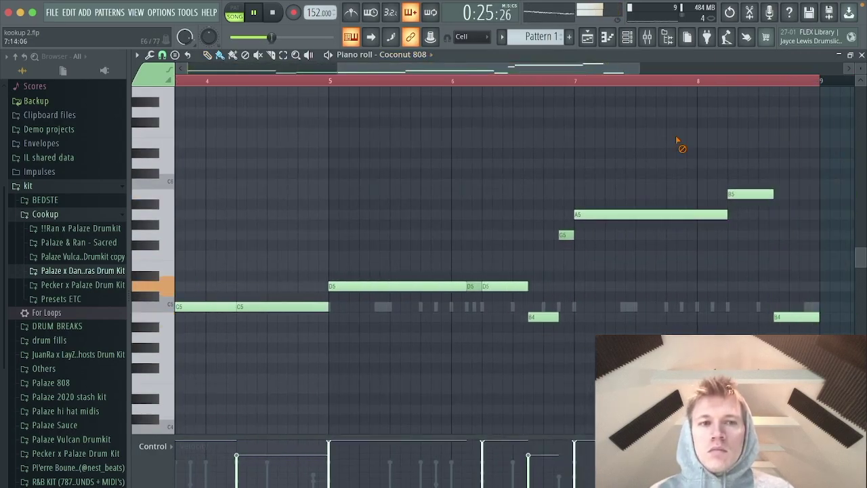
Add a C#5 slide note on step 5 of bar 8, as long as the B5 808 note above it.
{"action": "left_click_drag", "start_coordinate": [392, 70], "coordinate": [265, 88]}
{"action": "left_click", "coordinate": [229, 81]}
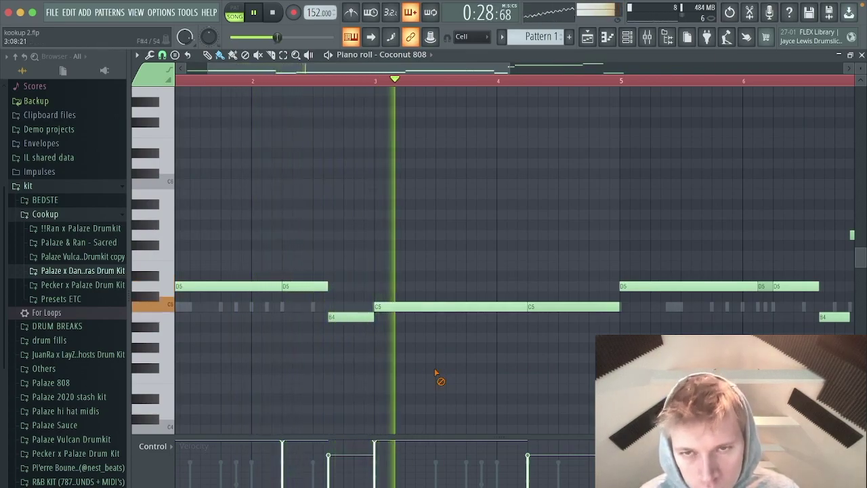
{"action": "left_click_drag", "start_coordinate": [467, 71], "coordinate": [584, 78]}
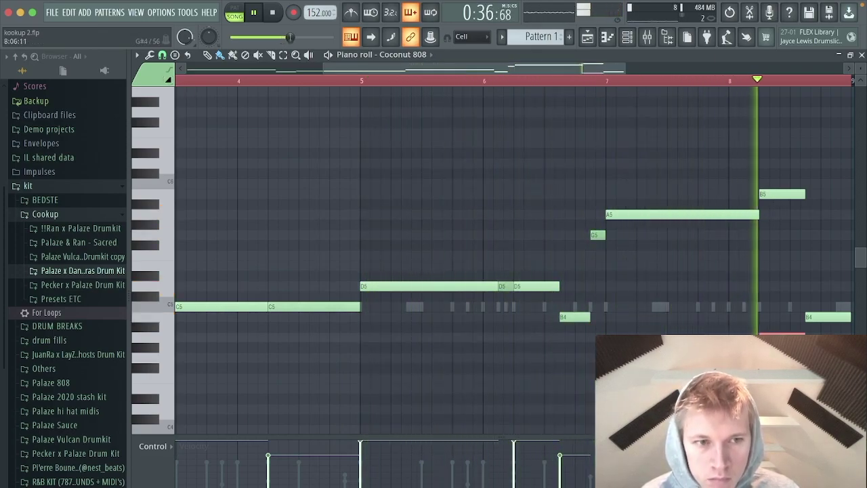
{"action": "key", "text": "space"}
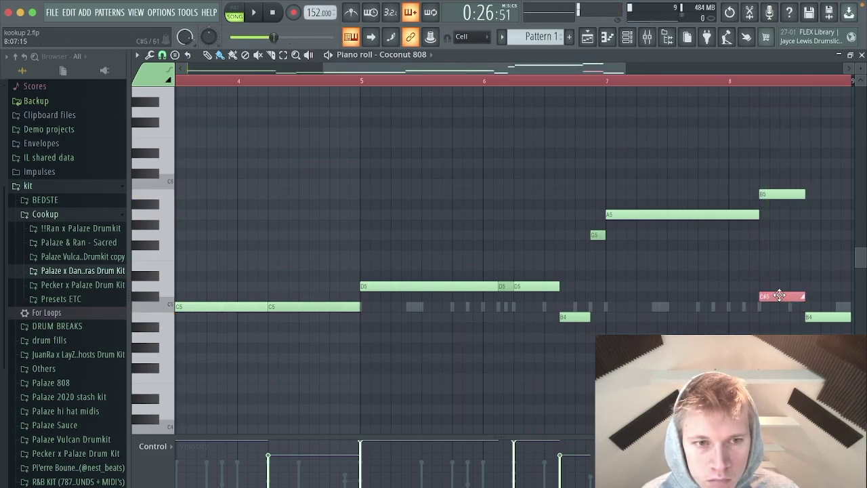
Try all the 808 notes one octave higher and listen to the bassline.
{"action": "key", "text": "ctrl+a"}
{"action": "key", "text": "ctrl+Up"}
{"action": "key", "text": "space"}
{"action": "left_click_drag", "start_coordinate": [603, 71], "coordinate": [676, 72]}
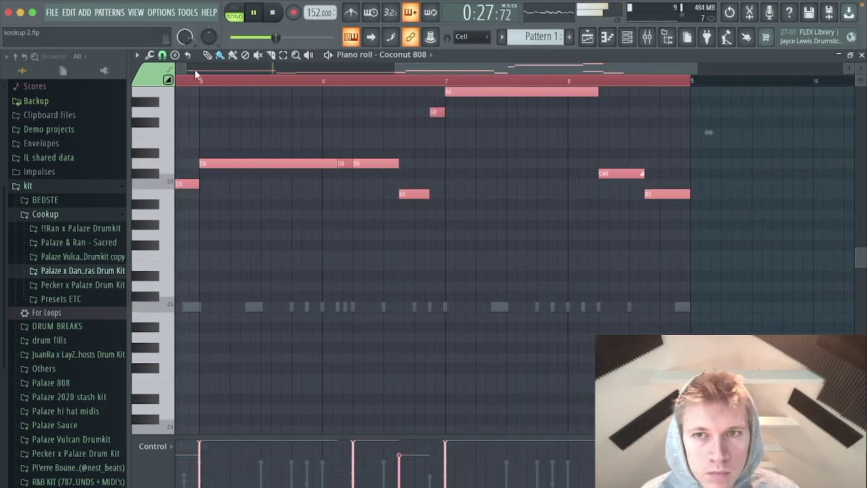
{"action": "scroll", "coordinate": [494, 101], "scroll_direction": "up", "scroll_amount": 3}
{"action": "left_click", "coordinate": [494, 99]}
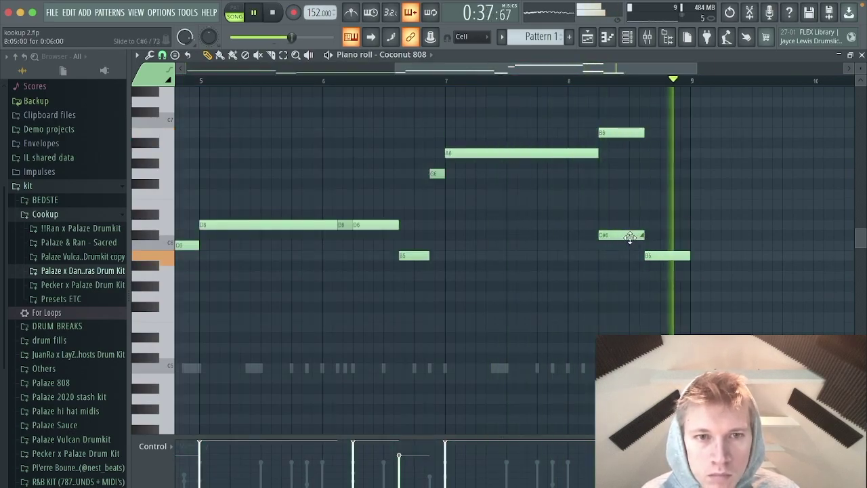
Lower the slide note in bar 8 to B and transpose all the 808 notes back down an octave.
{"action": "key", "text": "ctrl+a"}
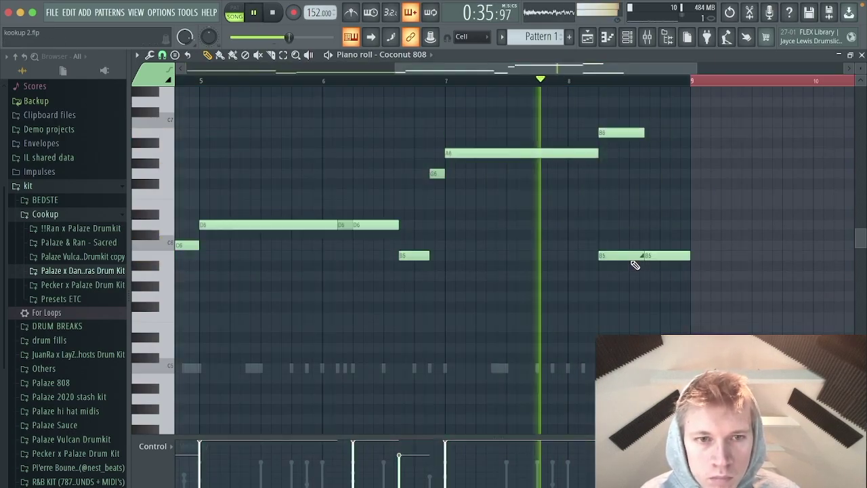
{"action": "key", "text": "ctrl+Down"}
{"action": "left_click", "coordinate": [690, 249]}
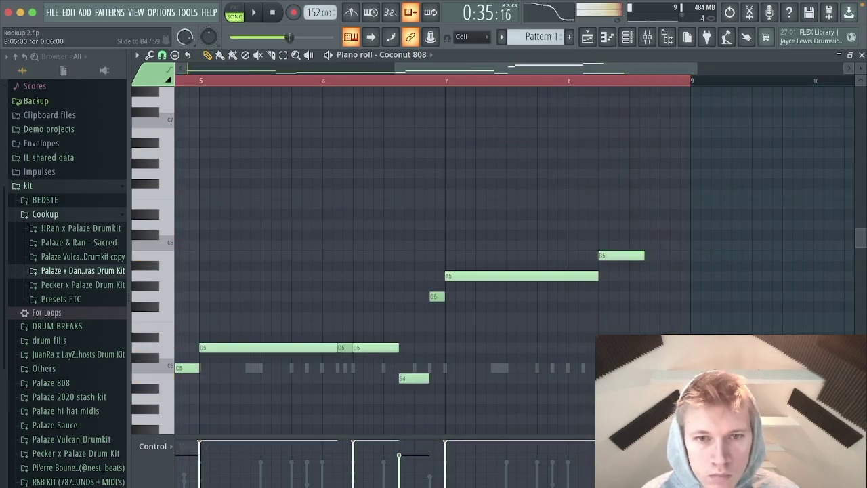
{"action": "left_click_drag", "start_coordinate": [606, 331], "coordinate": [610, 325]}
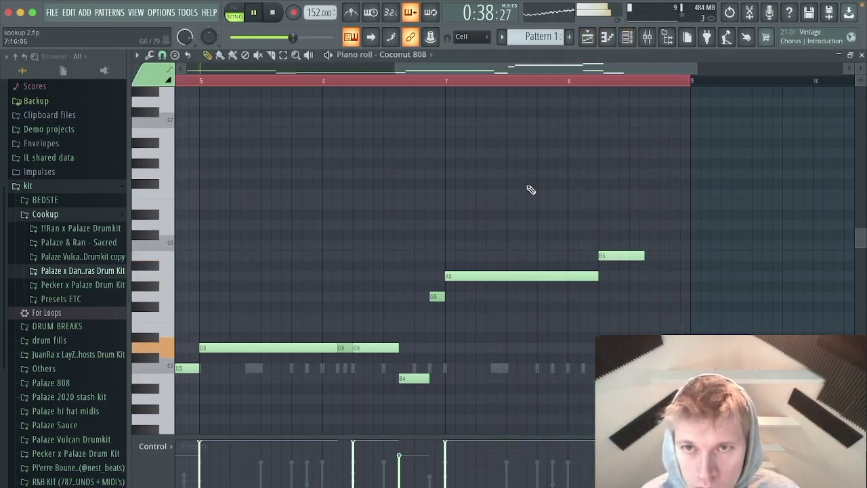
Show the drum channels and add Snare [ Goat ] and Snare [ DP ] from the !!Ran x Palaze Drumkit as new channels.
{"action": "left_click", "coordinate": [629, 42]}
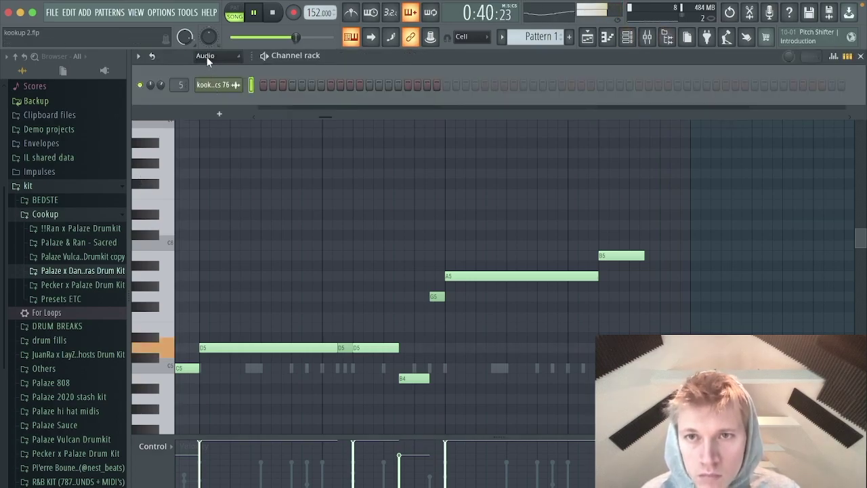
{"action": "left_click", "coordinate": [206, 97]}
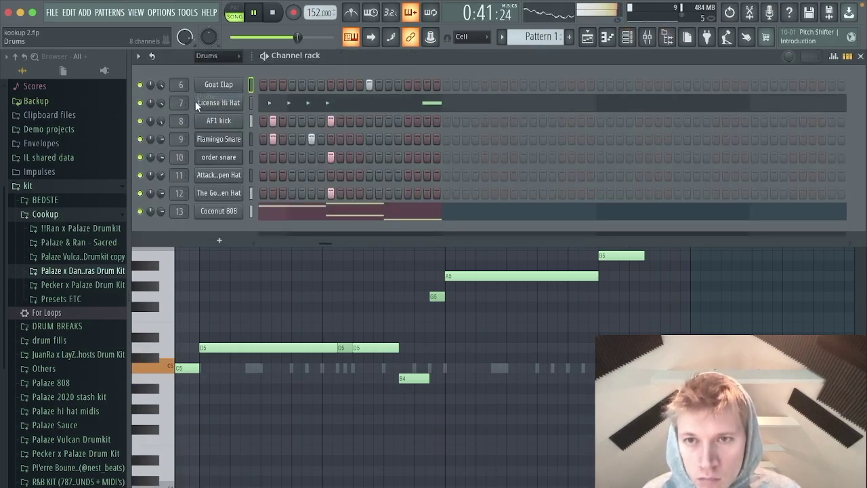
{"action": "left_click", "coordinate": [75, 228]}
{"action": "left_click", "coordinate": [65, 369]}
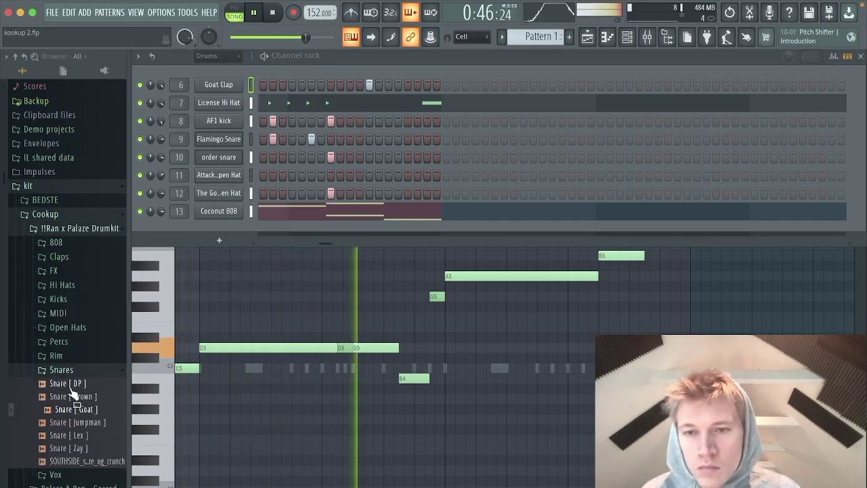
{"action": "left_click_drag", "start_coordinate": [76, 415], "coordinate": [221, 231]}
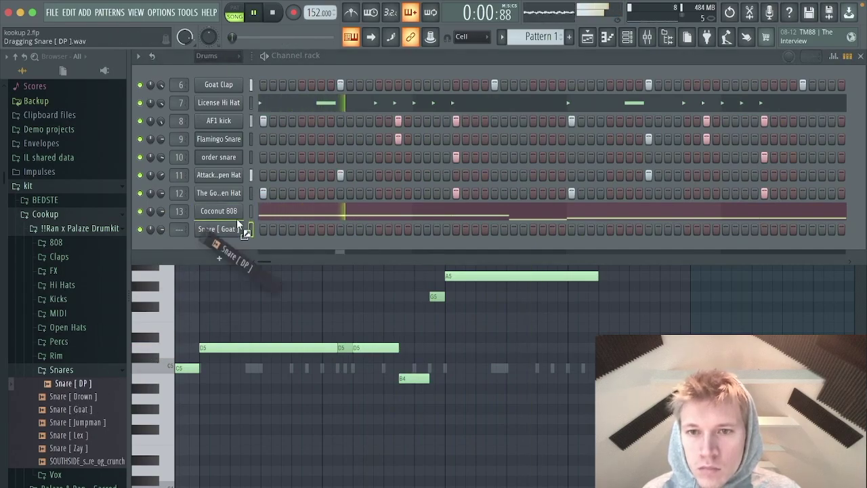
{"action": "left_click_drag", "start_coordinate": [237, 221], "coordinate": [266, 256]}
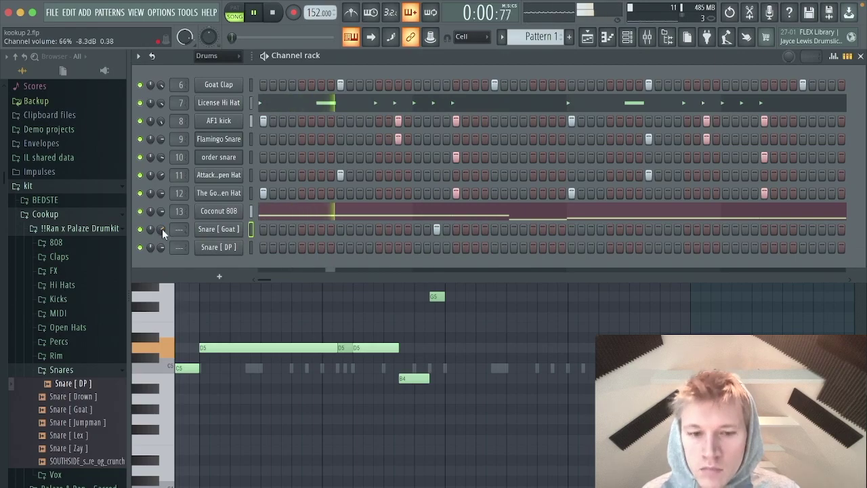
Route Snare [ Goat ] to mixer track 14 and sequence it on step 3 and Snare [ DP ] on step 15 of bars 2 and 4.
{"action": "key", "text": "ctrl+l"}
{"action": "left_click", "coordinate": [552, 251]}
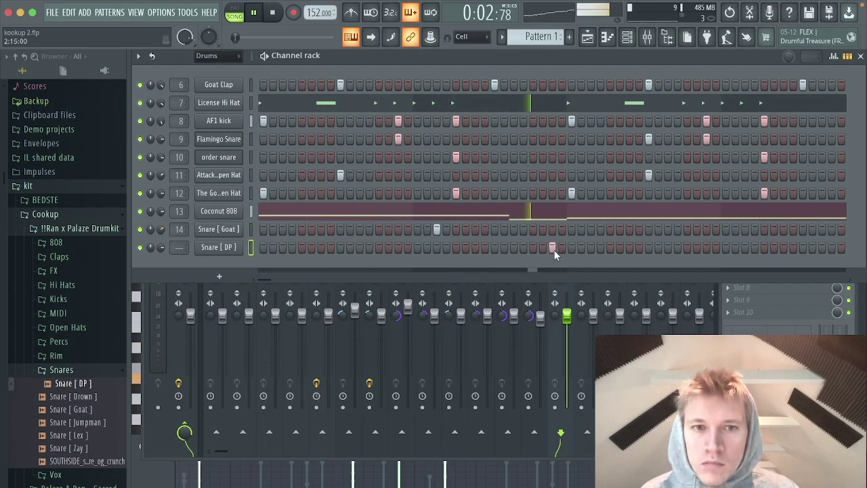
{"action": "left_click", "coordinate": [590, 229]}
{"action": "left_click", "coordinate": [707, 248]}
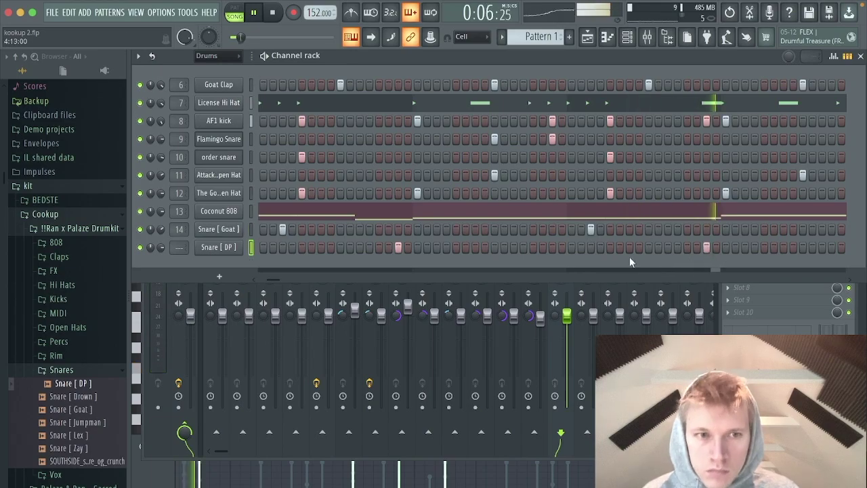
Open Snare [ DP ] in the piano roll and duplicate its first four bars into bars 5 to 8.
{"action": "left_click", "coordinate": [219, 248]}
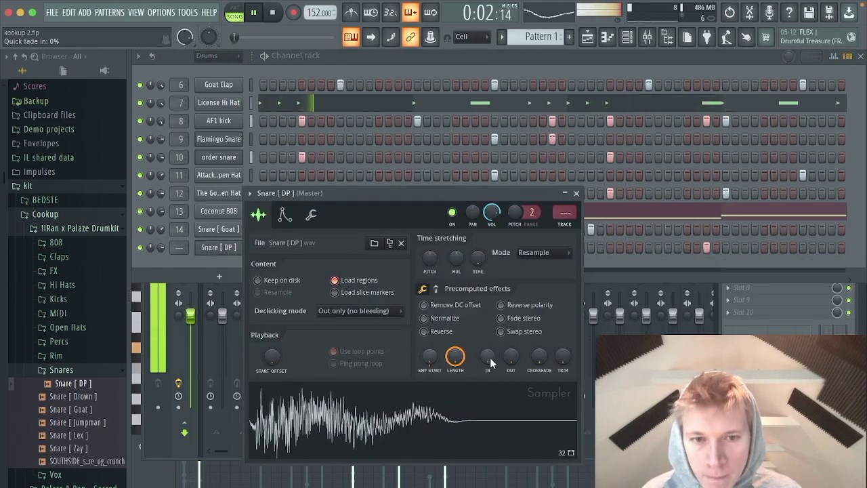
{"action": "left_click", "coordinate": [219, 248]}
{"action": "right_click", "coordinate": [234, 247]}
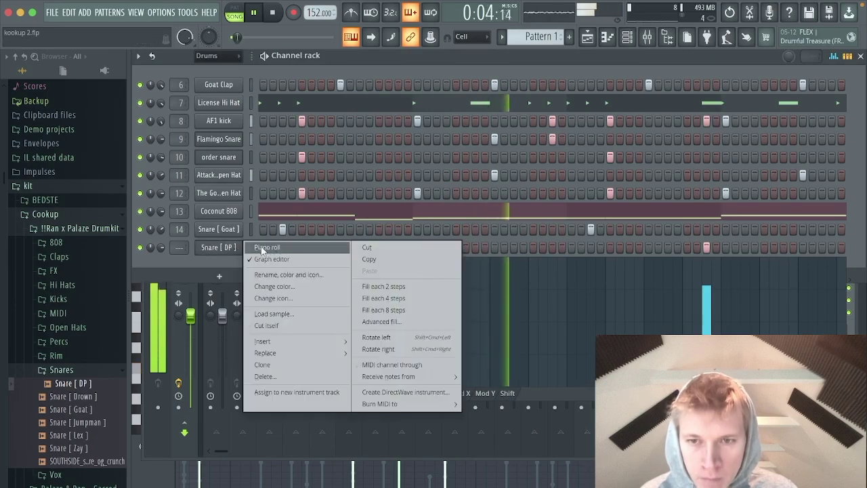
{"action": "left_click", "coordinate": [271, 250]}
{"action": "left_click_drag", "start_coordinate": [434, 84], "coordinate": [202, 87]}
{"action": "key", "text": "ctrl+b"}
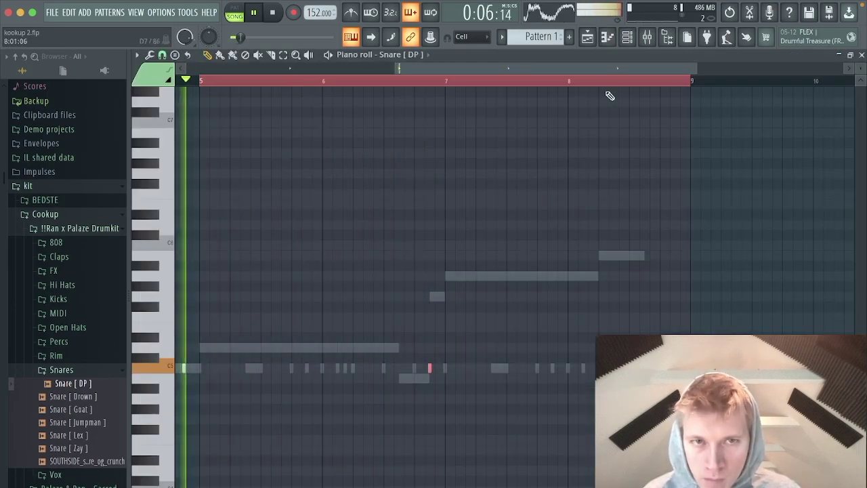
Open Snare [ Goat ] in the piano roll and duplicate its first four bars into bars 5 to 8.
{"action": "left_click", "coordinate": [629, 39]}
{"action": "left_click", "coordinate": [222, 229]}
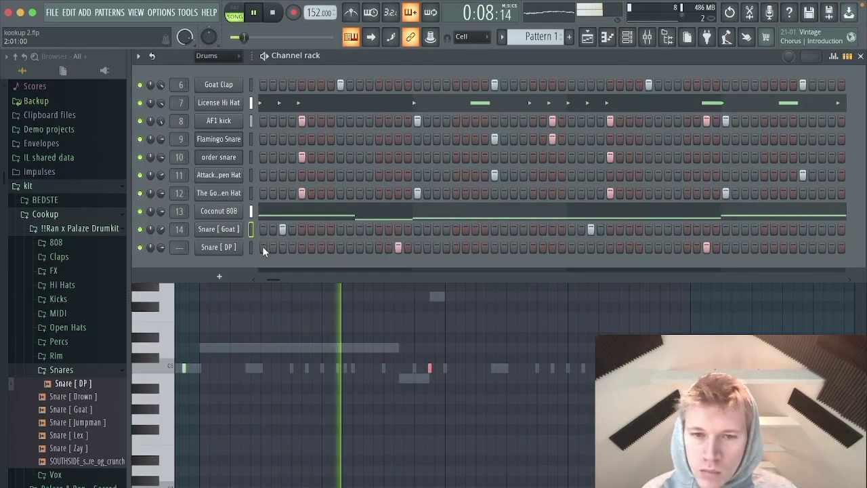
{"action": "right_click", "coordinate": [238, 234]}
{"action": "left_click", "coordinate": [275, 239]}
{"action": "left_click_drag", "start_coordinate": [302, 83], "coordinate": [200, 91]}
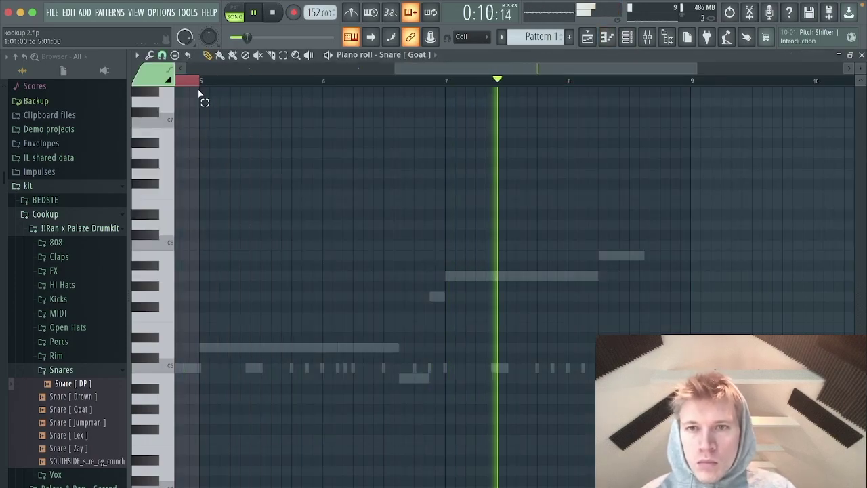
{"action": "key", "text": "ctrl+b"}
Route Snare [ DP ] to mixer track 15, adjust its stereo separation and lower its volume slightly.
{"action": "left_click", "coordinate": [619, 41]}
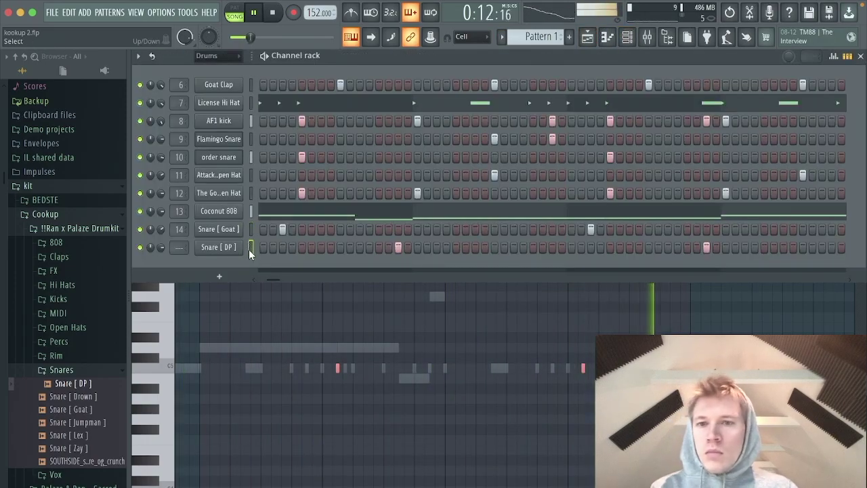
{"action": "key", "text": "ctrl+l"}
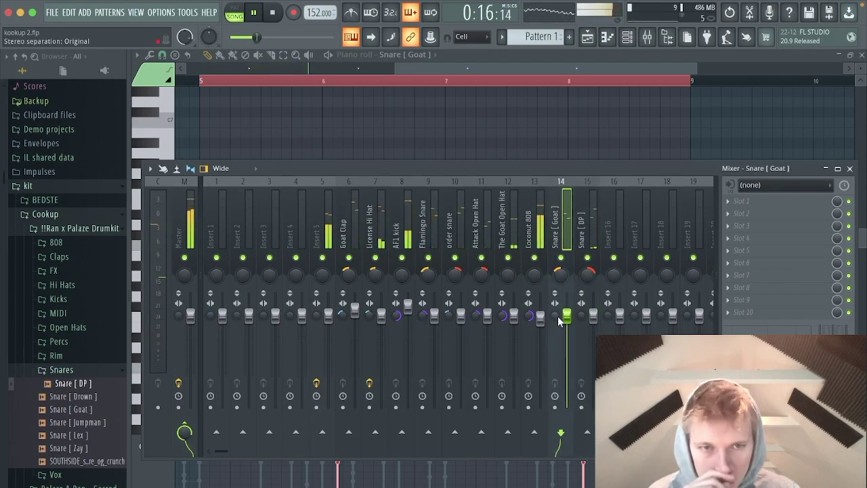
{"action": "left_click_drag", "start_coordinate": [583, 317], "coordinate": [582, 315]}
{"action": "left_click", "coordinate": [560, 317]}
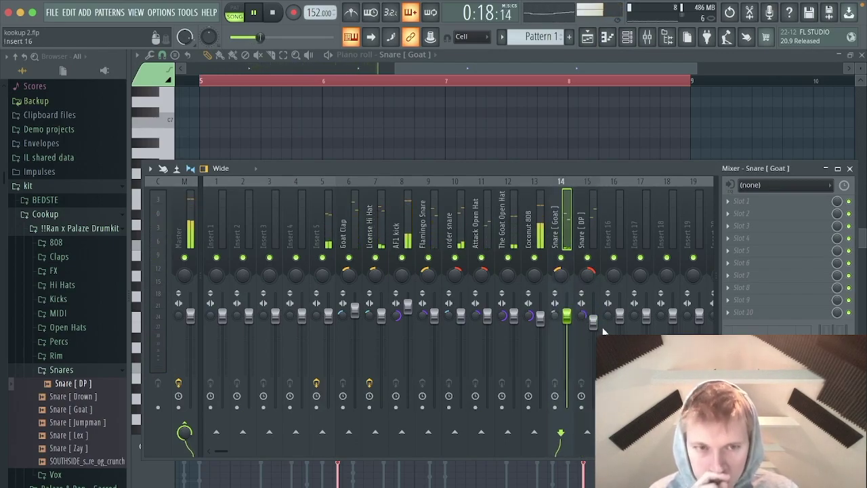
{"action": "left_click", "coordinate": [647, 146]}
{"action": "left_click", "coordinate": [862, 55]}
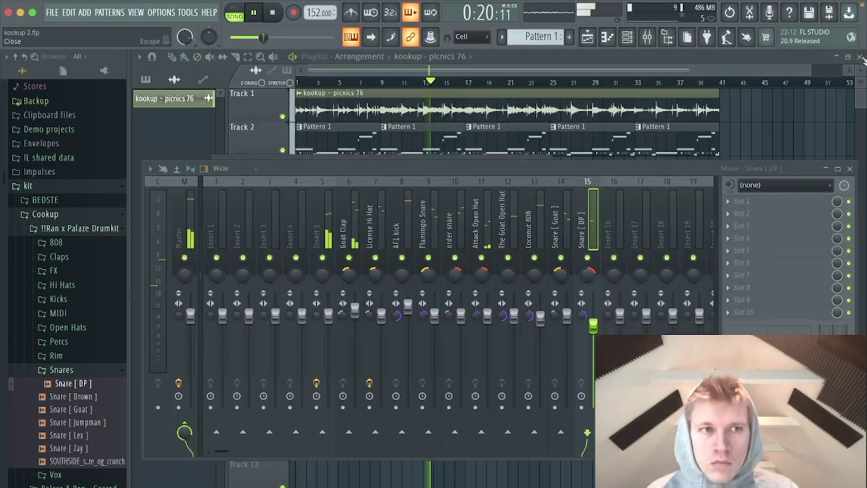
{"action": "double_click", "coordinate": [406, 109]}
{"action": "left_click", "coordinate": [630, 36]}
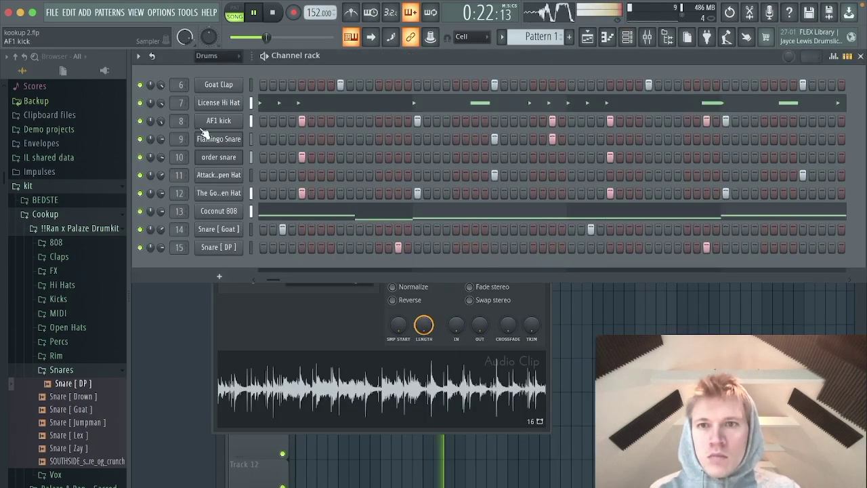
{"action": "left_click", "coordinate": [640, 313]}
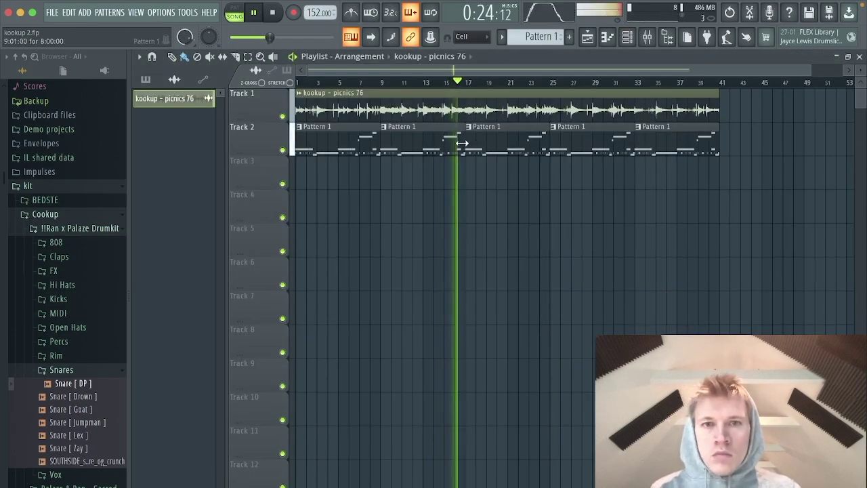
Delete the first two Pattern 1 clips from Track 2 so the drums start at bar 17.
{"action": "right_click", "coordinate": [395, 142]}
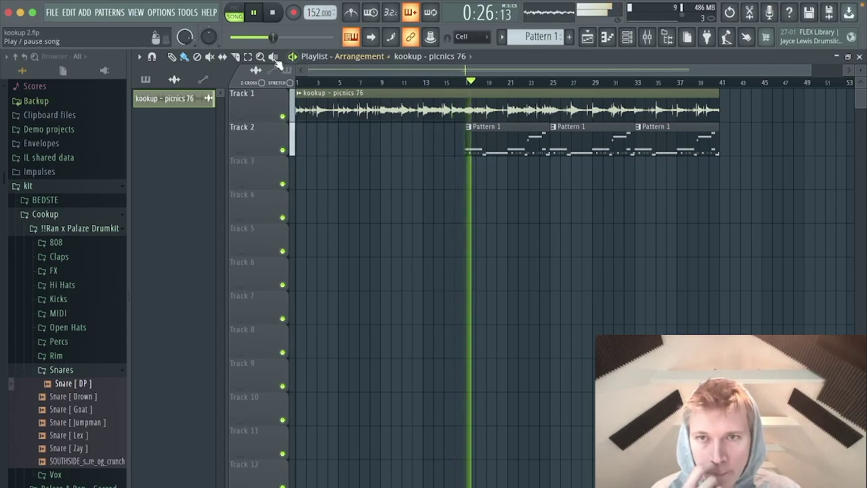
Cut the Coconut 808 notes from Pattern 1 into Pattern 2 and paint Pattern 2 on Track 3 over bars 17 to 32.
{"action": "left_click", "coordinate": [628, 37]}
{"action": "right_click", "coordinate": [220, 211]}
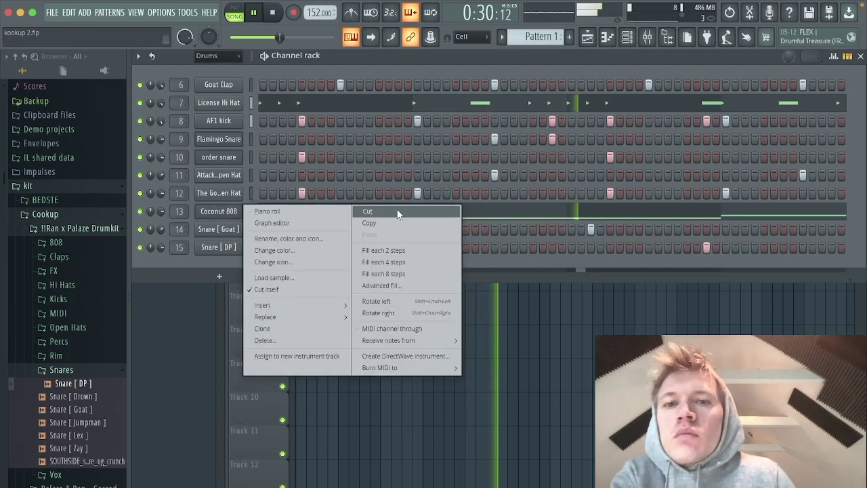
{"action": "left_click", "coordinate": [398, 212]}
{"action": "scroll", "coordinate": [539, 36], "scroll_direction": "down", "scroll_amount": 1}
{"action": "right_click", "coordinate": [225, 211]}
{"action": "left_click", "coordinate": [369, 234]}
{"action": "left_click", "coordinate": [544, 292]}
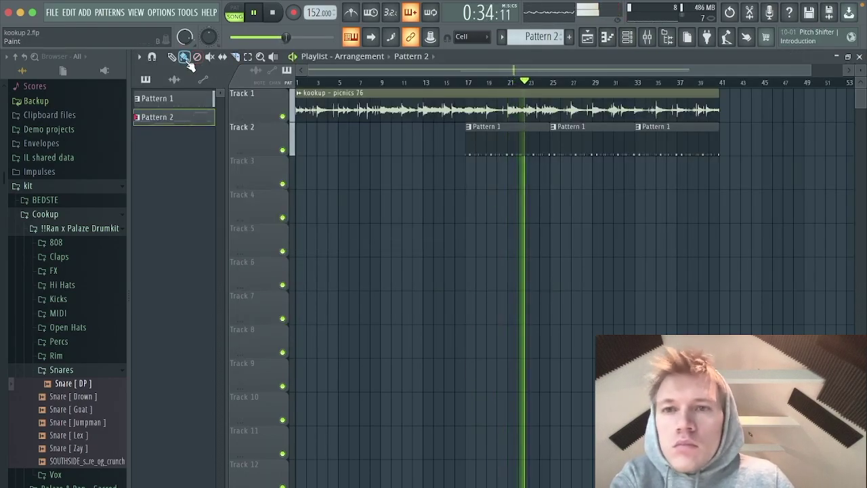
{"action": "left_click_drag", "start_coordinate": [477, 181], "coordinate": [625, 205]}
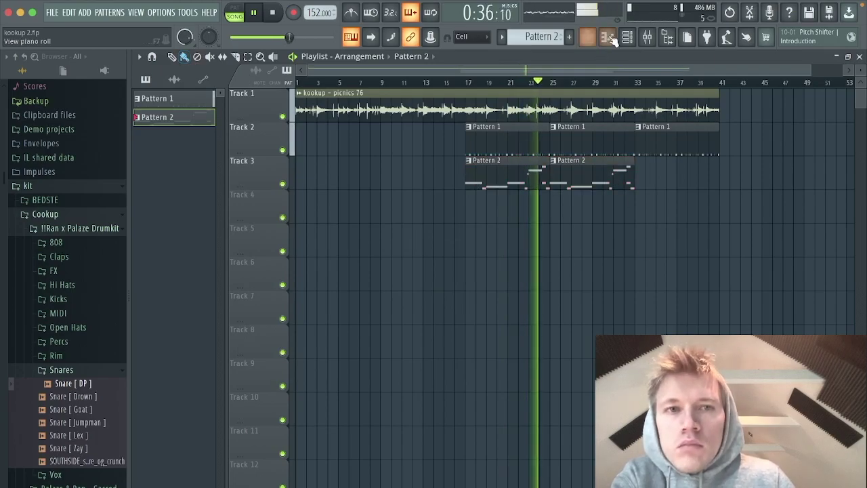
Cut the AF1 kick notes from Pattern 1 into Pattern 3 and paint Pattern 3 on Track 4 over bars 17 to 32.
{"action": "left_click", "coordinate": [627, 38]}
{"action": "scroll", "coordinate": [542, 37], "scroll_direction": "up", "scroll_amount": 1}
{"action": "right_click", "coordinate": [219, 121]}
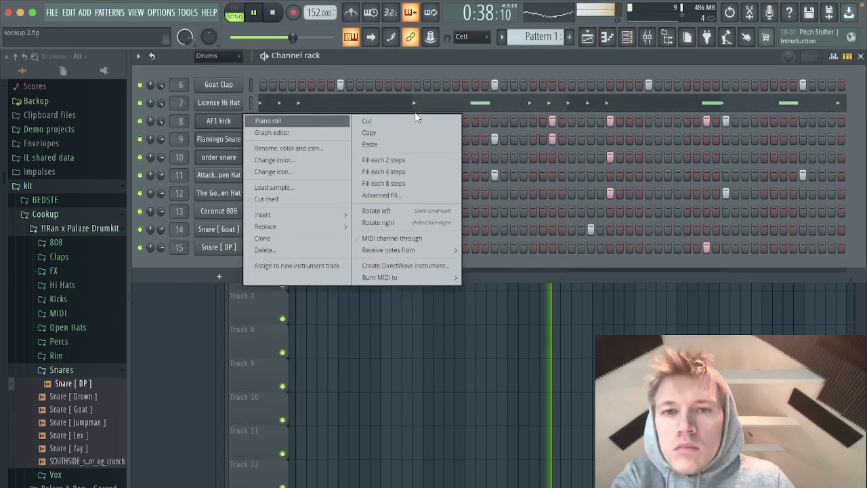
{"action": "left_click", "coordinate": [415, 119]}
{"action": "scroll", "coordinate": [531, 40], "scroll_direction": "down", "scroll_amount": 2}
{"action": "right_click", "coordinate": [224, 122]}
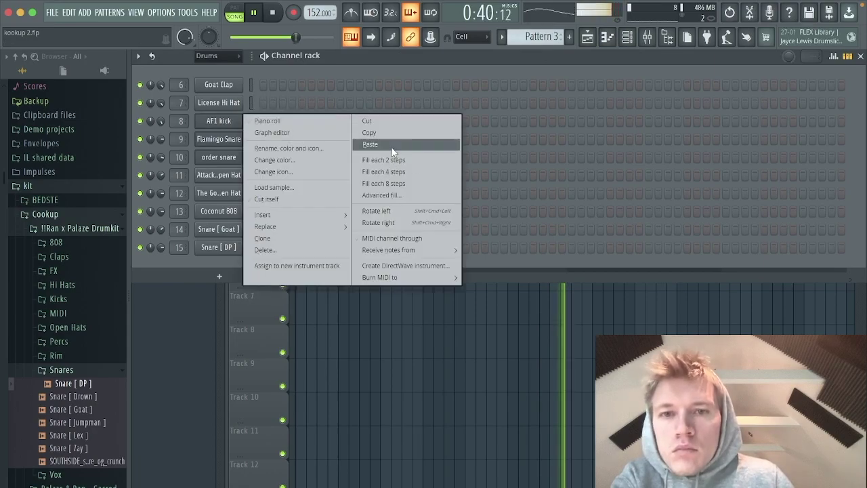
{"action": "left_click", "coordinate": [393, 147]}
{"action": "key", "text": "F6"}
{"action": "mouse_move", "coordinate": [464, 216]}
{"action": "left_mouse_down"}
{"action": "mouse_move", "coordinate": [594, 217]}
{"action": "mouse_move", "coordinate": [592, 204]}
{"action": "left_mouse_up"}
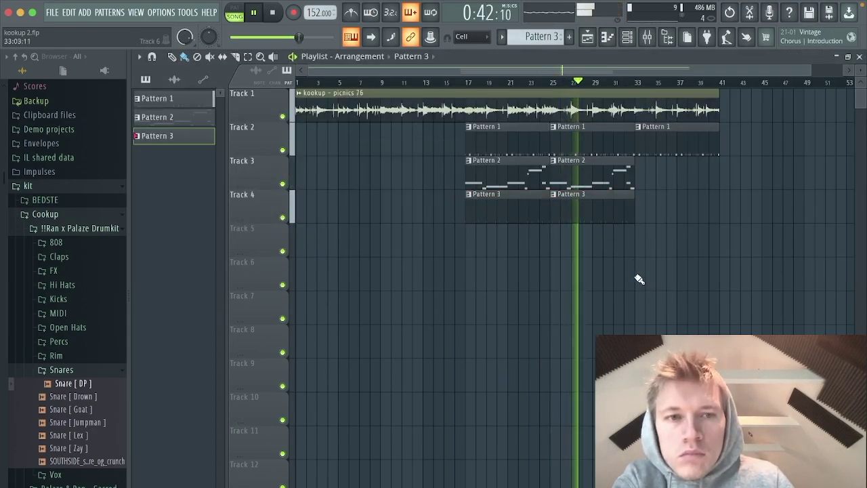
Save the project and swap the picnics loop clips that start at bars 1 and 17 on Track 1.
{"action": "key", "text": "ctrl+s"}
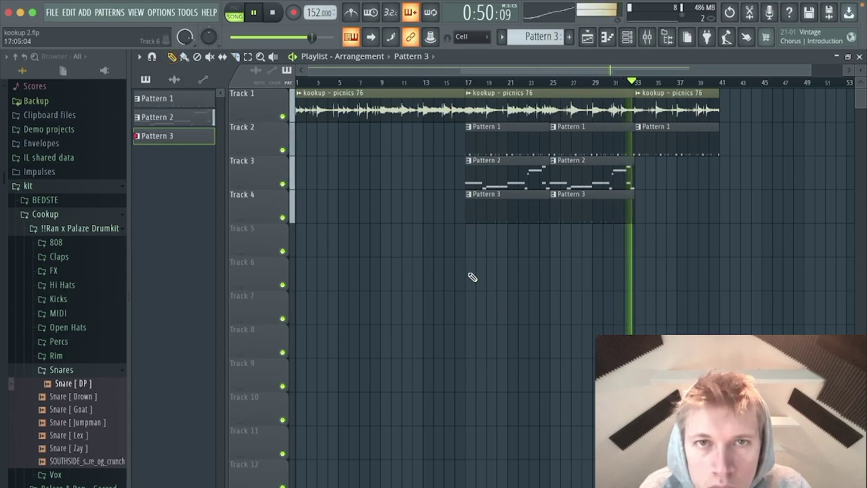
{"action": "left_click_drag", "start_coordinate": [520, 103], "coordinate": [709, 138]}
{"action": "left_click_drag", "start_coordinate": [449, 101], "coordinate": [704, 203]}
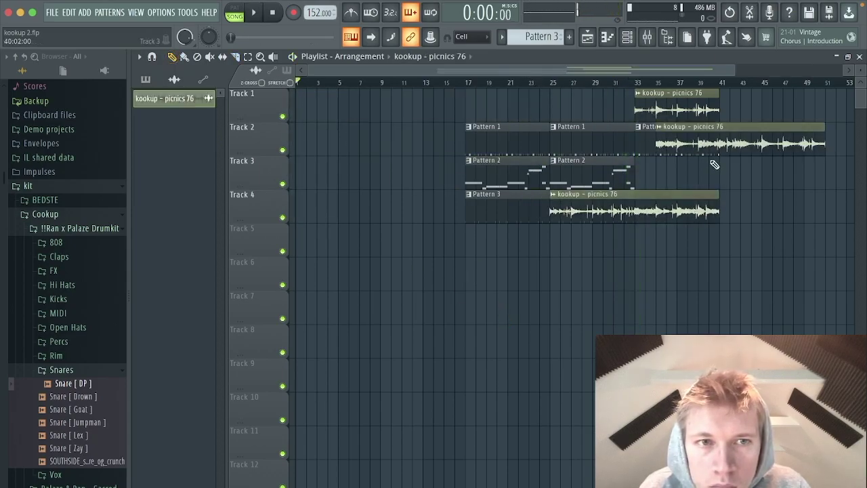
{"action": "left_click_drag", "start_coordinate": [725, 140], "coordinate": [366, 106]}
{"action": "key", "text": "space"}
{"action": "left_click", "coordinate": [422, 82]}
{"action": "left_click_drag", "start_coordinate": [591, 199], "coordinate": [506, 98]}
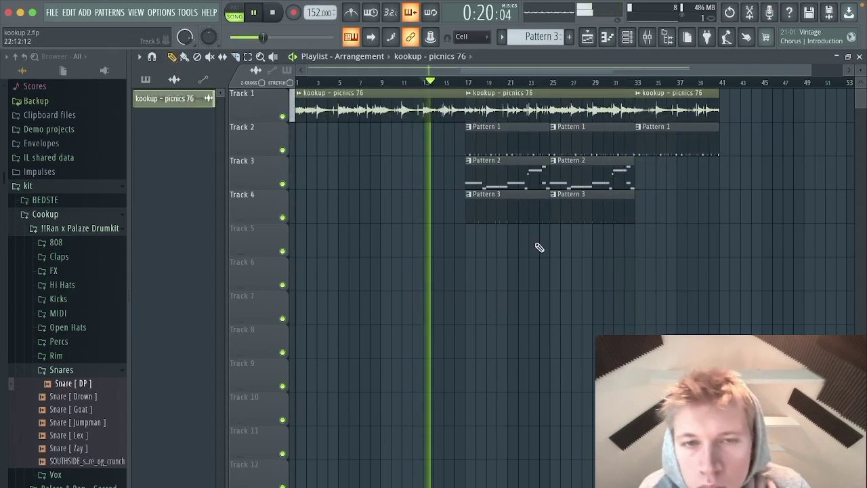
Slice the picnics loop clip that starts at bar 17 on Track 1 at bar 25.
{"action": "left_click", "coordinate": [471, 85]}
{"action": "left_click_drag", "start_coordinate": [810, 69], "coordinate": [650, 70]}
{"action": "left_click_drag", "start_coordinate": [587, 70], "coordinate": [663, 69]}
{"action": "left_click_drag", "start_coordinate": [754, 70], "coordinate": [598, 71]}
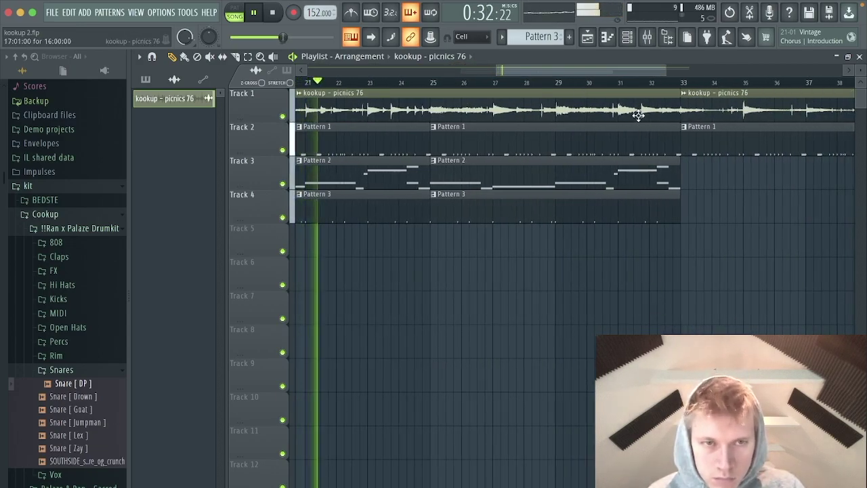
{"action": "left_click_drag", "start_coordinate": [666, 71], "coordinate": [648, 73]}
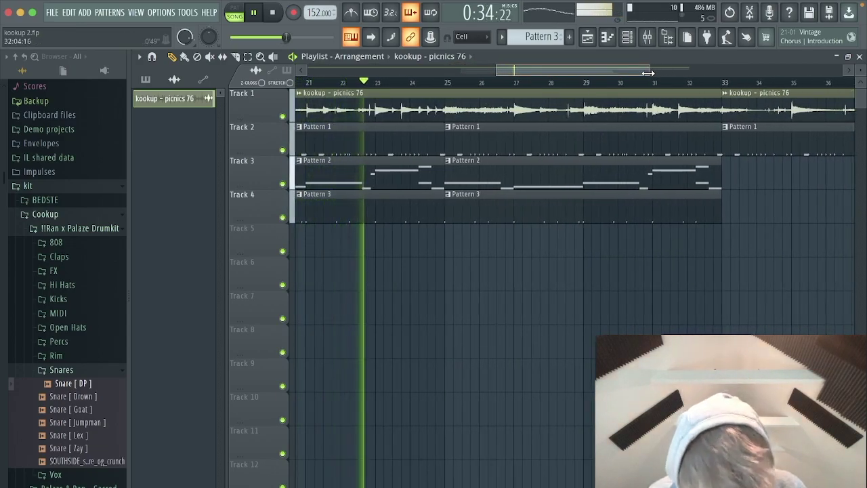
{"action": "left_click_drag", "start_coordinate": [649, 73], "coordinate": [608, 73]}
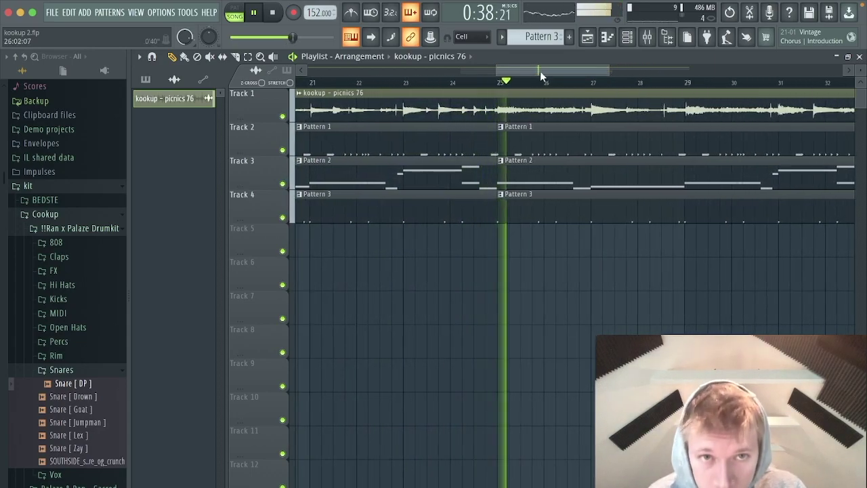
{"action": "left_click_drag", "start_coordinate": [540, 72], "coordinate": [616, 72]}
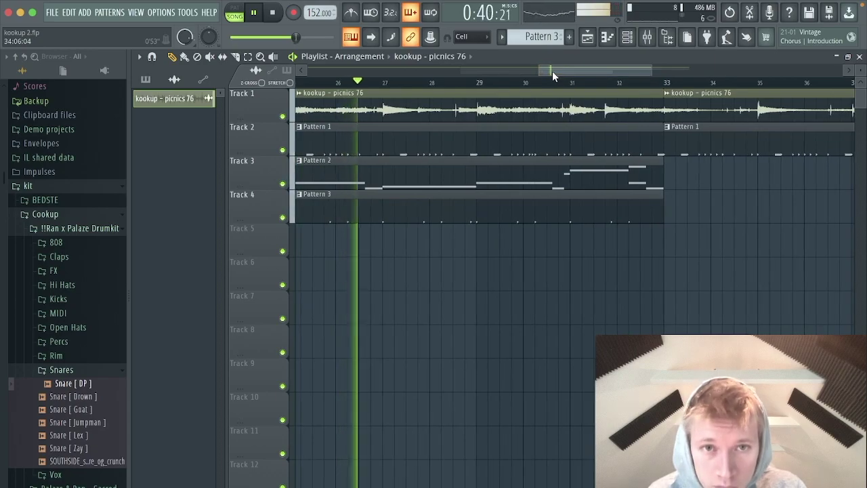
{"action": "left_click", "coordinate": [236, 56]}
{"action": "left_click_drag", "start_coordinate": [385, 110], "coordinate": [385, 121]}
{"action": "left_click", "coordinate": [172, 57]}
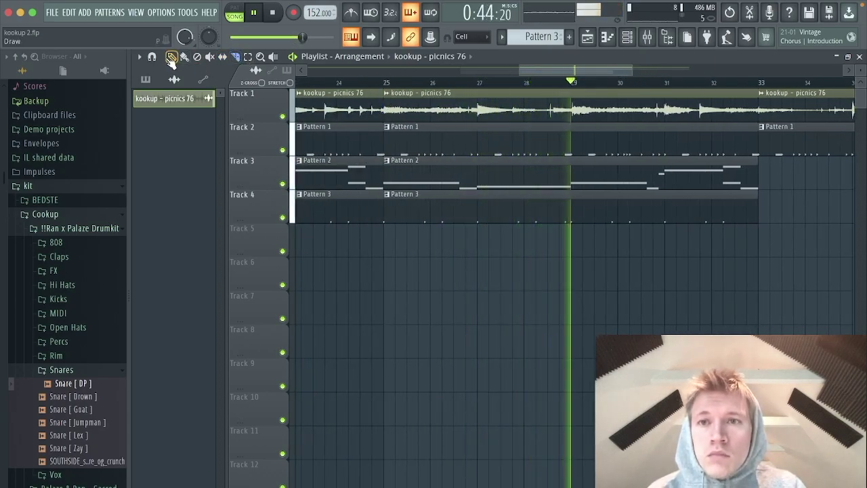
Replace the loop clip at bar 33 with the sliced second half and repeat the first half over bars 25 to 32.
{"action": "left_click", "coordinate": [647, 211]}
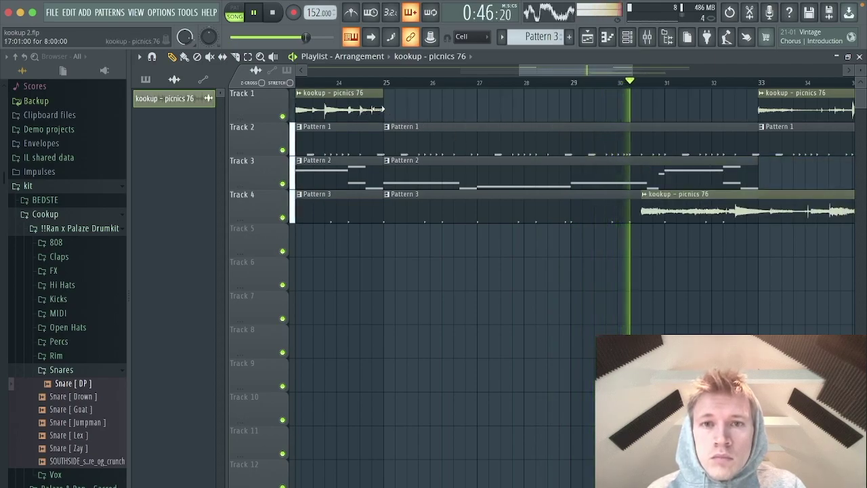
{"action": "left_click_drag", "start_coordinate": [607, 73], "coordinate": [623, 75]}
{"action": "right_click", "coordinate": [602, 99]}
{"action": "left_click_drag", "start_coordinate": [591, 209], "coordinate": [707, 110]}
End the Pattern 1 clip about half a bar before bar 33 and add a Pattern 2 clip with its start trimmed to bar 35.
{"action": "left_click_drag", "start_coordinate": [563, 138], "coordinate": [544, 140]}
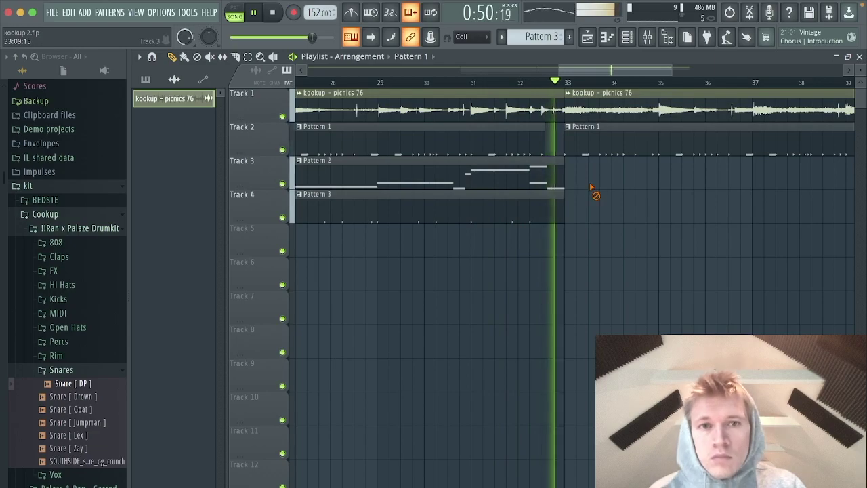
{"action": "left_click", "coordinate": [545, 181]}
{"action": "left_click", "coordinate": [572, 177]}
{"action": "left_click_drag", "start_coordinate": [569, 178], "coordinate": [658, 178]}
Add another Pattern 3 clip on Track 4 at bar 33 and trim its start to 34:09.
{"action": "left_click", "coordinate": [561, 199]}
{"action": "left_click", "coordinate": [565, 200]}
{"action": "left_click_drag", "start_coordinate": [565, 200], "coordinate": [639, 203]}
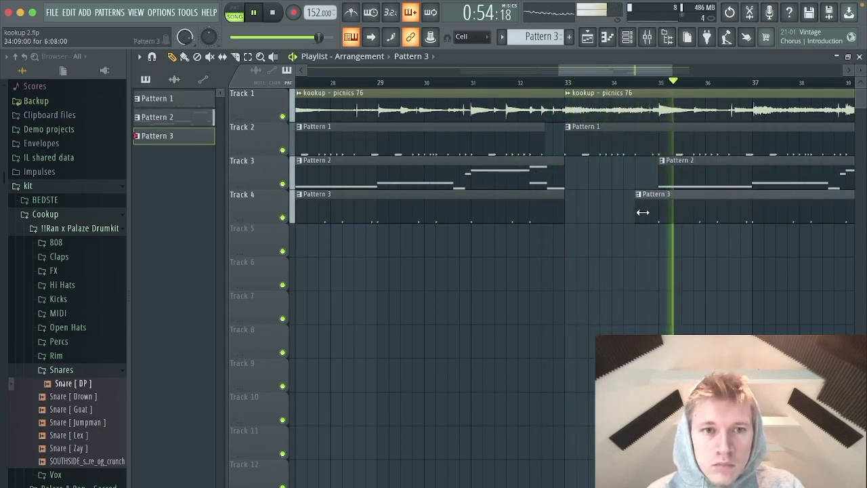
Add copies of the picnics loop, the shortened Pattern 1, Pattern 2 and Pattern 3 at bar 41 on Tracks 1 to 4.
{"action": "left_click_drag", "start_coordinate": [673, 70], "coordinate": [837, 70]}
{"action": "left_click", "coordinate": [539, 110]}
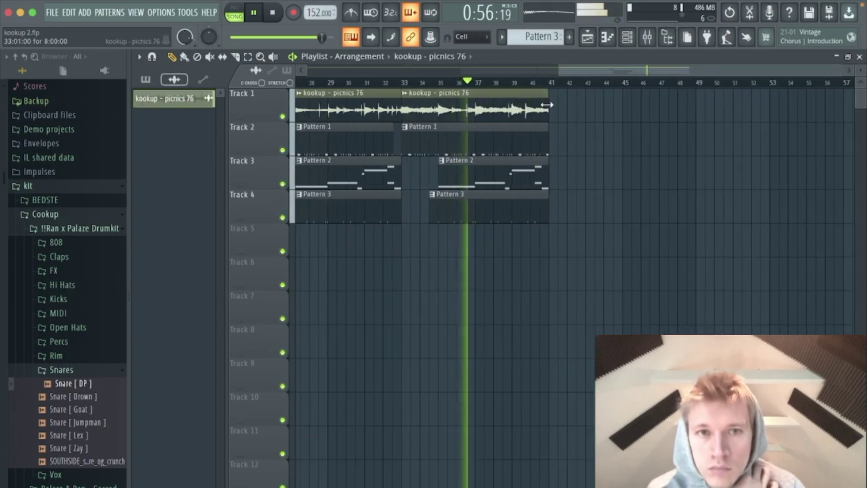
{"action": "left_click", "coordinate": [552, 111]}
{"action": "left_click", "coordinate": [350, 127]}
{"action": "left_click", "coordinate": [559, 142]}
{"action": "left_click", "coordinate": [532, 176]}
{"action": "left_click", "coordinate": [556, 177]}
{"action": "left_click", "coordinate": [539, 206]}
{"action": "left_click", "coordinate": [555, 208]}
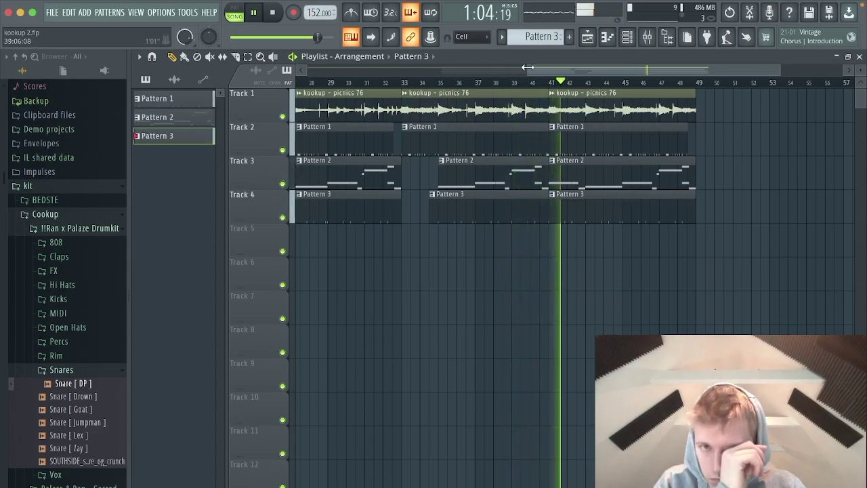
Duplicate all the clips of bars 17 to 48 and align the copies to start at bar 49.
{"action": "left_click_drag", "start_coordinate": [528, 70], "coordinate": [408, 70]}
{"action": "left_click_drag", "start_coordinate": [675, 106], "coordinate": [664, 83]}
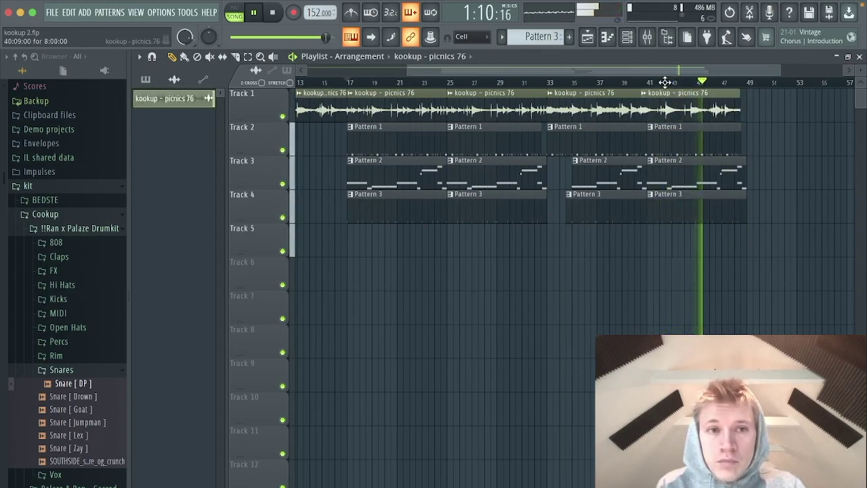
{"action": "left_click_drag", "start_coordinate": [350, 101], "coordinate": [678, 205]}
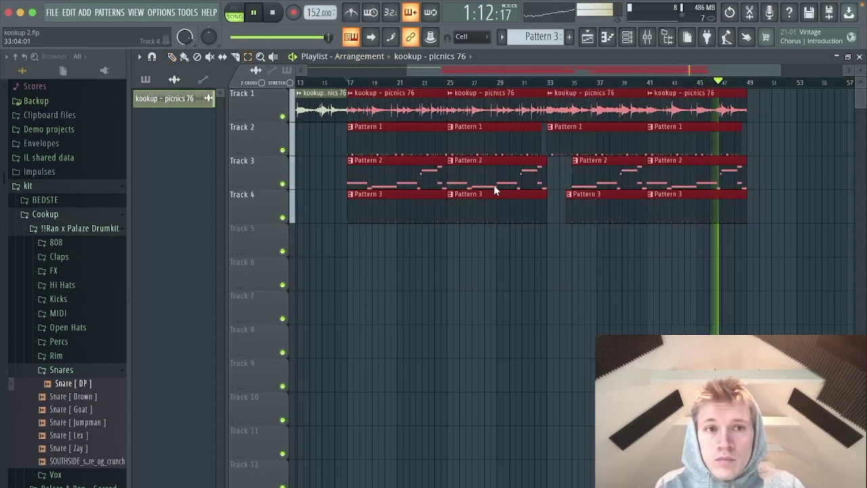
{"action": "key", "text": "ctrl+b"}
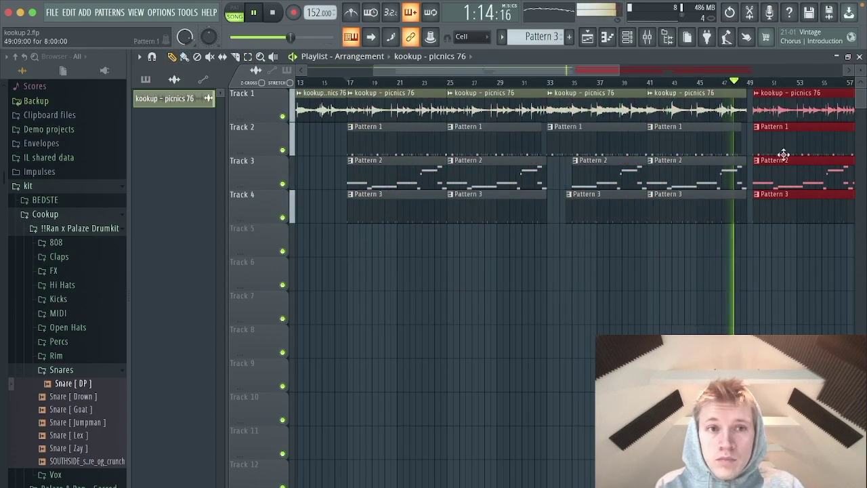
{"action": "left_click_drag", "start_coordinate": [781, 97], "coordinate": [776, 98]}
{"action": "right_click", "coordinate": [788, 312]}
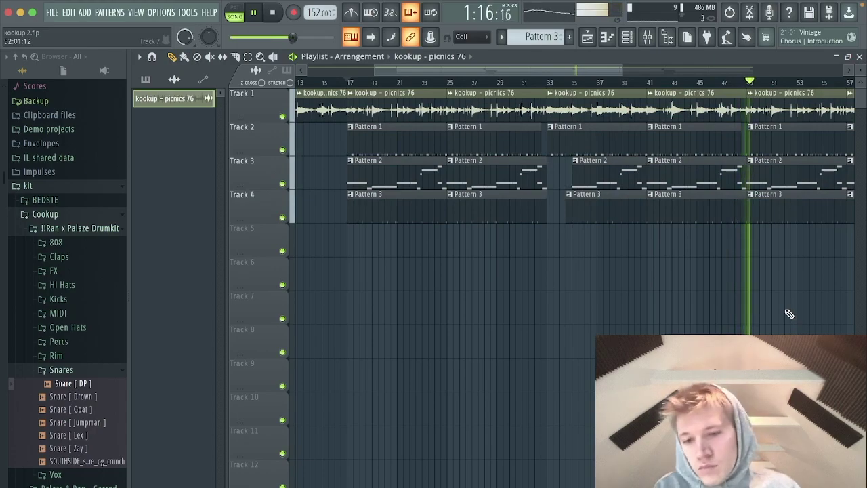
Extend Track 1 past the drums with copies of the picnics loop clip at bars 81 and 89.
{"action": "left_click_drag", "start_coordinate": [594, 71], "coordinate": [672, 69]}
{"action": "left_click_drag", "start_coordinate": [549, 78], "coordinate": [688, 189]}
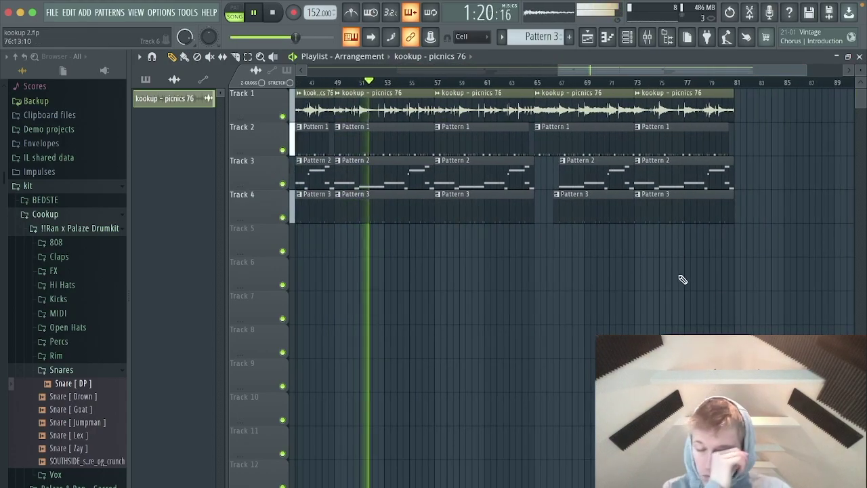
{"action": "left_click_drag", "start_coordinate": [655, 70], "coordinate": [666, 69]}
{"action": "left_click", "coordinate": [656, 82]}
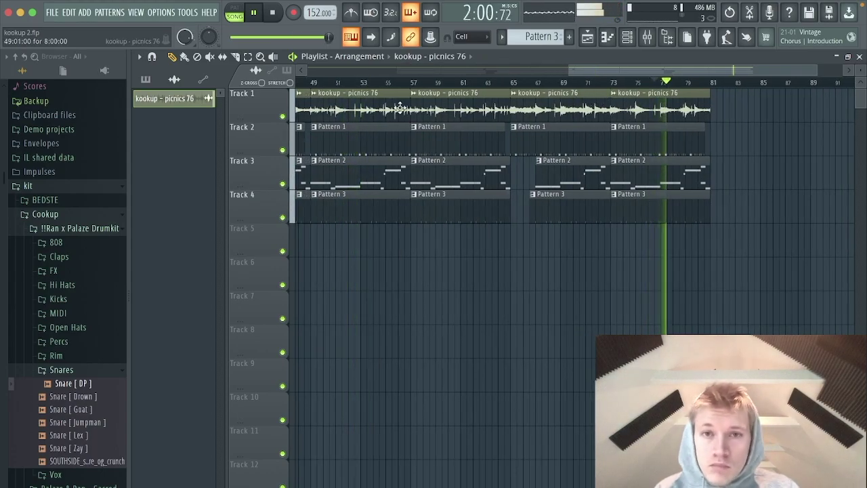
{"action": "left_click_drag", "start_coordinate": [396, 108], "coordinate": [798, 109]}
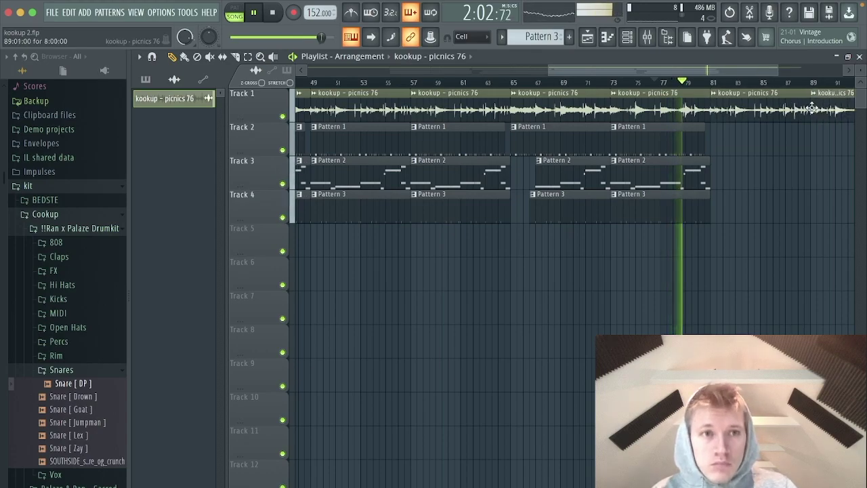
Copy the Pattern 1, Pattern 2 and Pattern 3 clips at bar 57 to bar 89 on Tracks 2 to 4.
{"action": "left_click_drag", "start_coordinate": [442, 146], "coordinate": [487, 271]}
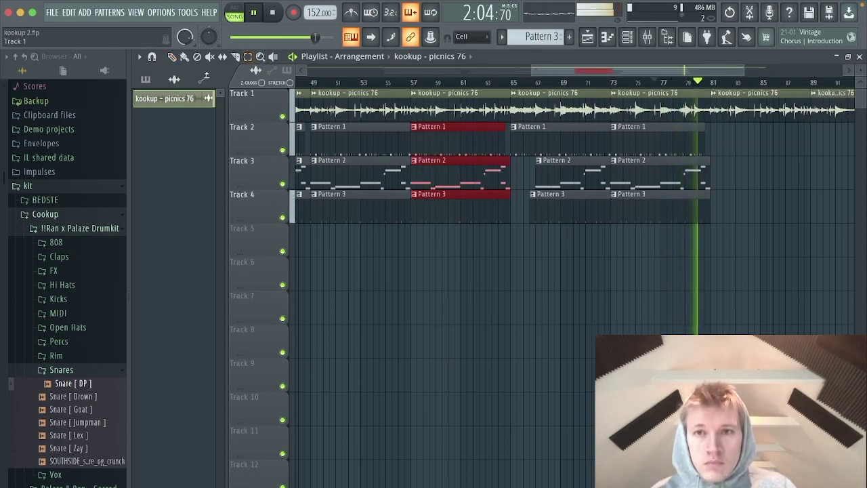
{"action": "left_click_drag", "start_coordinate": [463, 136], "coordinate": [829, 150]}
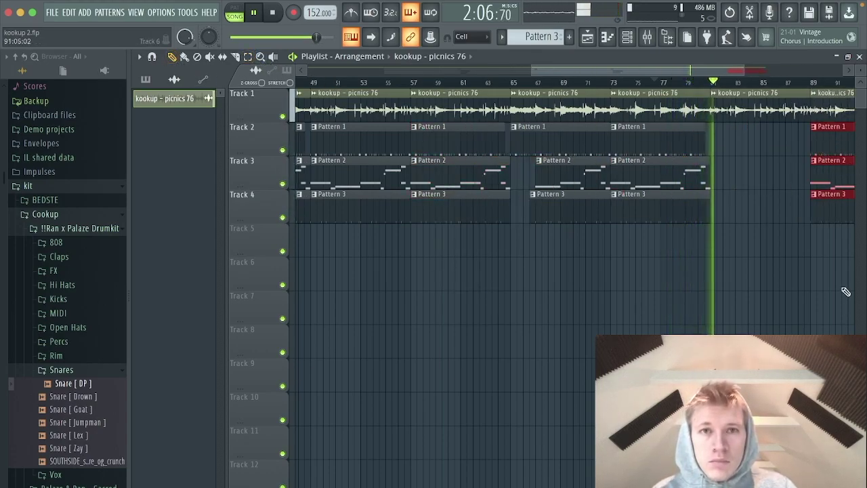
Create a Master volume automation clip on Track 5 that fades the song out from bar 81 to bar 97.
{"action": "left_click_drag", "start_coordinate": [584, 71], "coordinate": [467, 100]}
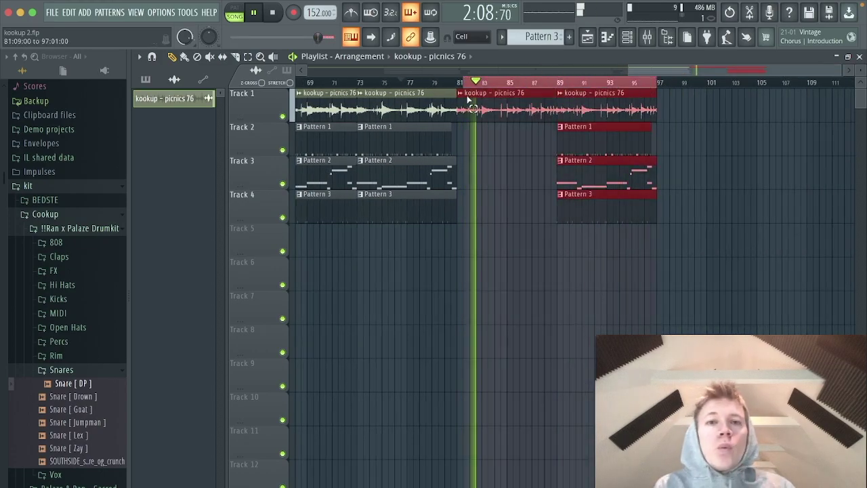
{"action": "key", "text": "F9"}
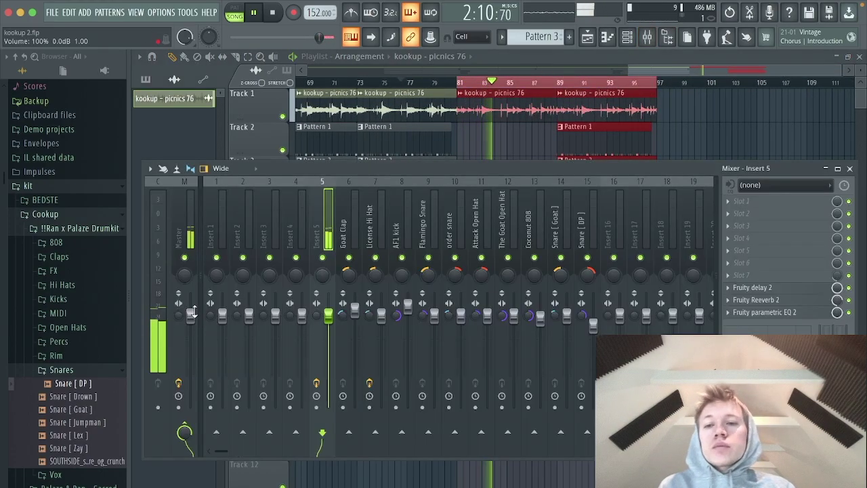
{"action": "key", "text": "F9"}
{"action": "left_click", "coordinate": [187, 12]}
{"action": "mouse_move", "coordinate": [250, 163]}
{"action": "left_click", "coordinate": [339, 244]}
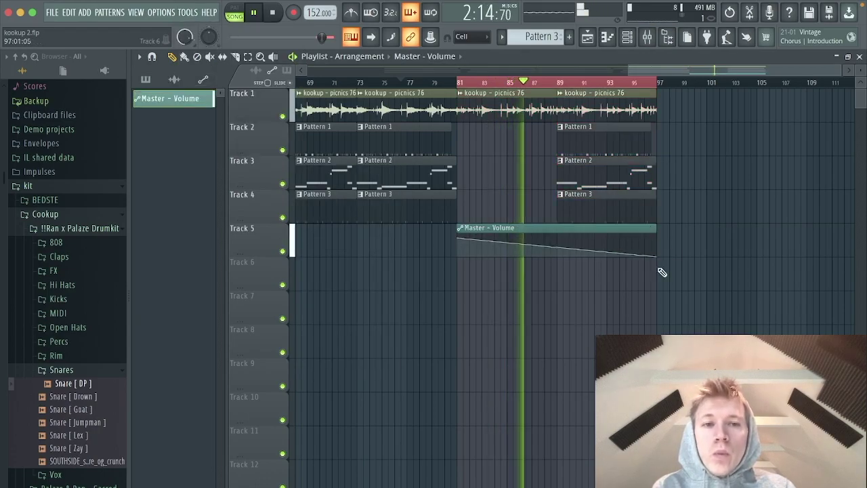
{"action": "right_click", "coordinate": [547, 83]}
Place the "Palaze What you cooking (Full FX) CHAS" sample from the TAGS folder on Track 5 at bar 13 and play from there.
{"action": "left_click_drag", "start_coordinate": [649, 70], "coordinate": [305, 74]}
{"action": "scroll", "coordinate": [19, 460], "scroll_direction": "down", "scroll_amount": 10}
{"action": "left_click", "coordinate": [31, 486]}
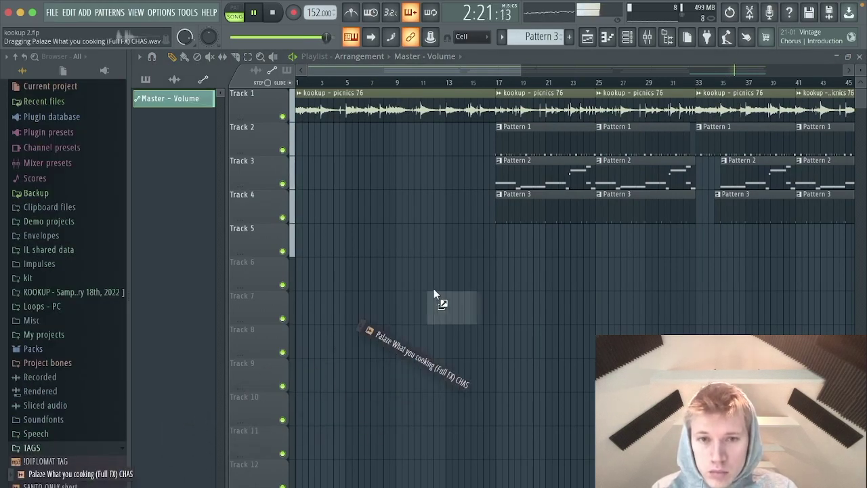
{"action": "left_click_drag", "start_coordinate": [449, 243], "coordinate": [451, 245]}
{"action": "left_click", "coordinate": [627, 37]}
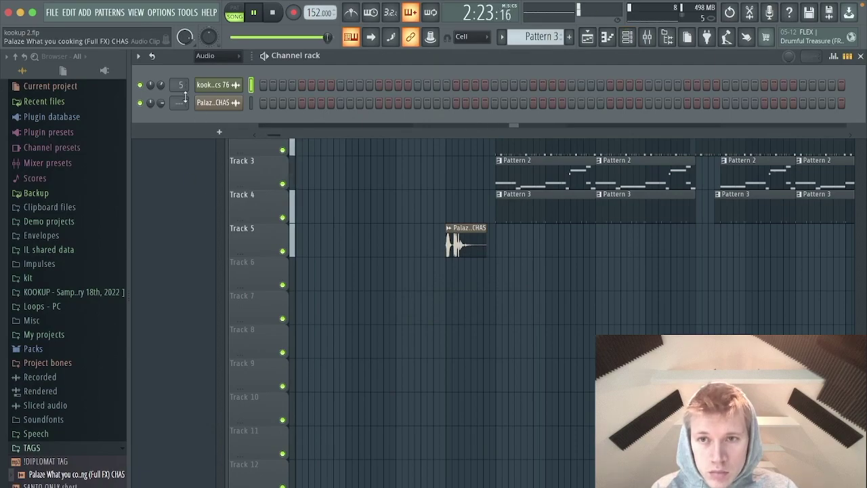
{"action": "key", "text": "F6"}
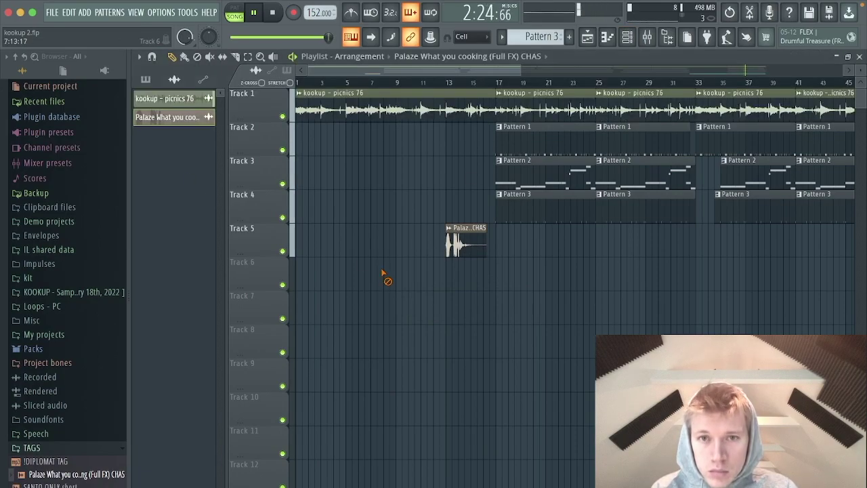
{"action": "left_click", "coordinate": [450, 85]}
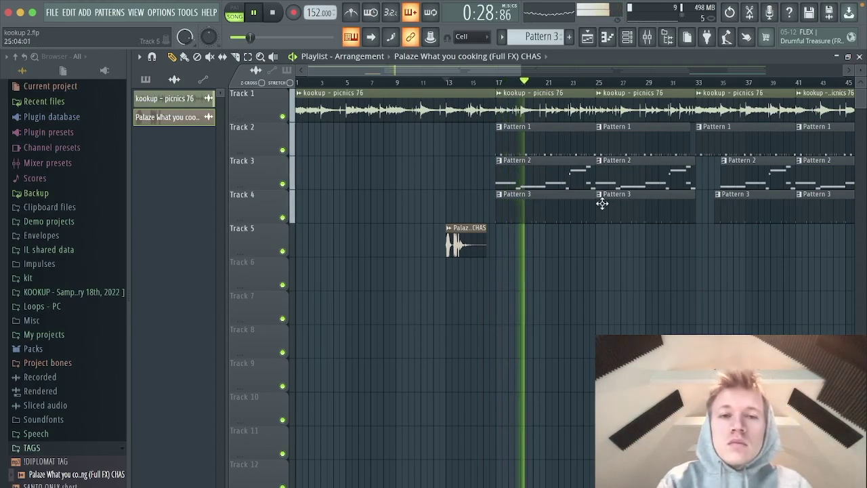
Show the drum channels and open Pattern 2's Coconut 808 notes in the piano roll.
{"action": "left_click", "coordinate": [625, 39]}
{"action": "left_click", "coordinate": [214, 55]}
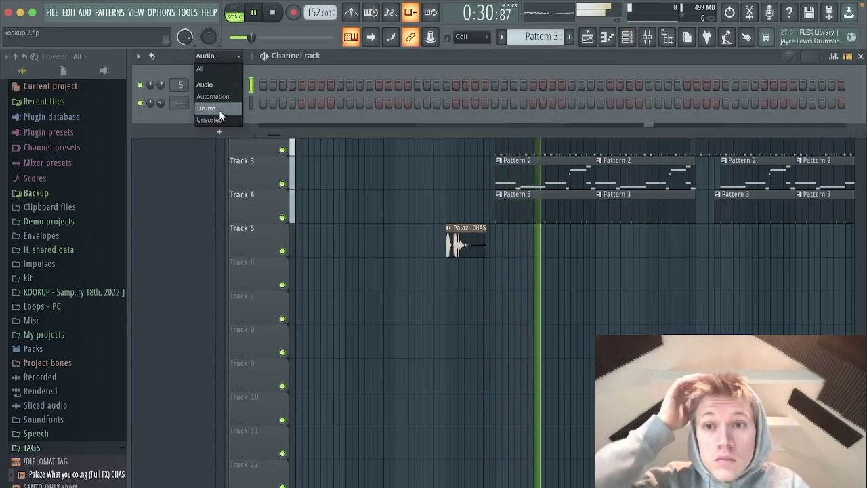
{"action": "left_click", "coordinate": [219, 110]}
{"action": "scroll", "coordinate": [534, 37], "scroll_direction": "up", "scroll_amount": 2}
{"action": "scroll", "coordinate": [534, 38], "scroll_direction": "down", "scroll_amount": 1}
{"action": "right_click", "coordinate": [240, 207]}
{"action": "left_click", "coordinate": [256, 209]}
{"action": "scroll", "coordinate": [396, 220], "scroll_direction": "down", "scroll_amount": 2}
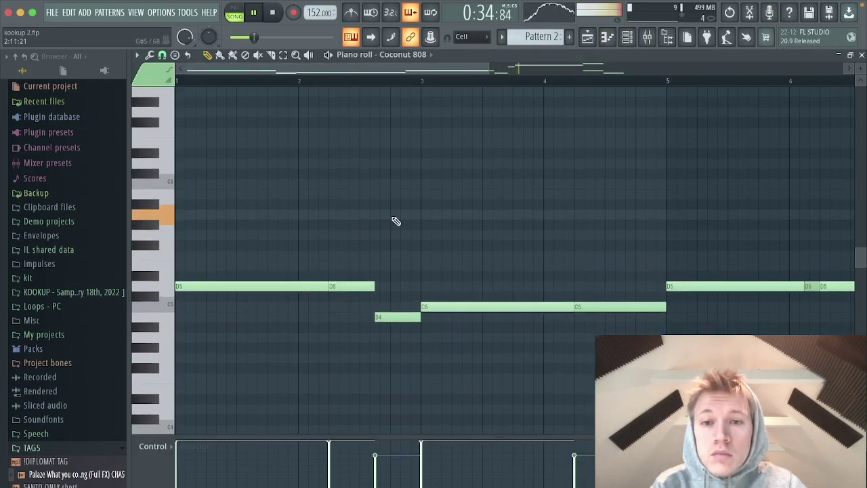
Transpose all the Coconut 808 notes up two octaves and raise the first note to E7.
{"action": "key", "text": "ctrl+a"}
{"action": "key", "text": "ctrl+Up"}
{"action": "key", "text": "ctrl+Up"}
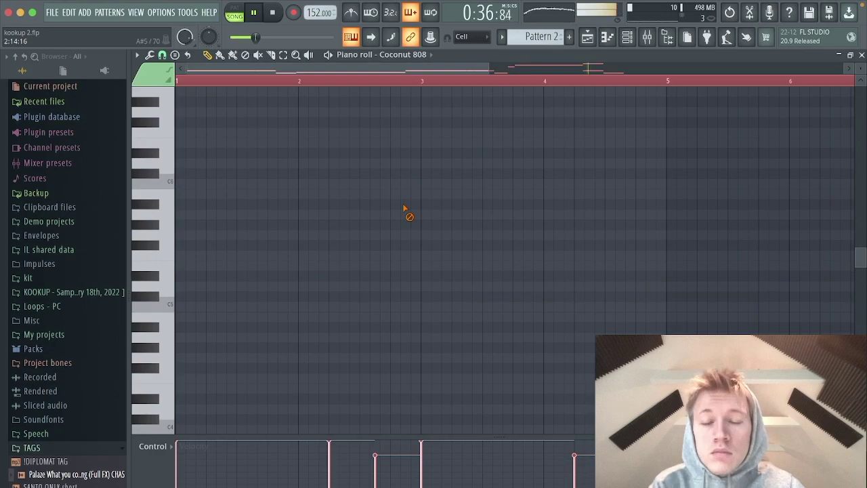
{"action": "scroll", "coordinate": [254, 270], "scroll_direction": "up", "scroll_amount": 5}
{"action": "key", "text": "ctrl+d"}
{"action": "scroll", "coordinate": [277, 304], "scroll_direction": "down", "scroll_amount": 2}
{"action": "key", "text": "space"}
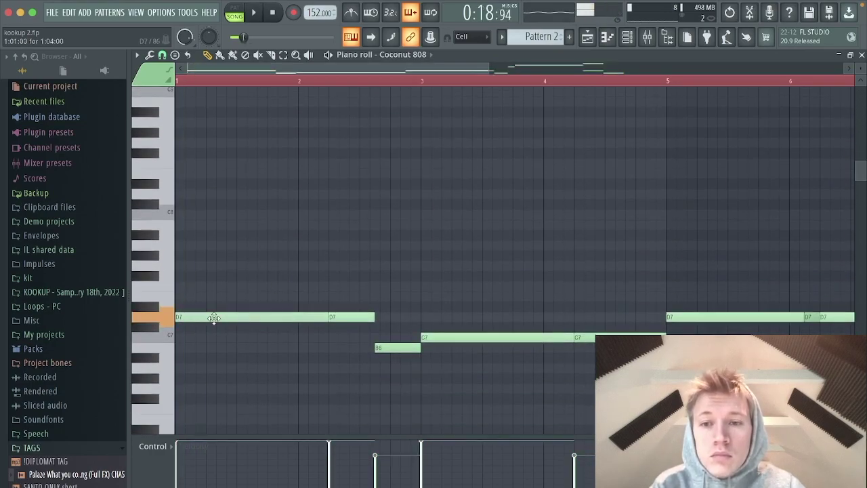
{"action": "left_click_drag", "start_coordinate": [213, 311], "coordinate": [211, 296]}
{"action": "key", "text": "space"}
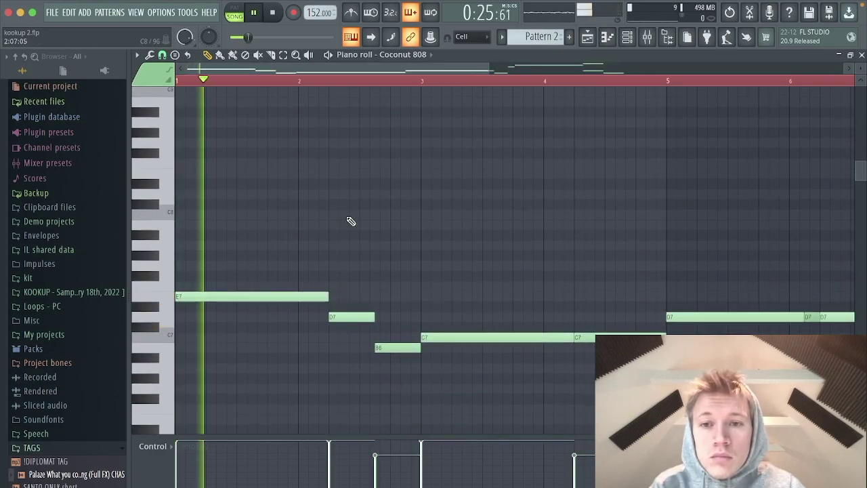
Transpose all the Coconut 808 notes up another two octaves and raise the note at bar 5 to E9.
{"action": "key", "text": "ctrl+a"}
{"action": "key", "text": "ctrl+Up"}
{"action": "key", "text": "ctrl+Up"}
{"action": "scroll", "coordinate": [344, 308], "scroll_direction": "up", "scroll_amount": 4}
{"action": "key", "text": "ctrl+d"}
{"action": "key", "text": "space"}
{"action": "left_click", "coordinate": [342, 256]}
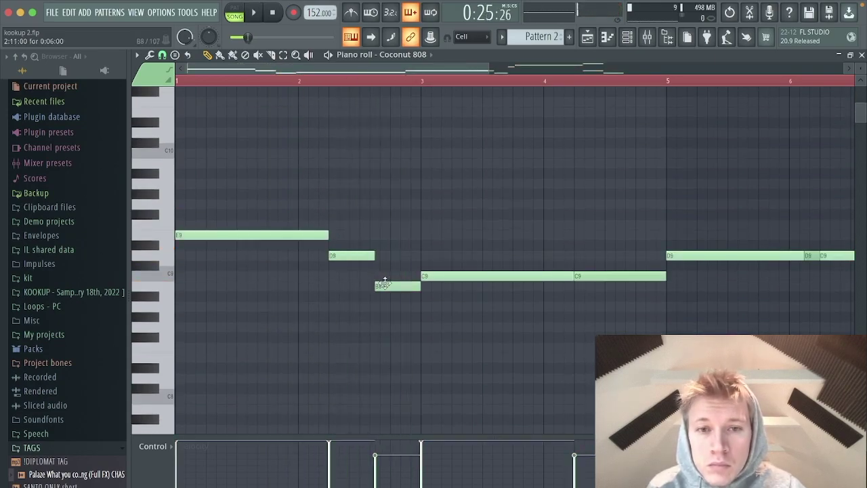
{"action": "left_click_drag", "start_coordinate": [669, 256], "coordinate": [689, 231]}
{"action": "key", "text": "space"}
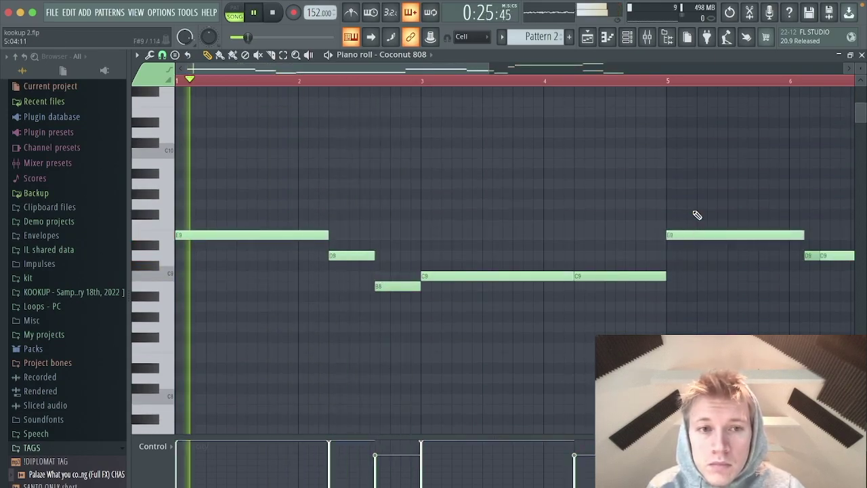
Transpose all the Coconut 808 notes down four octaves.
{"action": "key", "text": "ctrl+a"}
{"action": "key", "text": "ctrl+Down"}
{"action": "key", "text": "ctrl+Down"}
{"action": "key", "text": "ctrl+Down"}
{"action": "scroll", "coordinate": [657, 214], "scroll_direction": "down", "scroll_amount": 5}
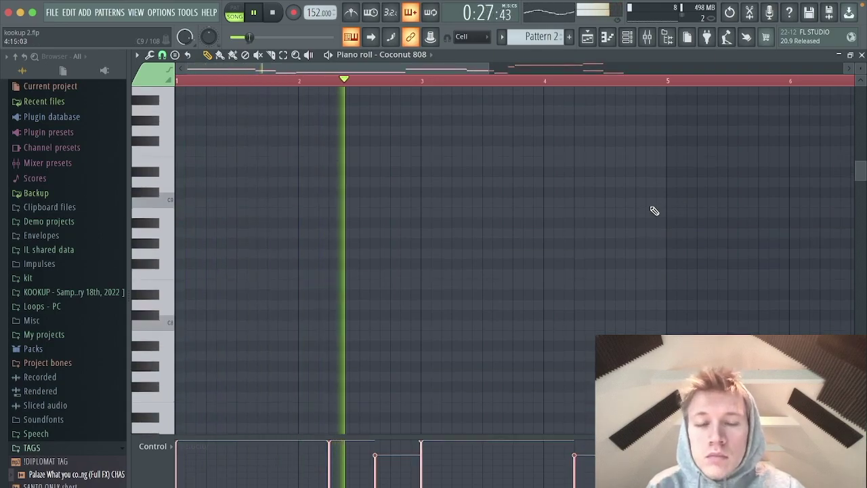
{"action": "key", "text": "ctrl+d"}
{"action": "left_click_drag", "start_coordinate": [415, 70], "coordinate": [527, 94]}
{"action": "scroll", "coordinate": [574, 209], "scroll_direction": "down", "scroll_amount": 3}
{"action": "key", "text": "ctrl+a"}
{"action": "key", "text": "ctrl+Down"}
{"action": "key", "text": "ctrl+d"}
{"action": "scroll", "coordinate": [576, 212], "scroll_direction": "down", "scroll_amount": 3}
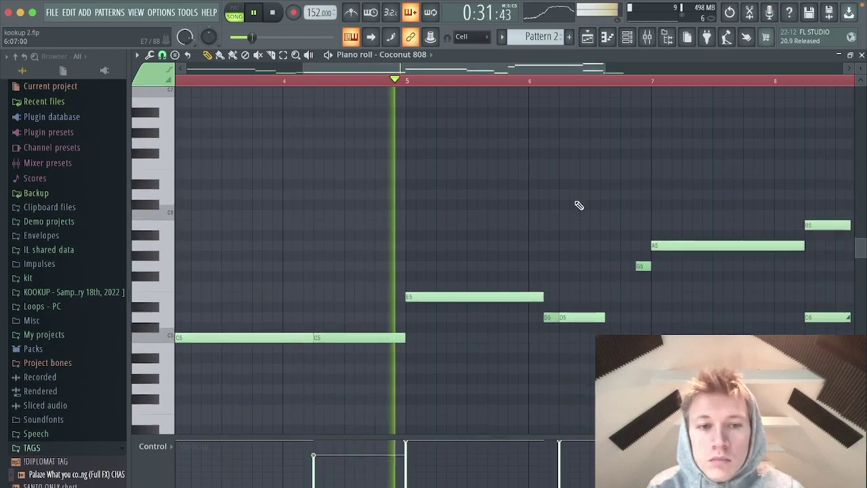
Add a short A5 note in bar 8 just before the B5 note and remove the D5 slide note below it.
{"action": "left_click_drag", "start_coordinate": [519, 69], "coordinate": [581, 111]}
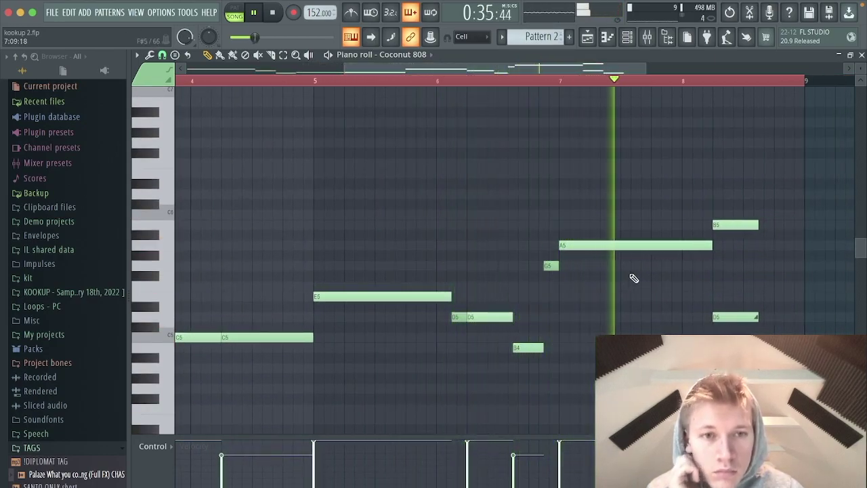
{"action": "left_click", "coordinate": [683, 246]}
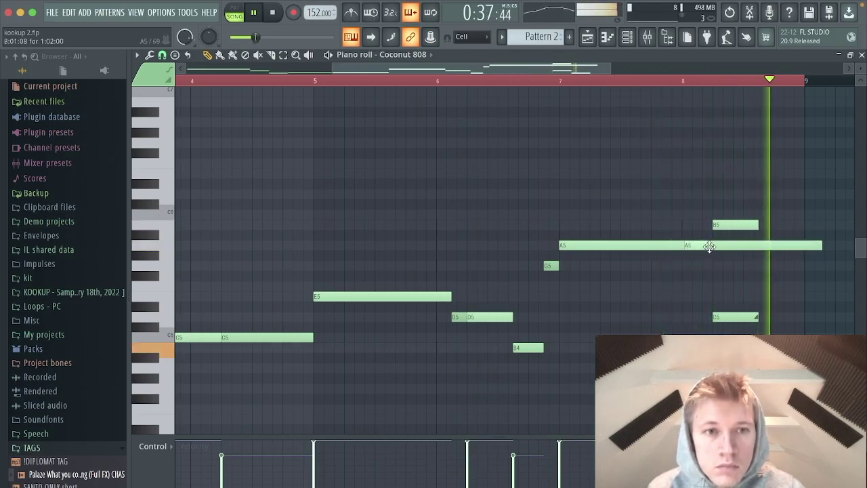
{"action": "right_click", "coordinate": [709, 246]}
{"action": "left_click", "coordinate": [587, 80]}
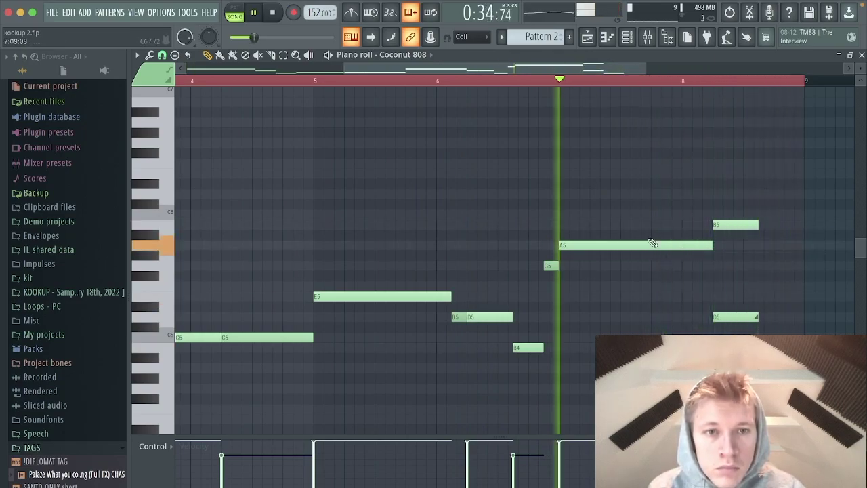
{"action": "left_click", "coordinate": [691, 246]}
{"action": "key", "text": "space"}
{"action": "key", "text": "space"}
{"action": "key", "text": "ctrl+z"}
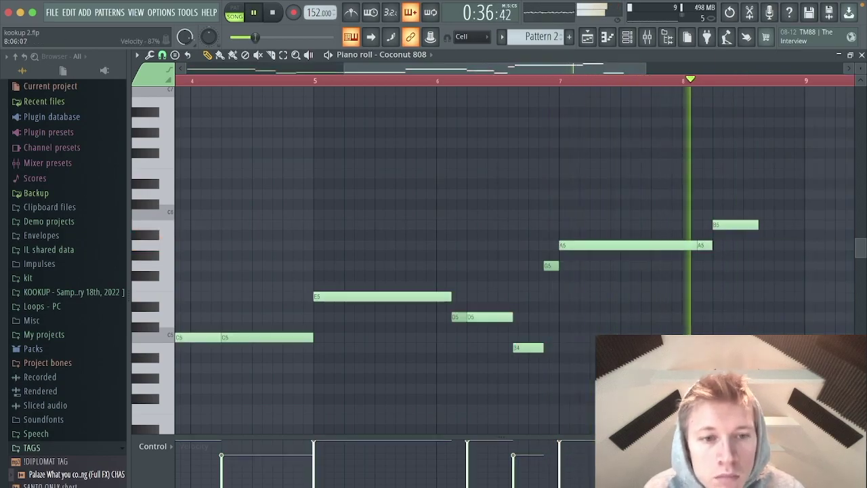
Return to the playlist and listen through the arrangement with the edited 808 from bar 25 onward.
{"action": "key", "text": "F6"}
{"action": "key", "text": "F5"}
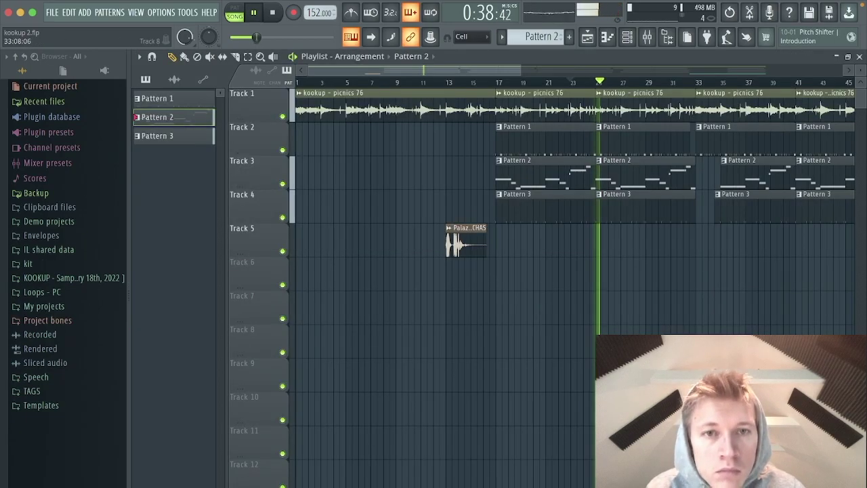
{"action": "left_click_drag", "start_coordinate": [454, 67], "coordinate": [463, 68]}
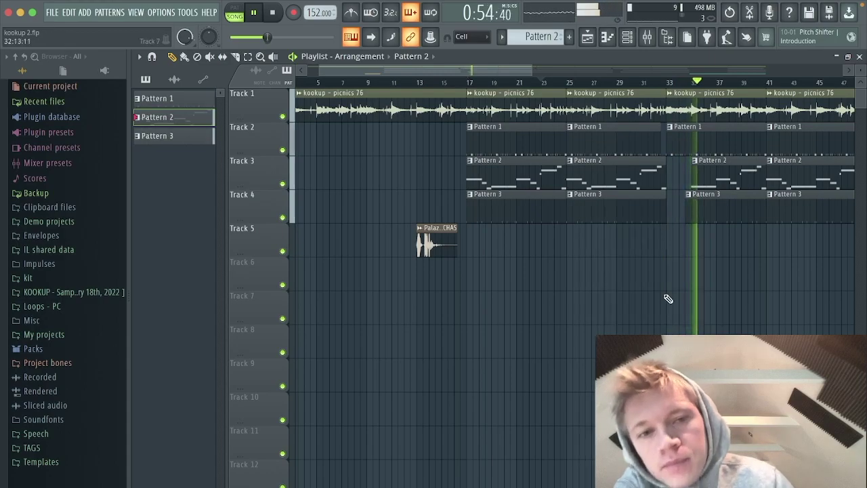
{"action": "left_click", "coordinate": [629, 41]}
{"action": "left_click", "coordinate": [628, 41]}
{"action": "left_click_drag", "start_coordinate": [527, 71], "coordinate": [574, 71]}
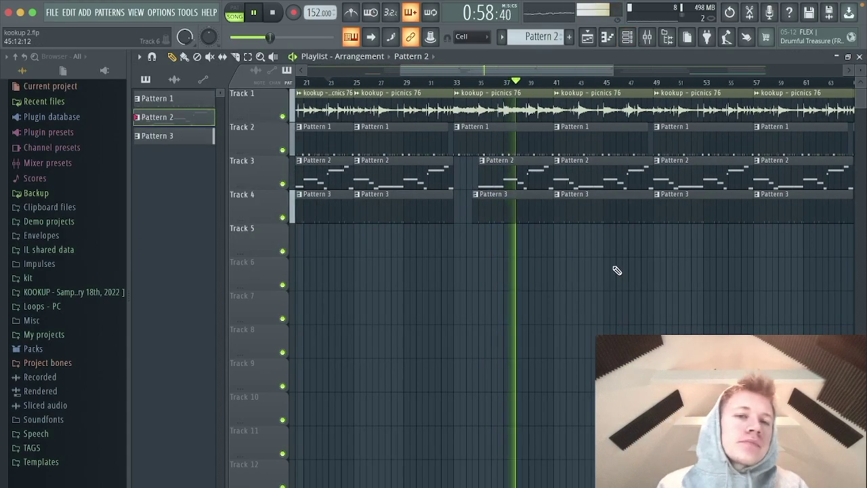
Save the project and export the full song to the feb6 folder as "Picnics 152 (Palaze x Kookup)" in MP3 format.
{"action": "key", "text": "super+r"}
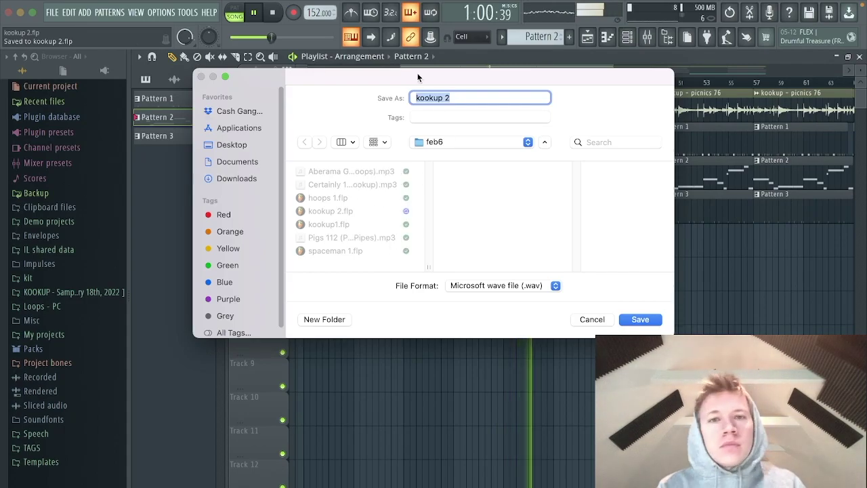
{"action": "left_click_drag", "start_coordinate": [418, 77], "coordinate": [415, 244]}
{"action": "type", "text": "Picnics 152 (Palaze x K"}
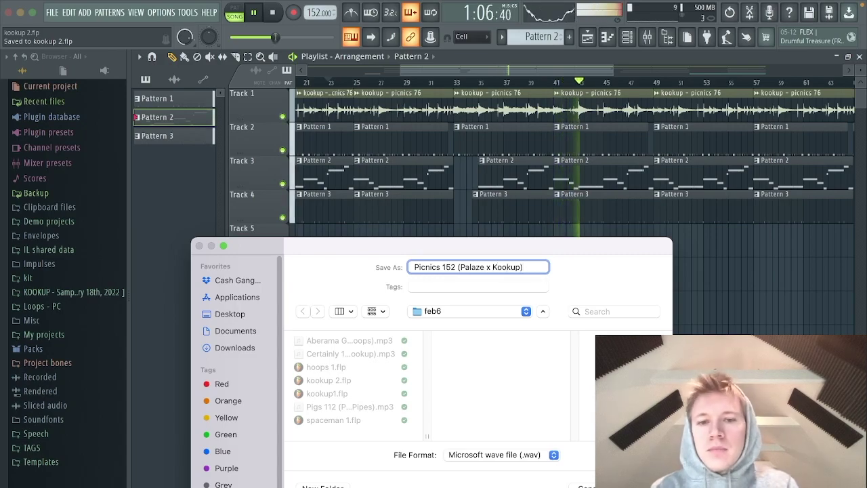
{"action": "key", "text": "Return"}
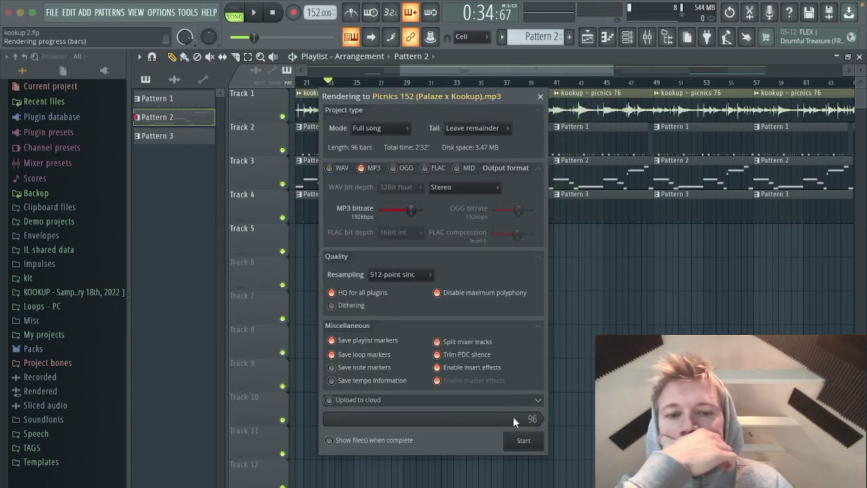